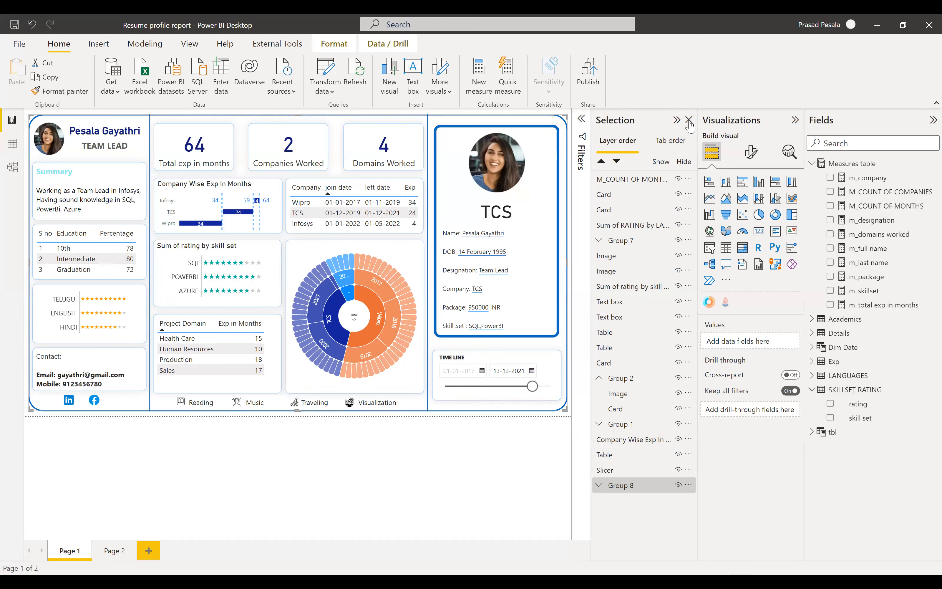
- Collapse the Selection, Visualizations and Fields panes to enlarge the report canvas
{"action": "left_click", "coordinate": [677, 120]}
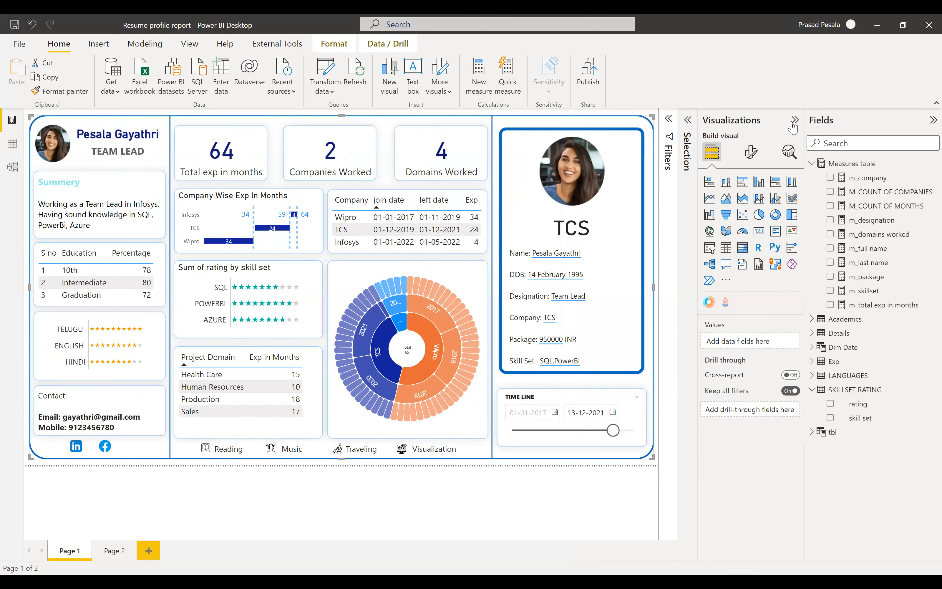
{"action": "left_click", "coordinate": [795, 120]}
{"action": "left_click", "coordinate": [933, 119]}
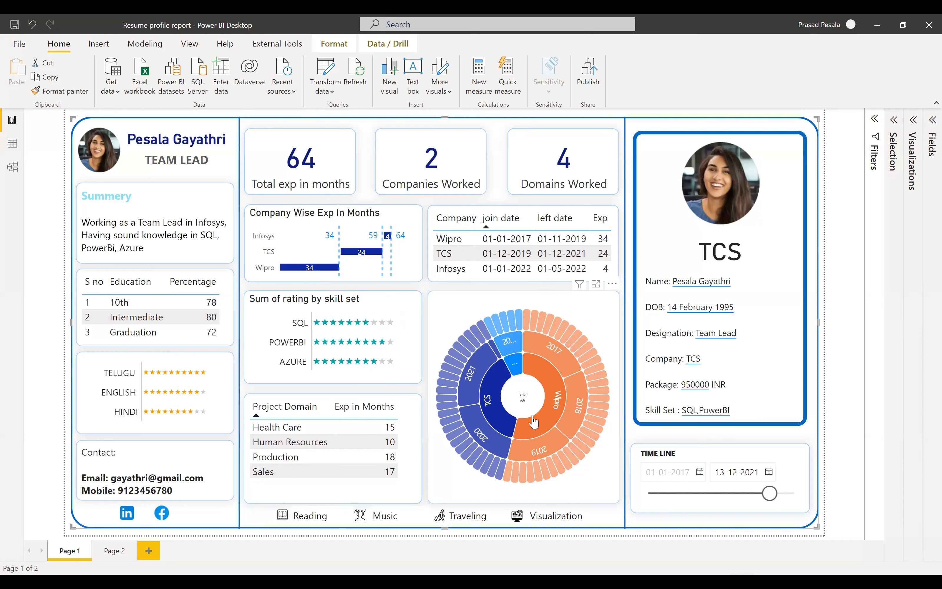
- Drill the sunburst chart into Wipro, TCS and Infosys one at a time, returning to the full chart after each
{"action": "mouse_move", "coordinate": [547, 431]}
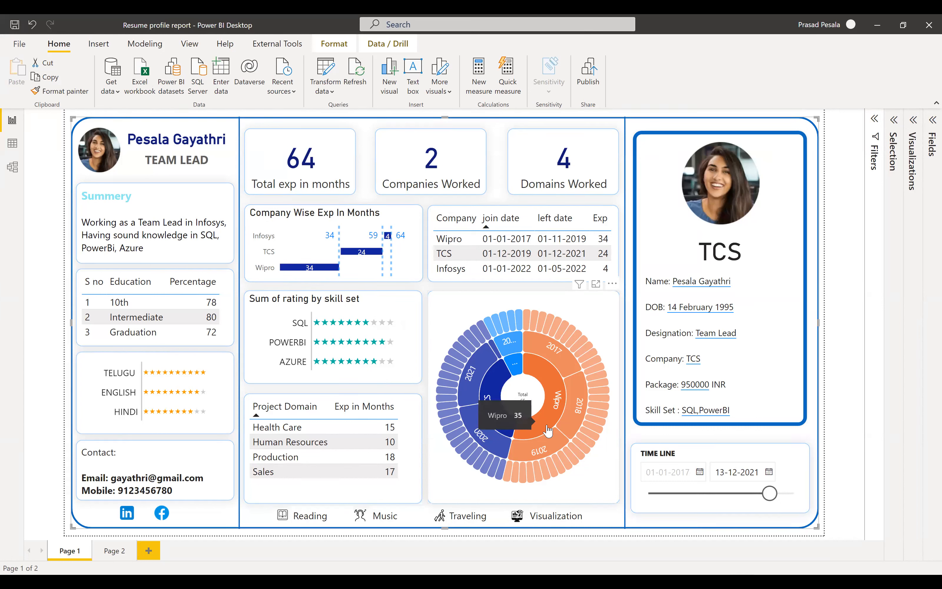
{"action": "left_click", "coordinate": [547, 431]}
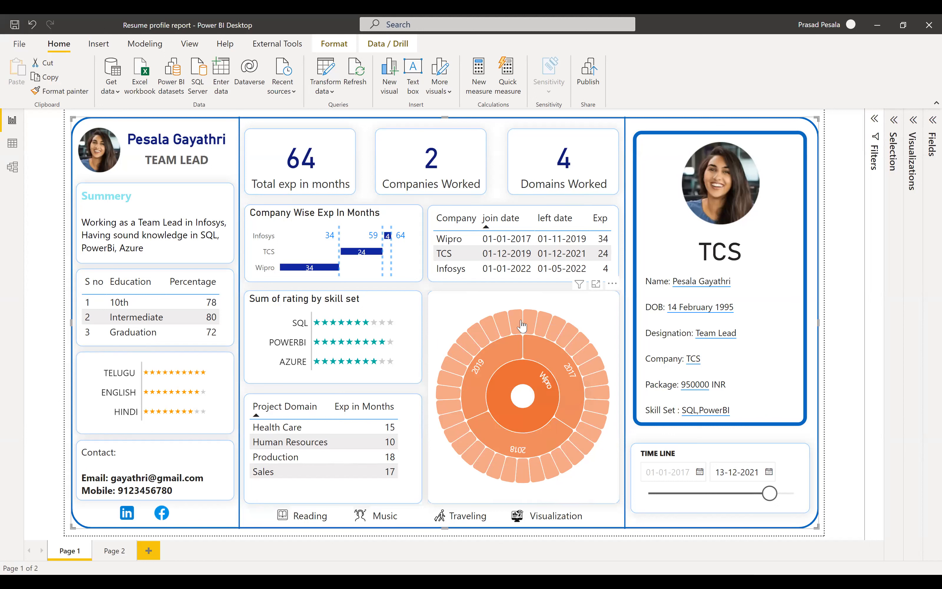
{"action": "left_click", "coordinate": [524, 403]}
{"action": "left_click", "coordinate": [498, 384]}
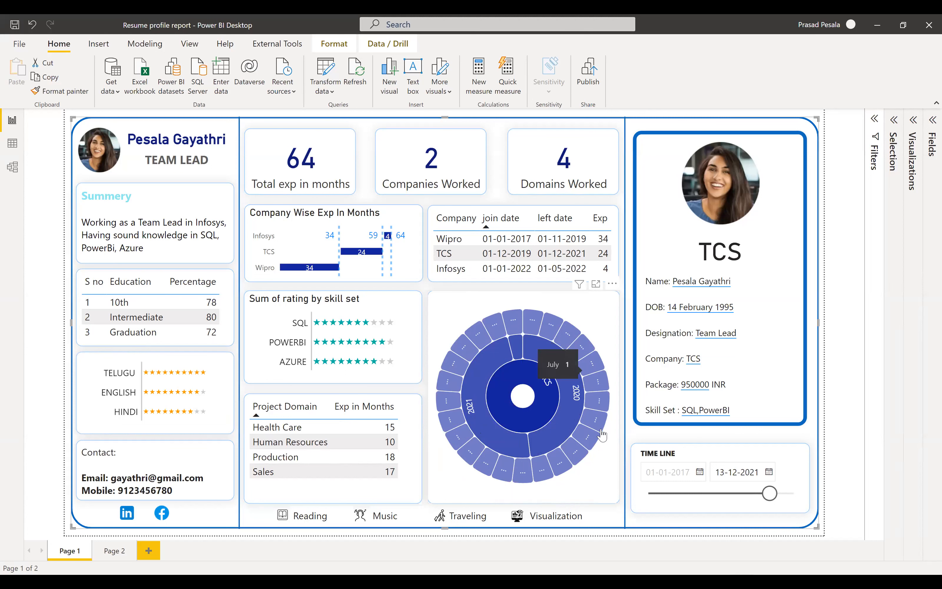
{"action": "left_click", "coordinate": [524, 397]}
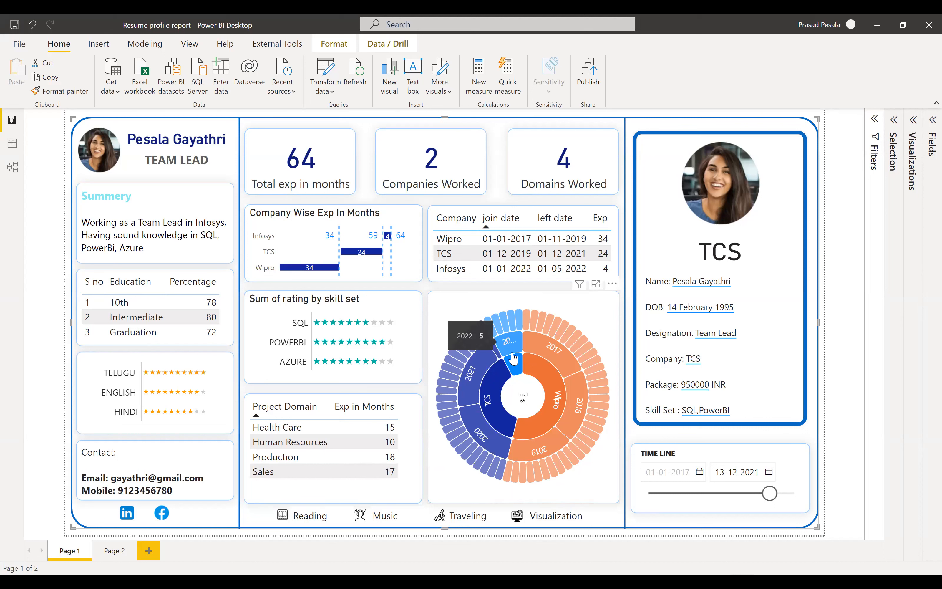
{"action": "left_click", "coordinate": [513, 364]}
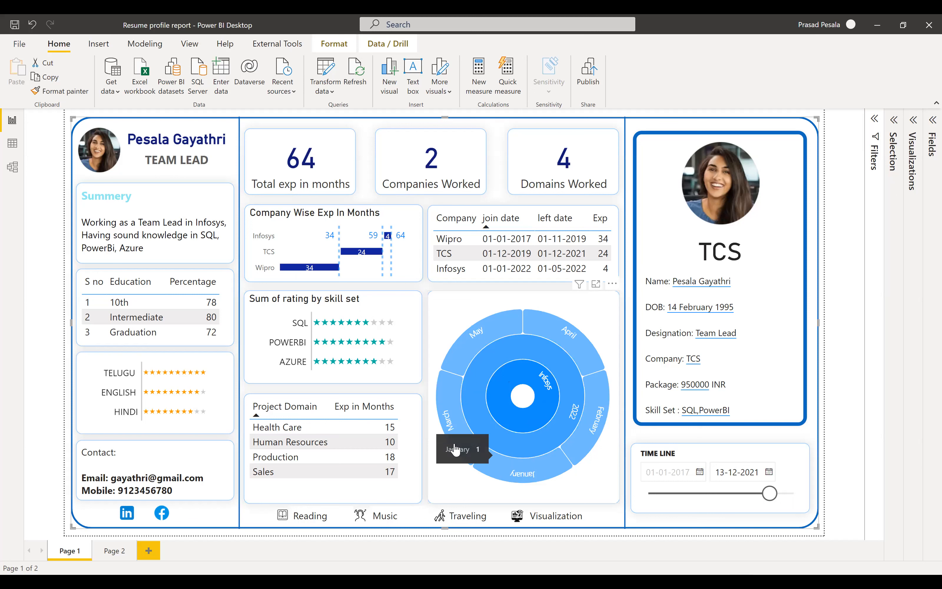
{"action": "left_click", "coordinate": [523, 397]}
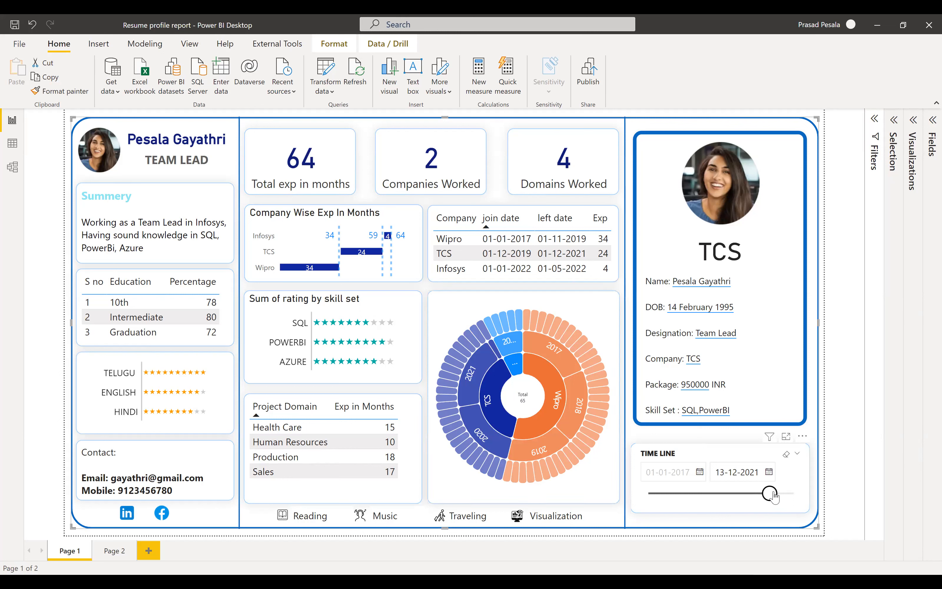
- Try the TIME LINE slicer with end dates of 31-12-2022, 20-08-2021 and 31-12-2021
{"action": "left_click_drag", "start_coordinate": [775, 499], "coordinate": [809, 502]}
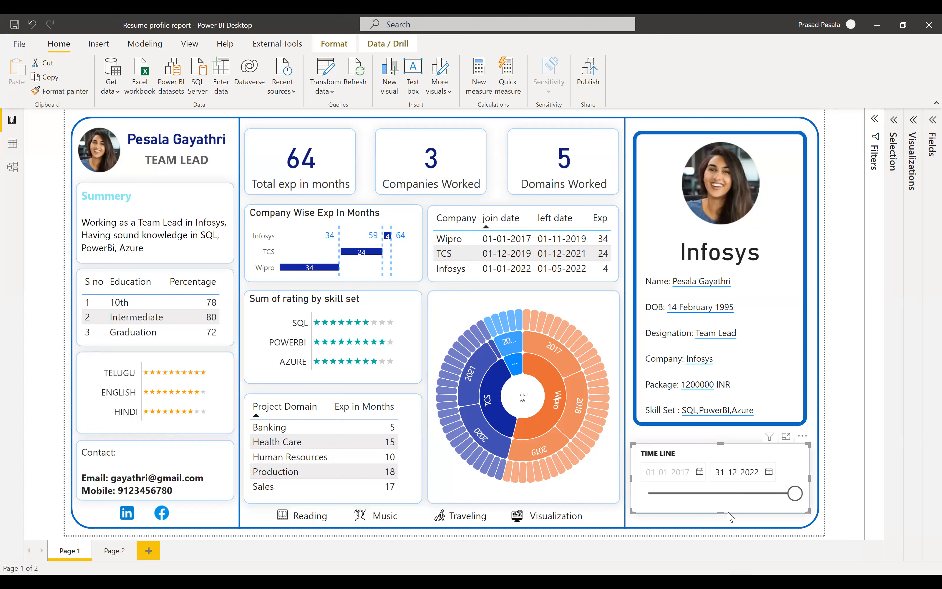
{"action": "left_click_drag", "start_coordinate": [796, 497], "coordinate": [779, 500]}
{"action": "left_click_drag", "start_coordinate": [779, 495], "coordinate": [745, 497]}
{"action": "left_click", "coordinate": [762, 498]}
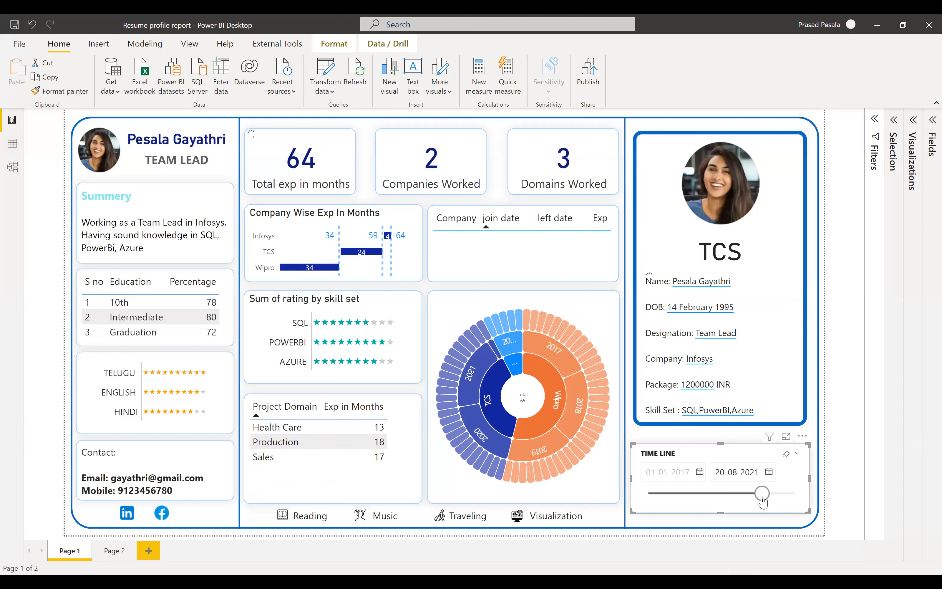
{"action": "left_click_drag", "start_coordinate": [764, 501], "coordinate": [771, 503]}
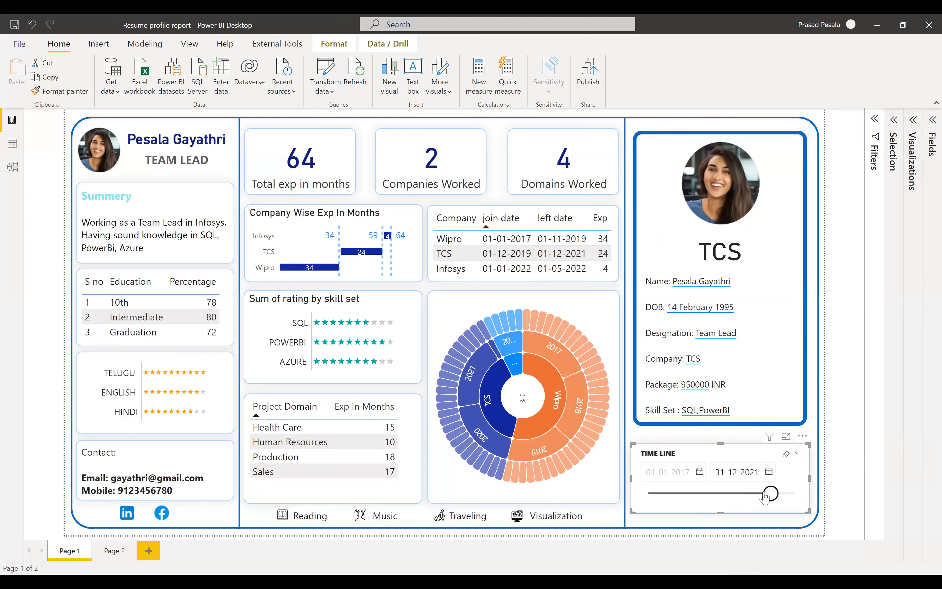
- Move the TIME LINE slicer's end date back through 01-01-2021, 22-06-2019 and 13-04-2018 to the start, then to 27-02-2018
{"action": "left_click_drag", "start_coordinate": [770, 494], "coordinate": [746, 502]}
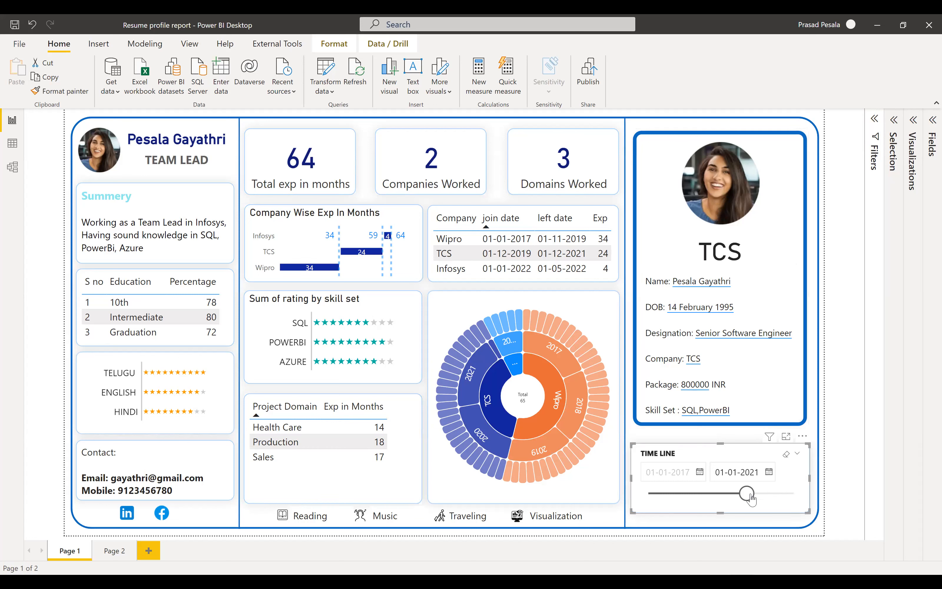
{"action": "left_click_drag", "start_coordinate": [748, 500], "coordinate": [712, 499]}
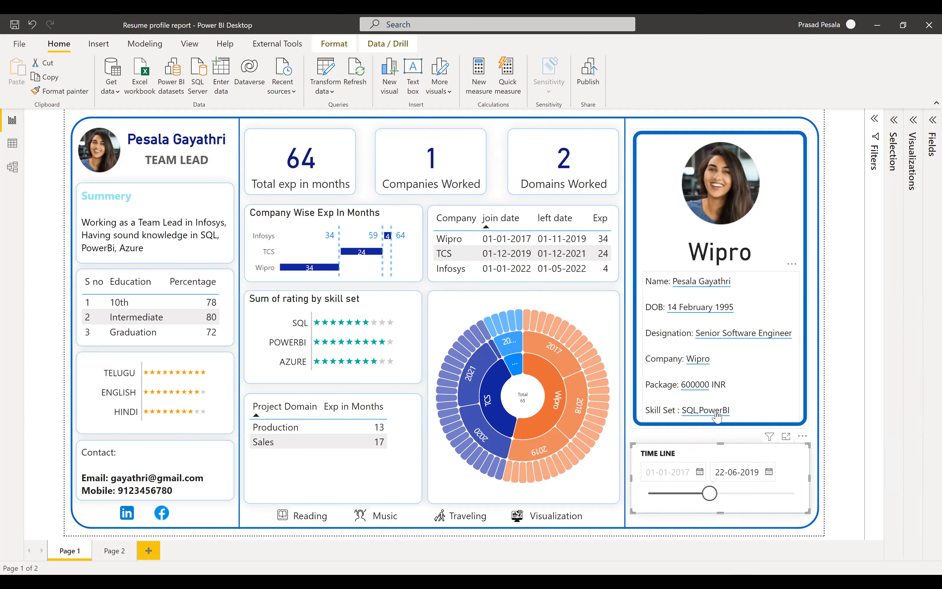
{"action": "left_click_drag", "start_coordinate": [712, 494], "coordinate": [682, 497]}
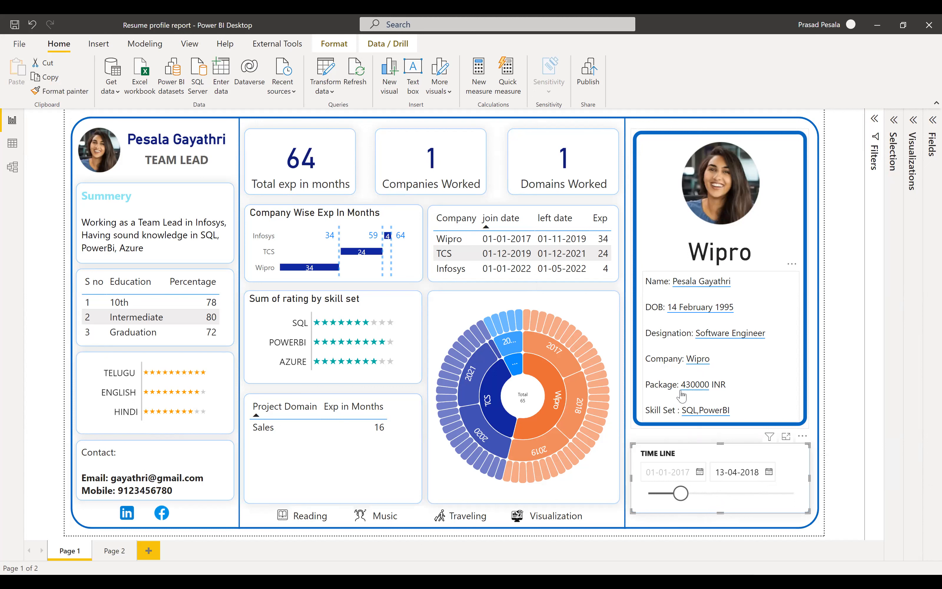
{"action": "left_click_drag", "start_coordinate": [680, 494], "coordinate": [651, 494]}
{"action": "left_click_drag", "start_coordinate": [652, 493], "coordinate": [677, 501]}
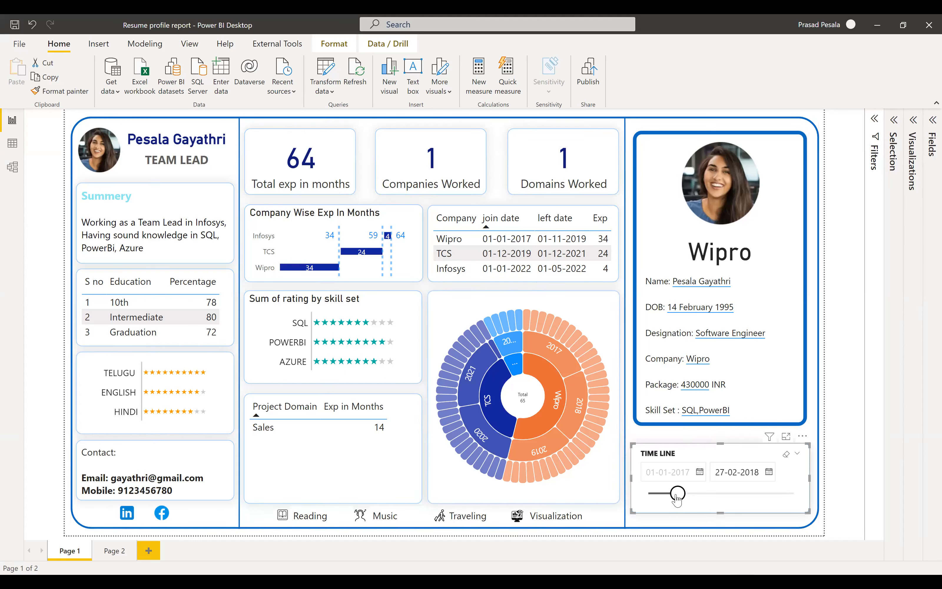
- Set the TIME LINE slicer's end date to 31-12-2022 and deselect the slicer
{"action": "left_click_drag", "start_coordinate": [678, 493], "coordinate": [807, 503]}
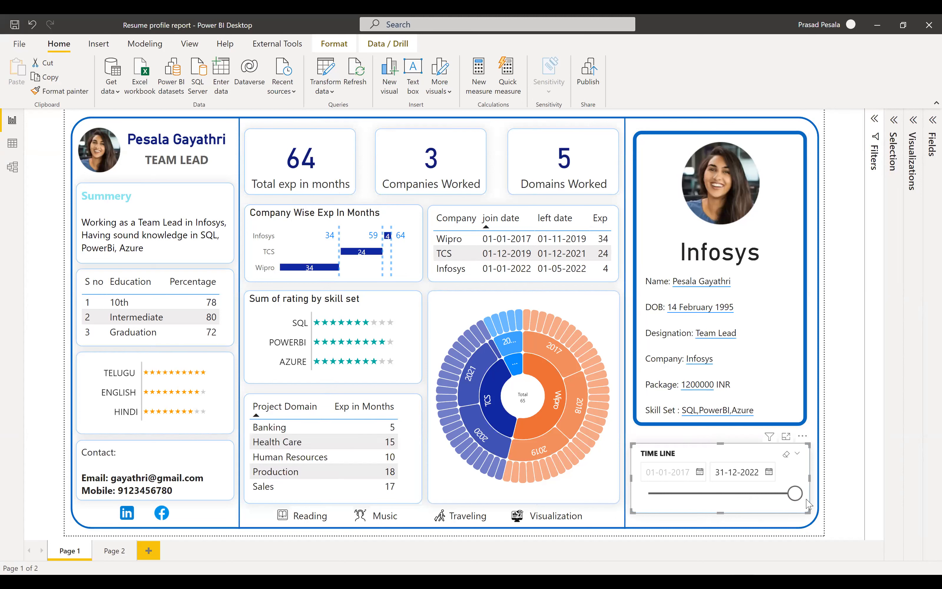
{"action": "left_click", "coordinate": [633, 526]}
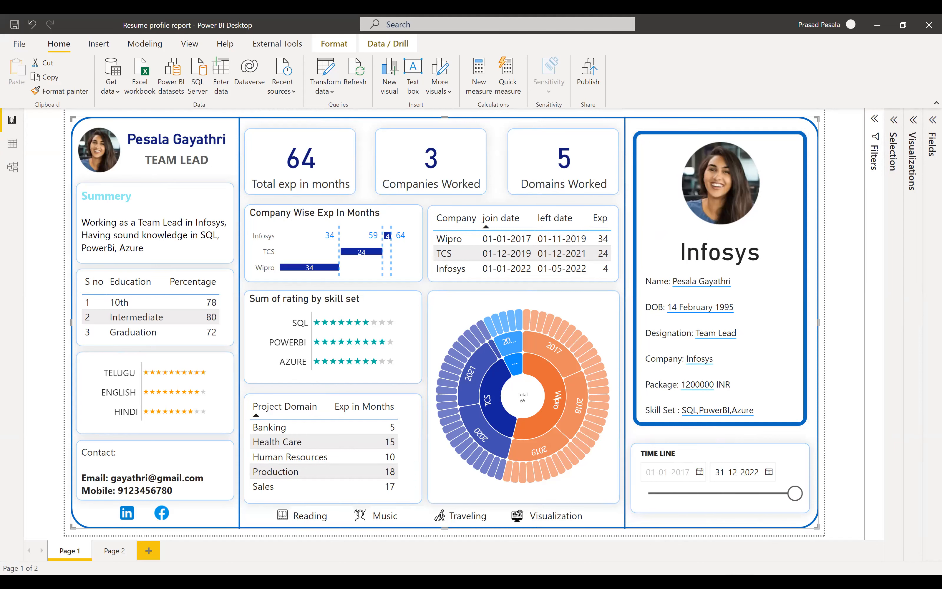
- Switch to the Resume Profile Data workbook in Excel and review the columns and rows of the Exp sheet
{"action": "key", "text": "alt+Tab"}
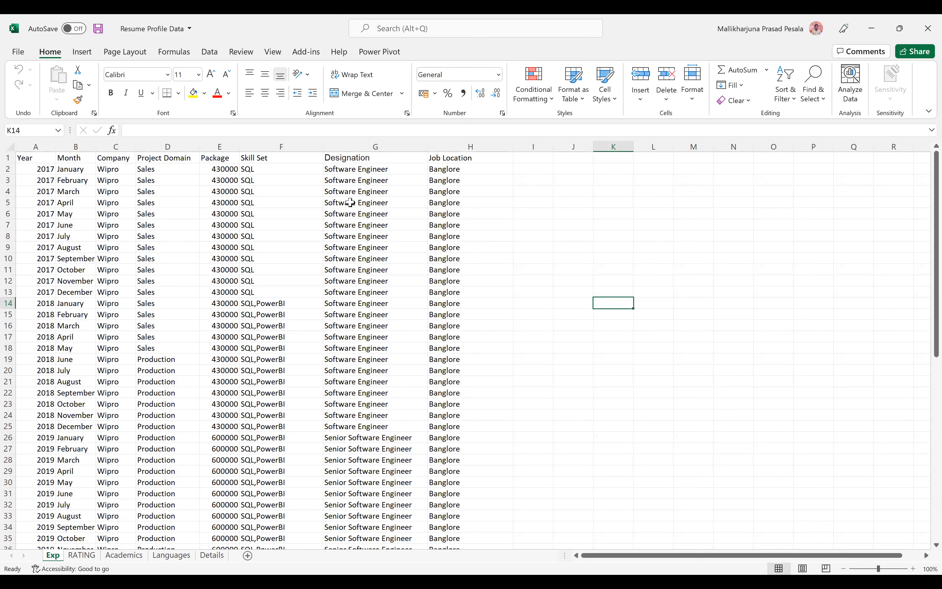
{"action": "scroll", "coordinate": [453, 356], "scroll_direction": "down", "scroll_amount": 11}
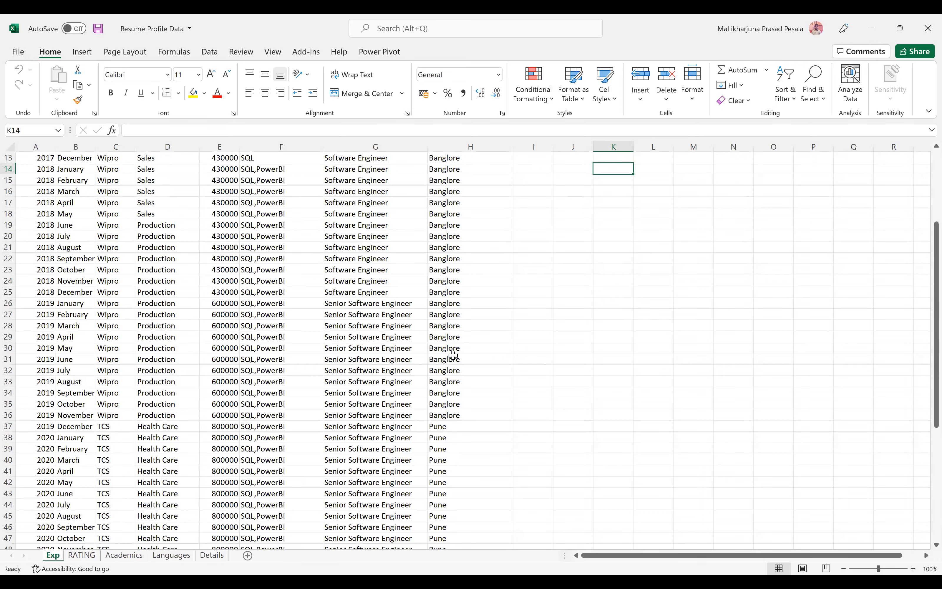
{"action": "scroll", "coordinate": [452, 356], "scroll_direction": "up", "scroll_amount": 7}
{"action": "scroll", "coordinate": [453, 355], "scroll_direction": "up", "scroll_amount": 4}
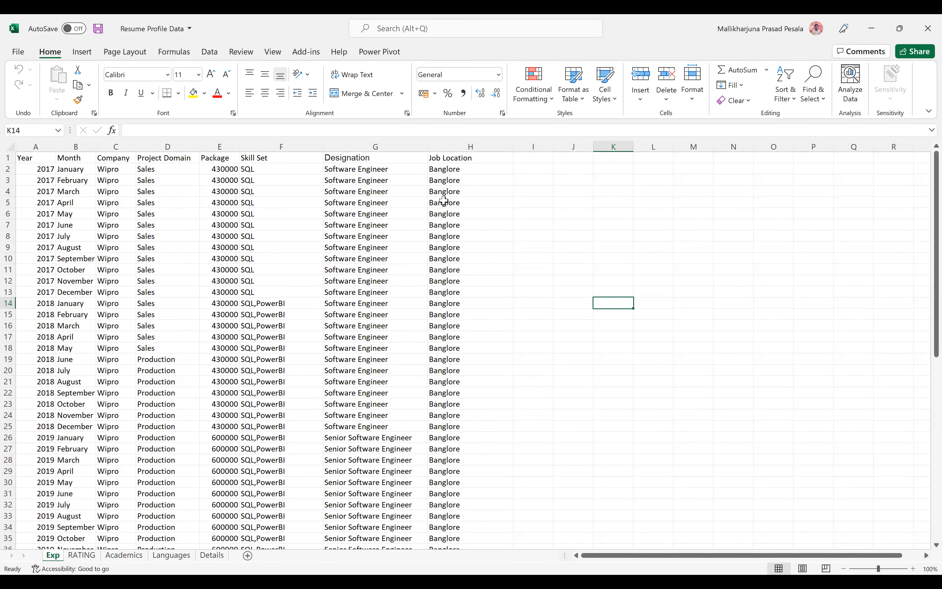
- Review the skill ratings, academic records, language ratings and personal details on the RATING, Academics, Languages and Details sheets
{"action": "left_click", "coordinate": [82, 561]}
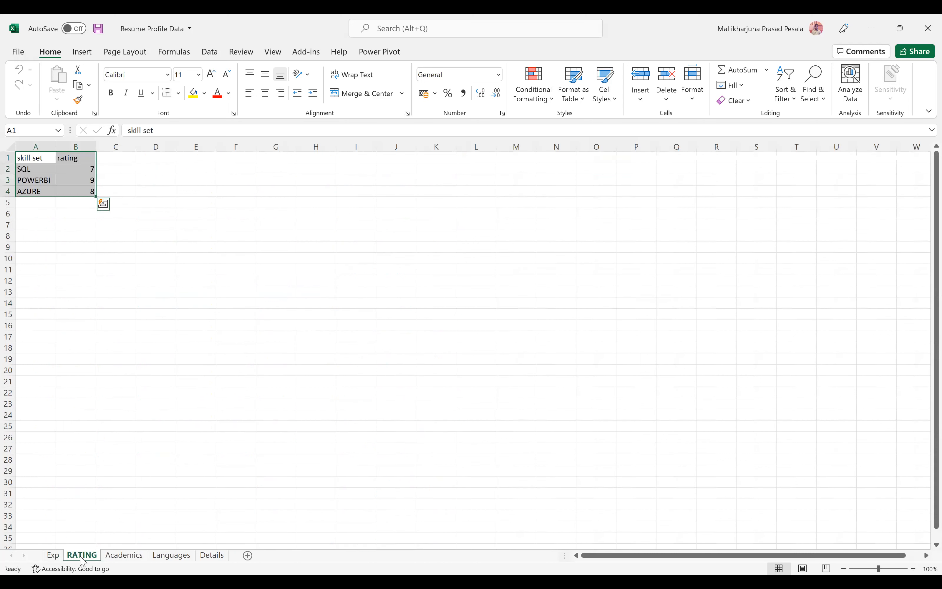
{"action": "left_click", "coordinate": [70, 247]}
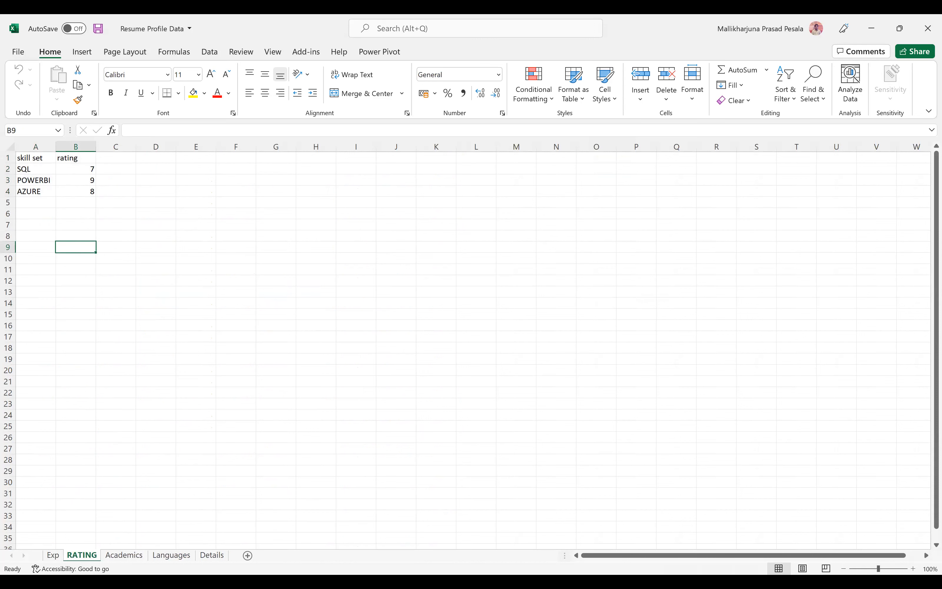
{"action": "left_click", "coordinate": [114, 557]}
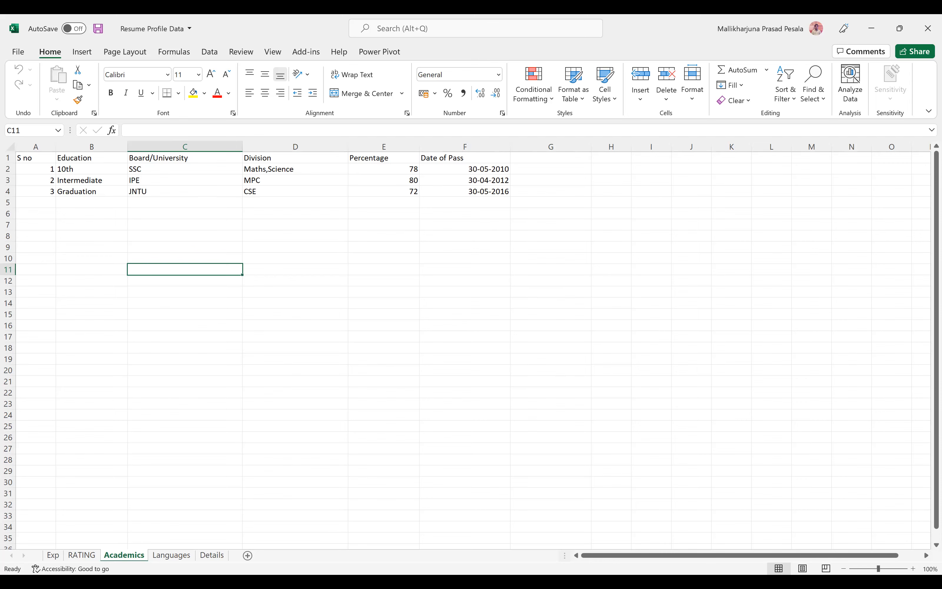
{"action": "left_click", "coordinate": [173, 557]}
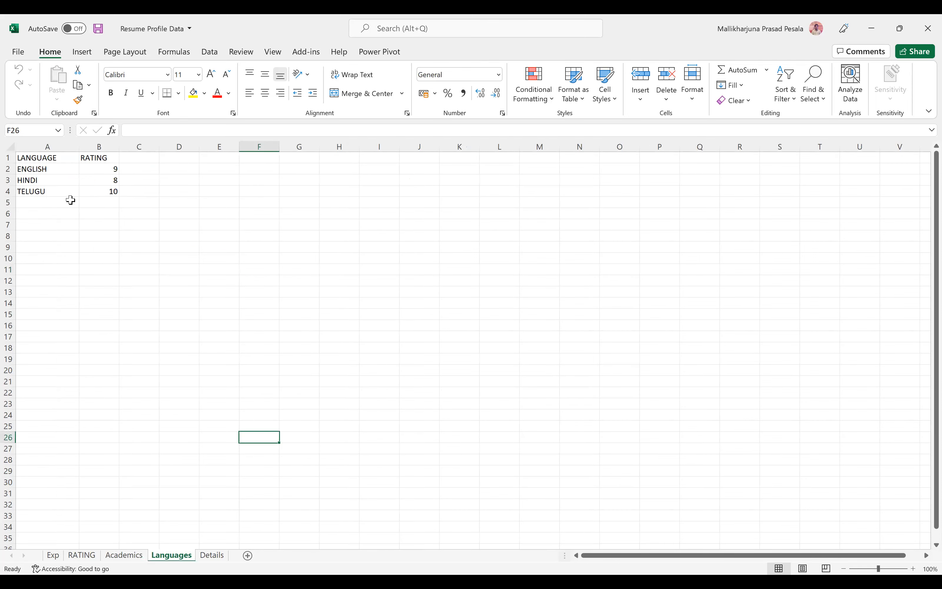
{"action": "left_click", "coordinate": [213, 556]}
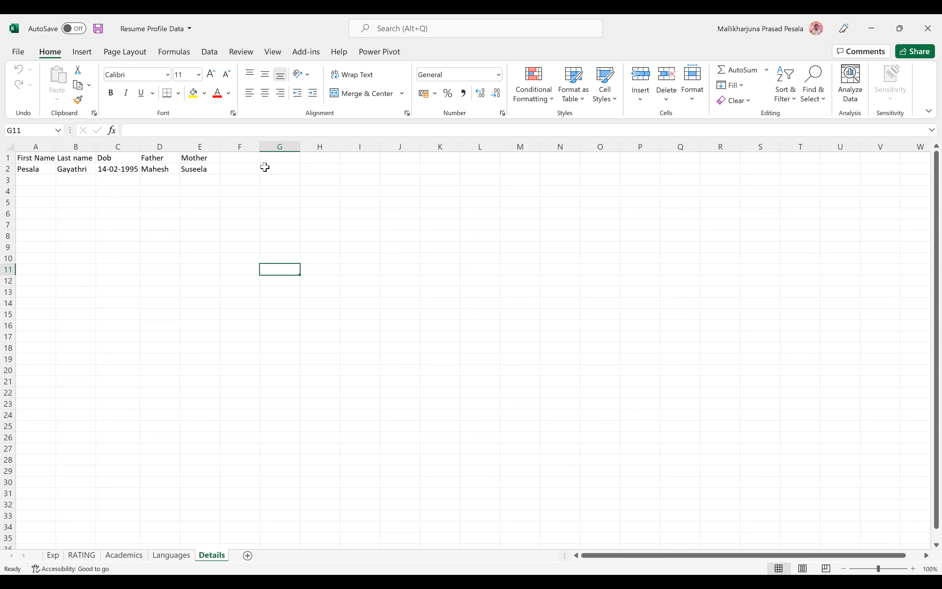
- Examine the Exp sheet's full monthly work history, from the first 2017 rows to the last 2022 rows
{"action": "left_click", "coordinate": [54, 556]}
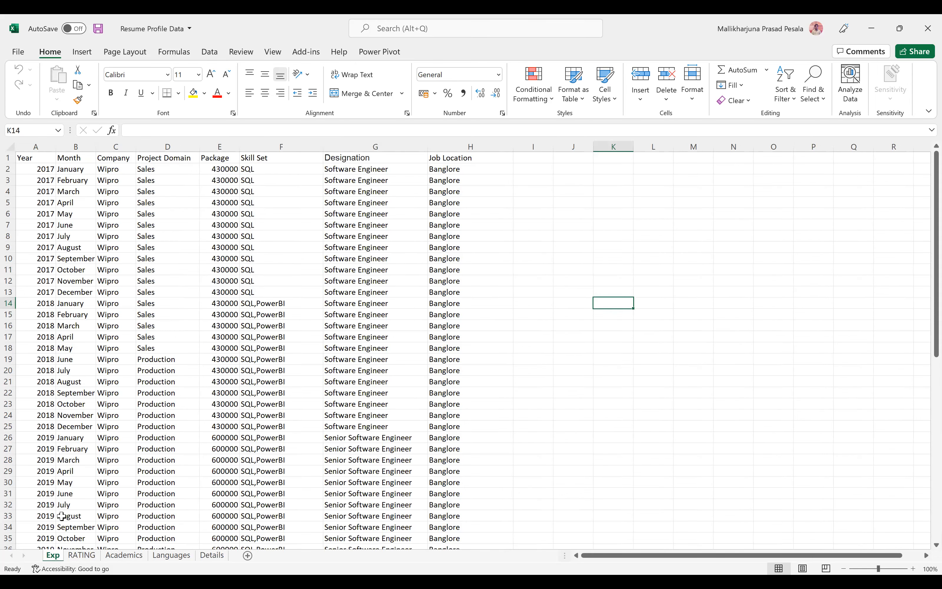
{"action": "scroll", "coordinate": [320, 287], "scroll_direction": "down", "scroll_amount": 10}
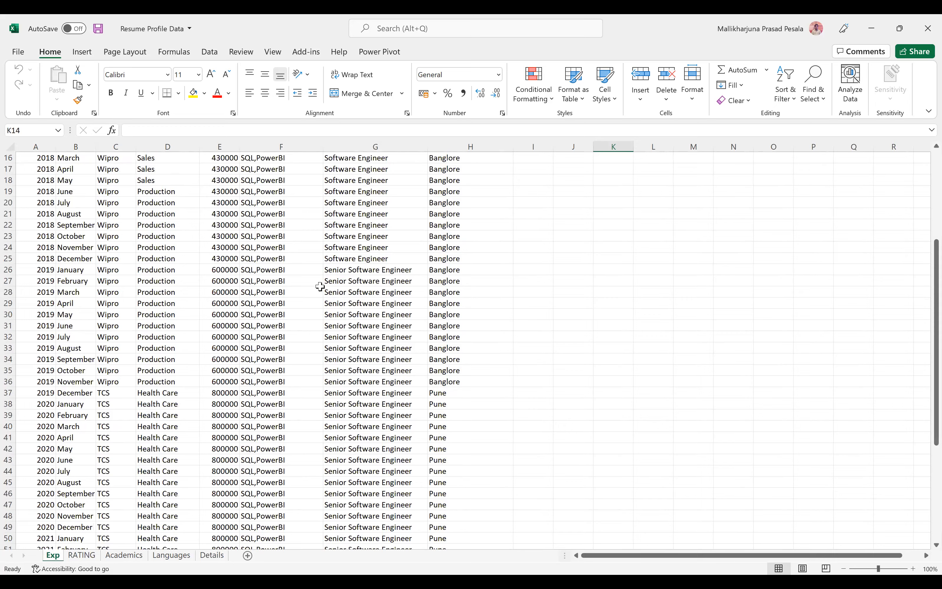
{"action": "scroll", "coordinate": [320, 287], "scroll_direction": "down", "scroll_amount": 5}
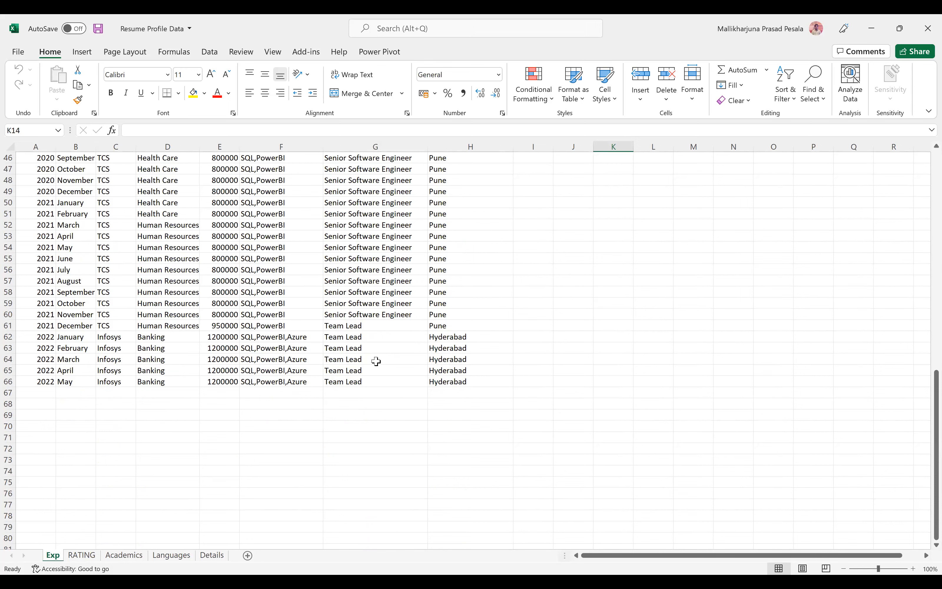
{"action": "scroll", "coordinate": [381, 392], "scroll_direction": "up", "scroll_amount": 15}
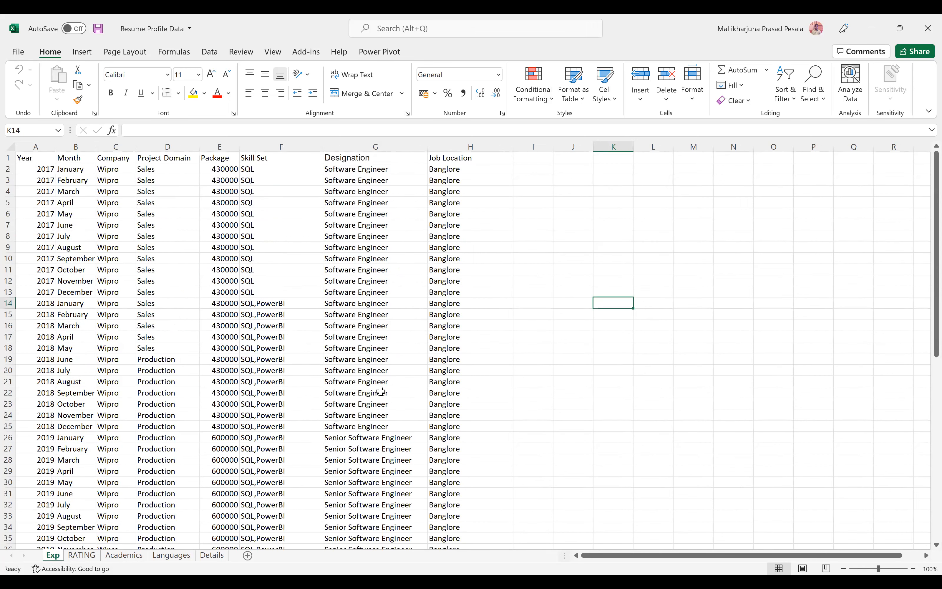
- Go through the RATING, Academics, Languages and Details sheets once more
{"action": "left_click", "coordinate": [84, 557]}
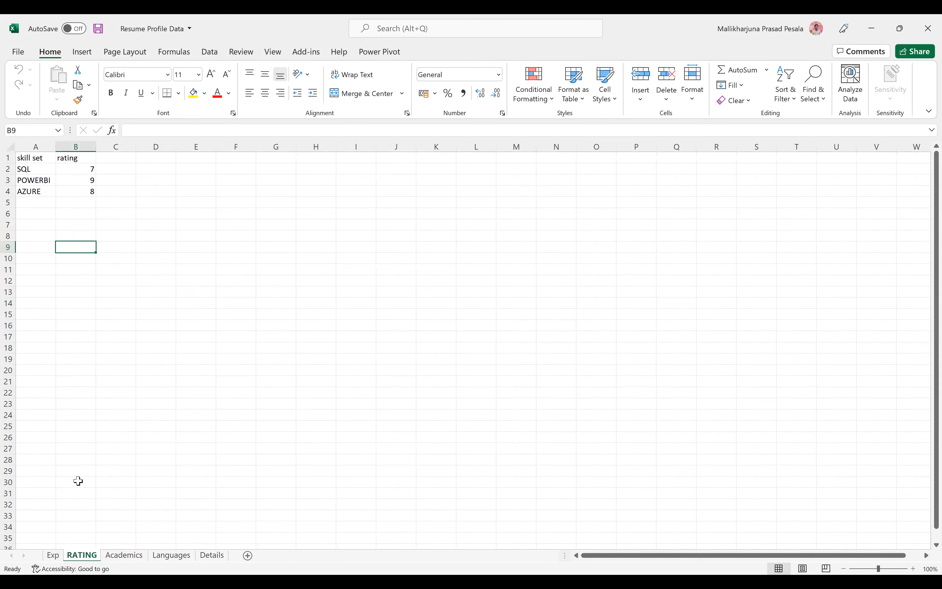
{"action": "left_click", "coordinate": [116, 557]}
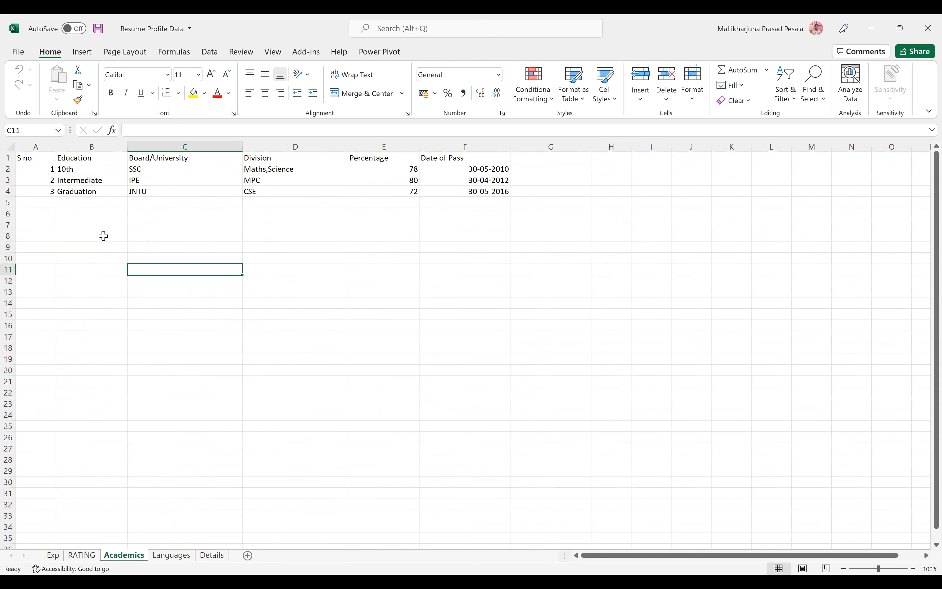
{"action": "left_click", "coordinate": [171, 557]}
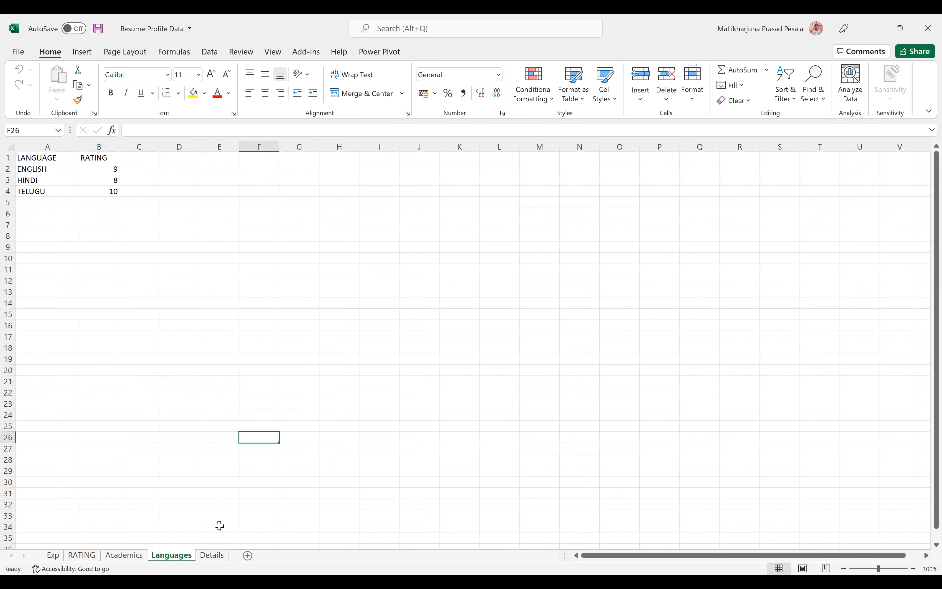
{"action": "left_click", "coordinate": [214, 556]}
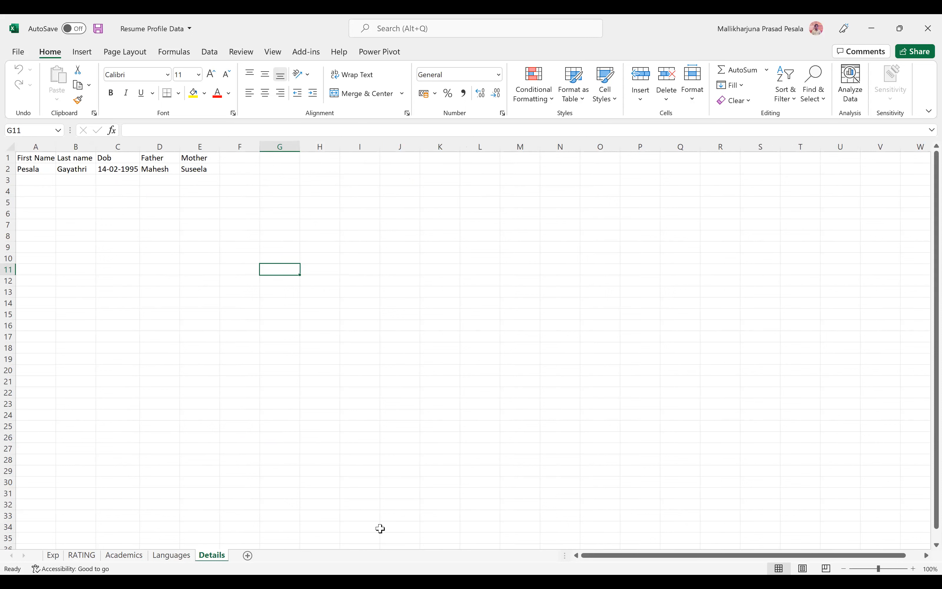
- Switch to Power BI Desktop and show the file picker for importing an Excel workbook, closing it without importing anything
{"action": "key", "text": "alt+Tab"}
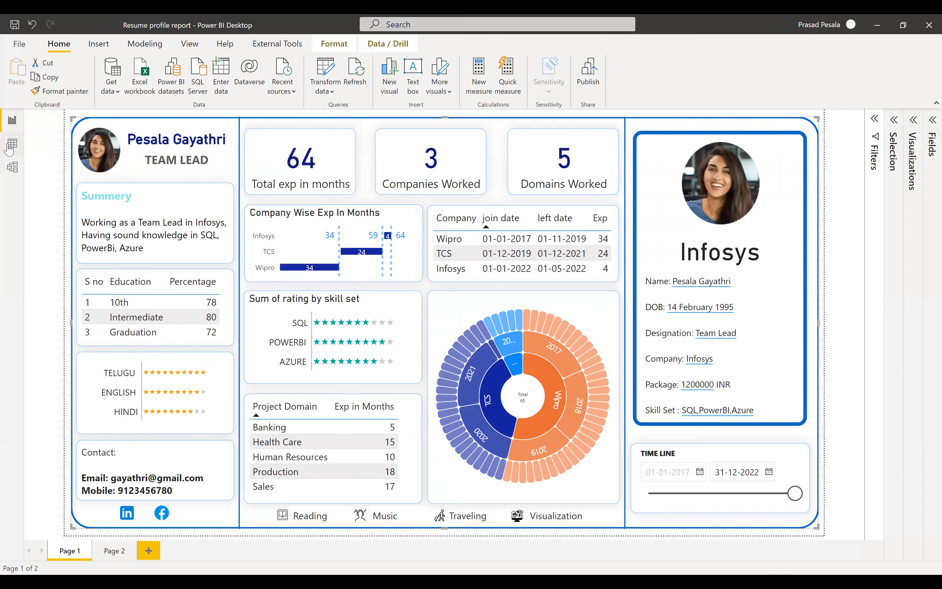
{"action": "left_click", "coordinate": [113, 89]}
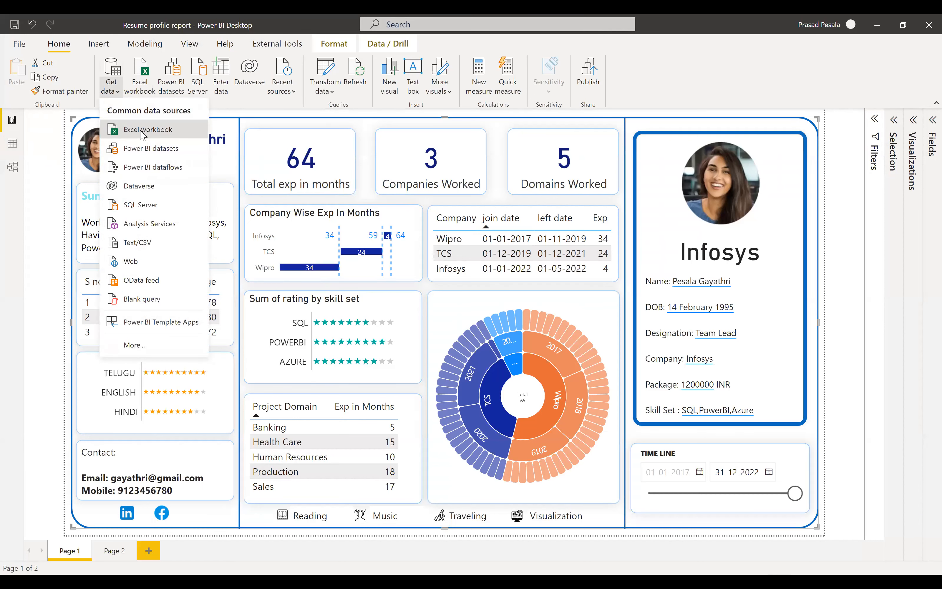
{"action": "left_click", "coordinate": [143, 133]}
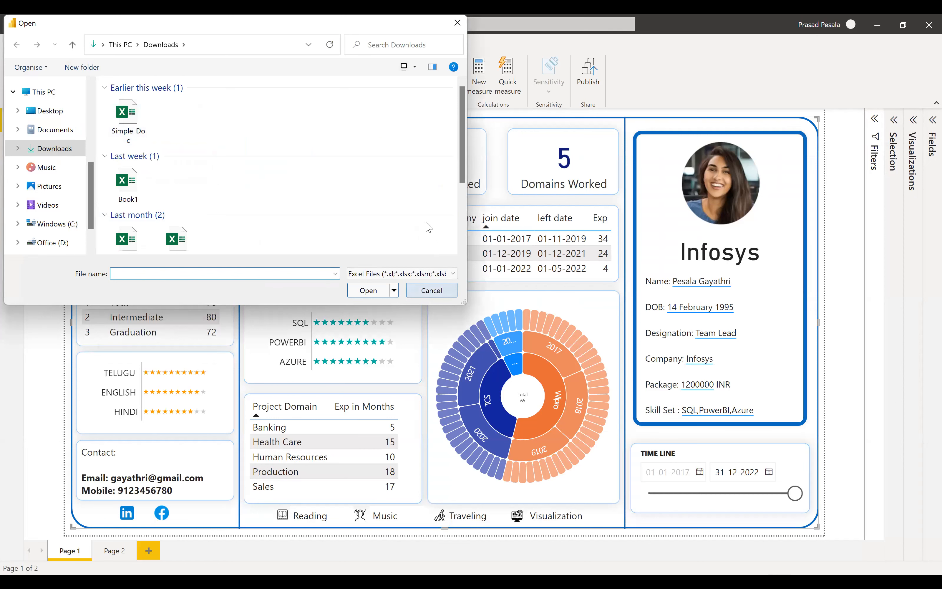
{"action": "left_click", "coordinate": [431, 290]}
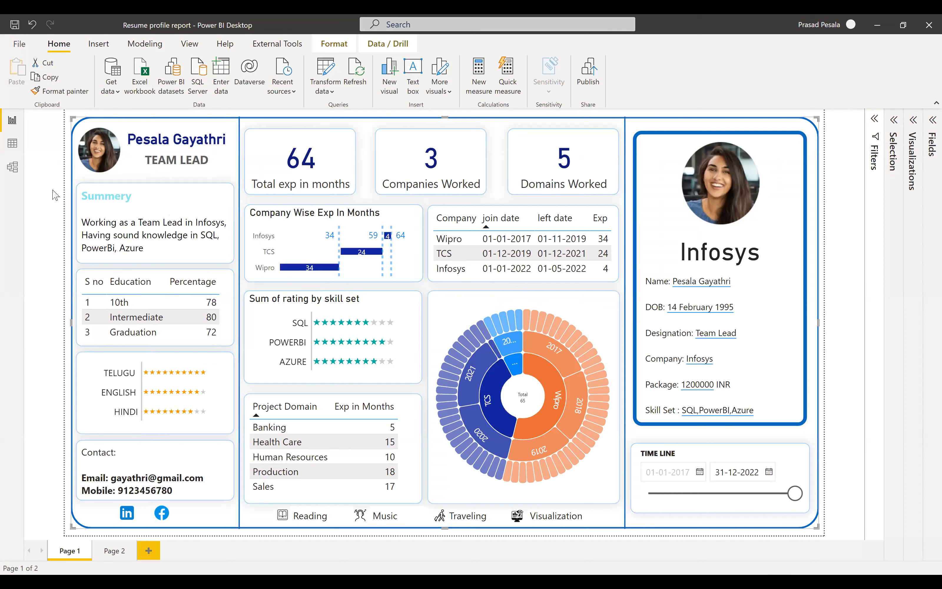
- Review the imported Exp, Academics, Details, SKILLSET RATING and LANGUAGES tables in the Data view
{"action": "left_click", "coordinate": [13, 147]}
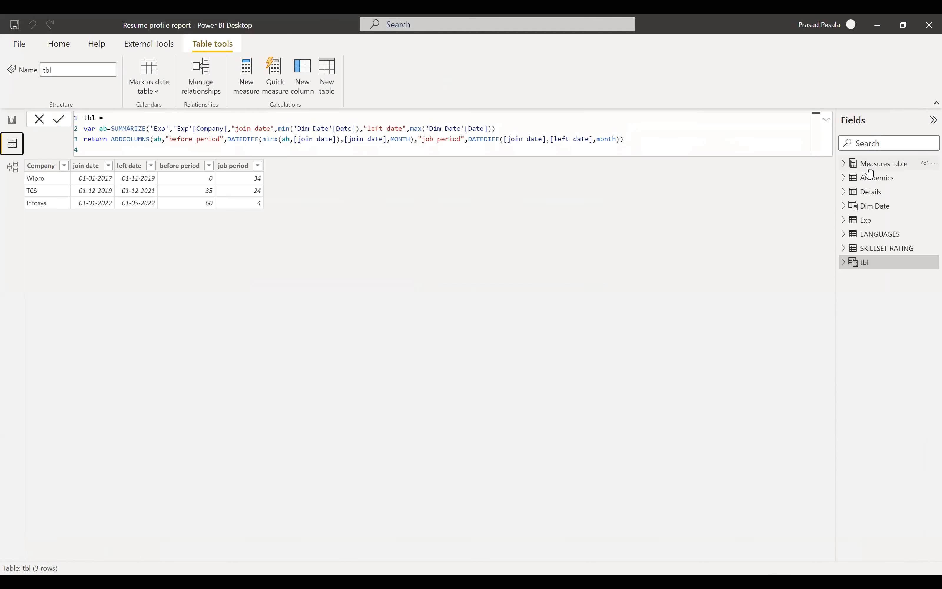
{"action": "left_click", "coordinate": [866, 225]}
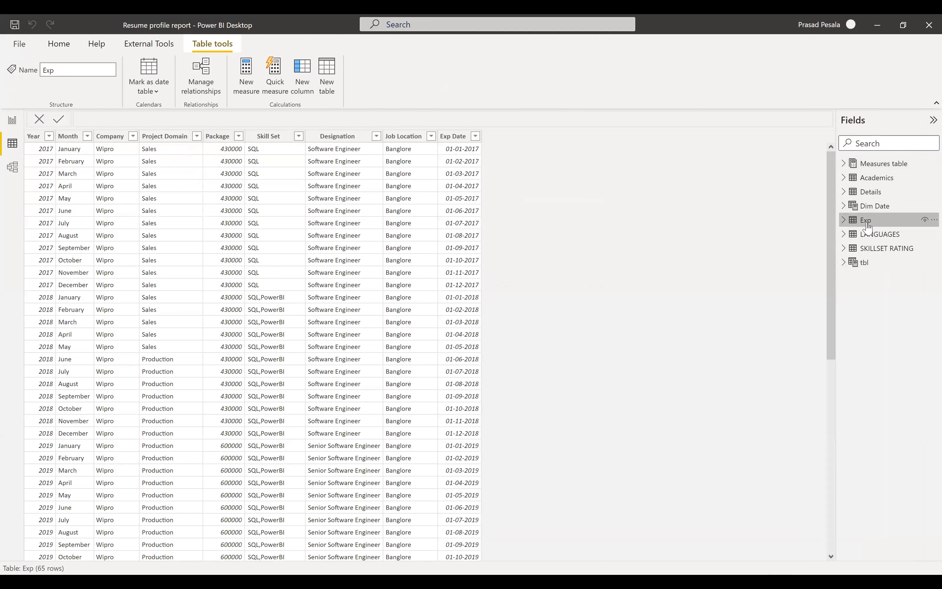
{"action": "left_click", "coordinate": [868, 178]}
{"action": "left_click", "coordinate": [862, 196]}
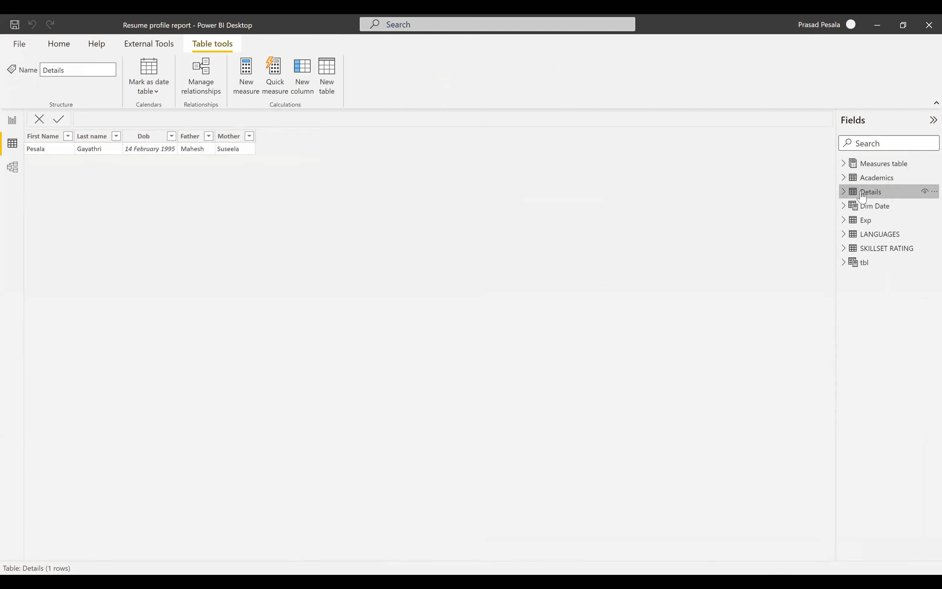
{"action": "left_click", "coordinate": [861, 248]}
{"action": "left_click", "coordinate": [859, 235]}
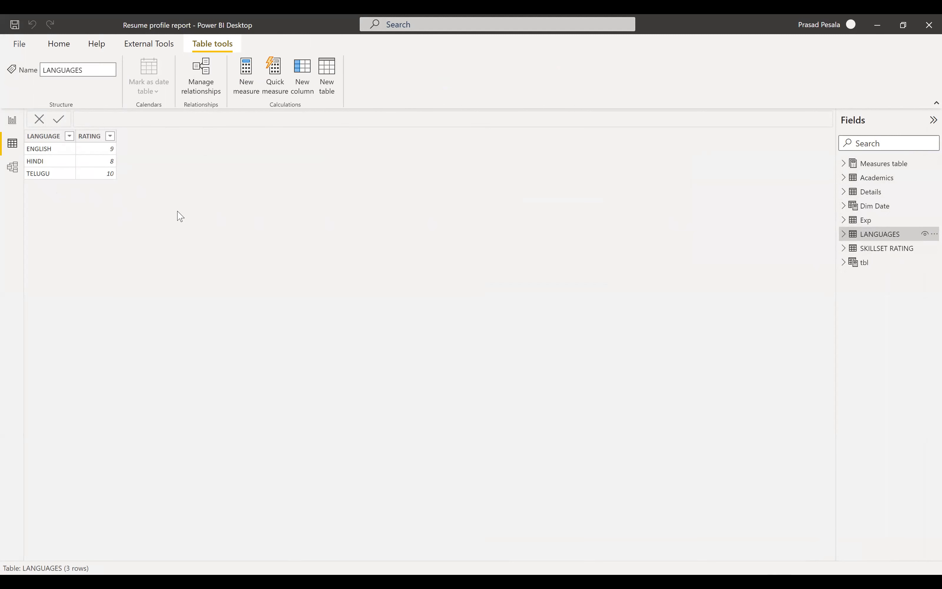
{"action": "left_click", "coordinate": [8, 147]}
{"action": "left_click", "coordinate": [864, 221]}
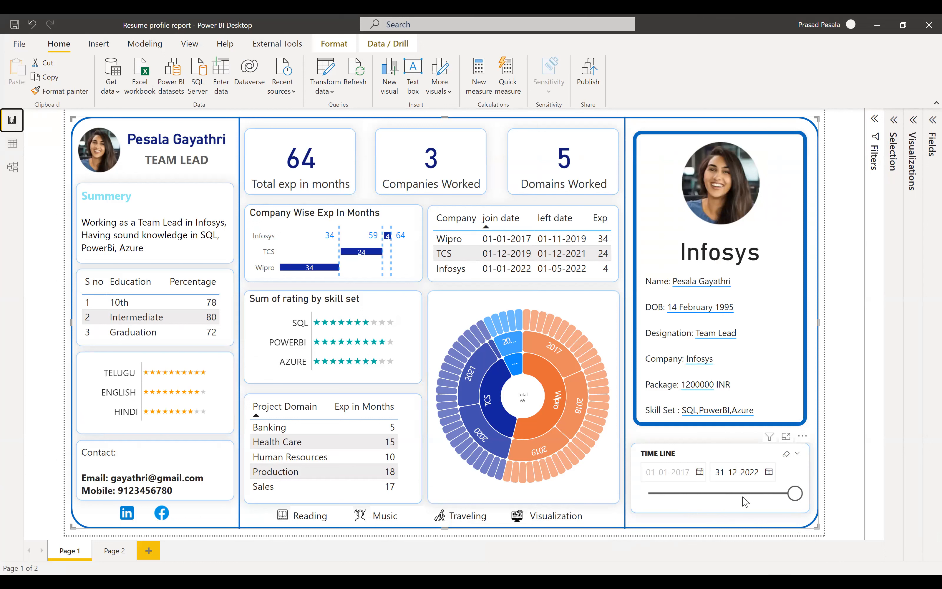
- Demonstrate the TIME LINE slicer with end date 15-10-2020, inspect the profile, education and contact visuals, and restore the end date to 31-12-2022
{"action": "left_click_drag", "start_coordinate": [795, 493], "coordinate": [736, 501]}
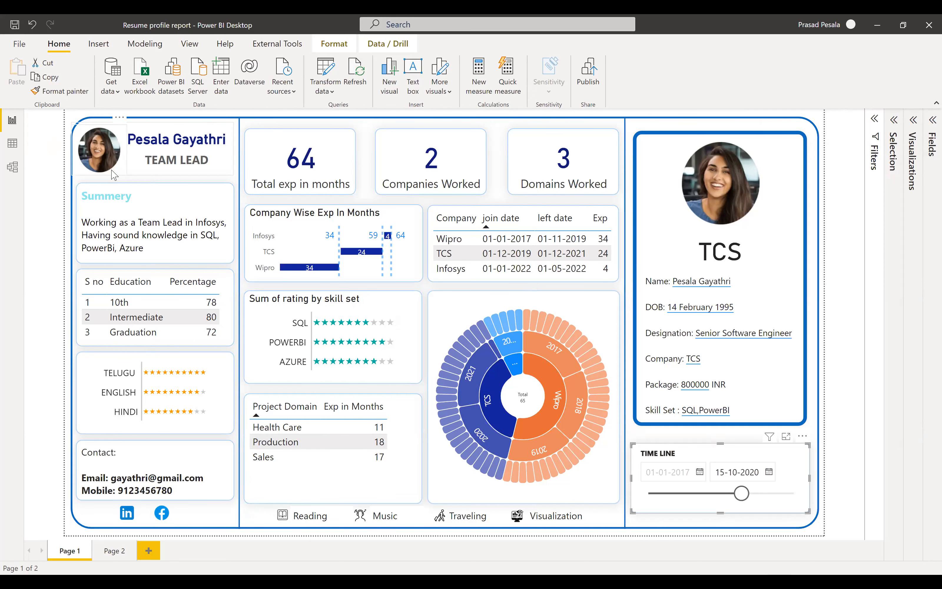
{"action": "left_click", "coordinate": [215, 166]}
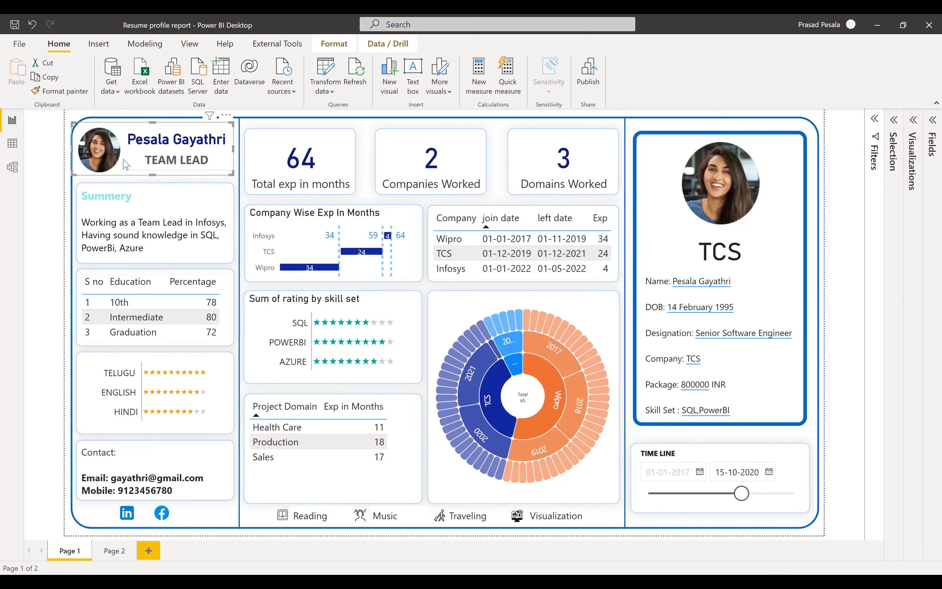
{"action": "left_click", "coordinate": [217, 163]}
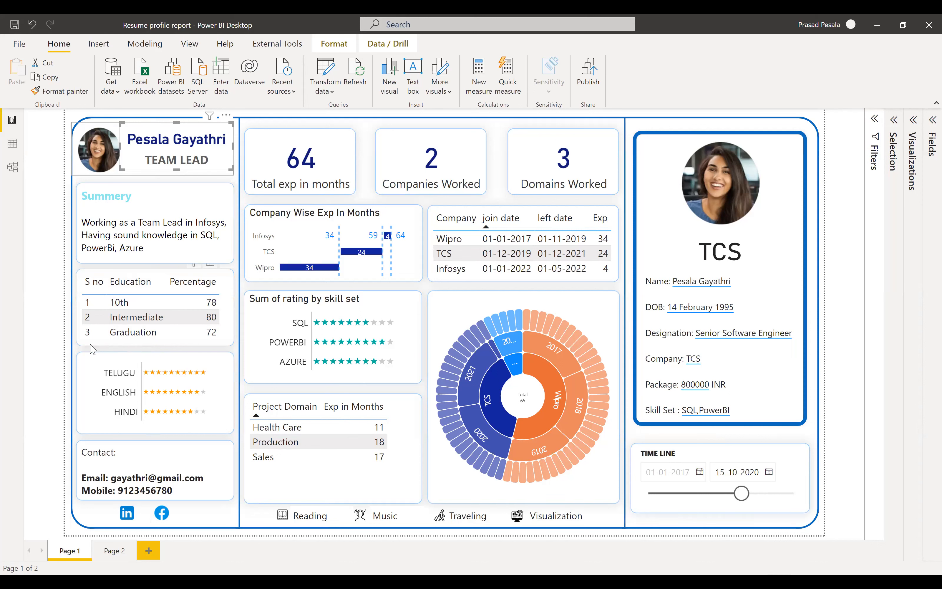
{"action": "left_click", "coordinate": [95, 282]}
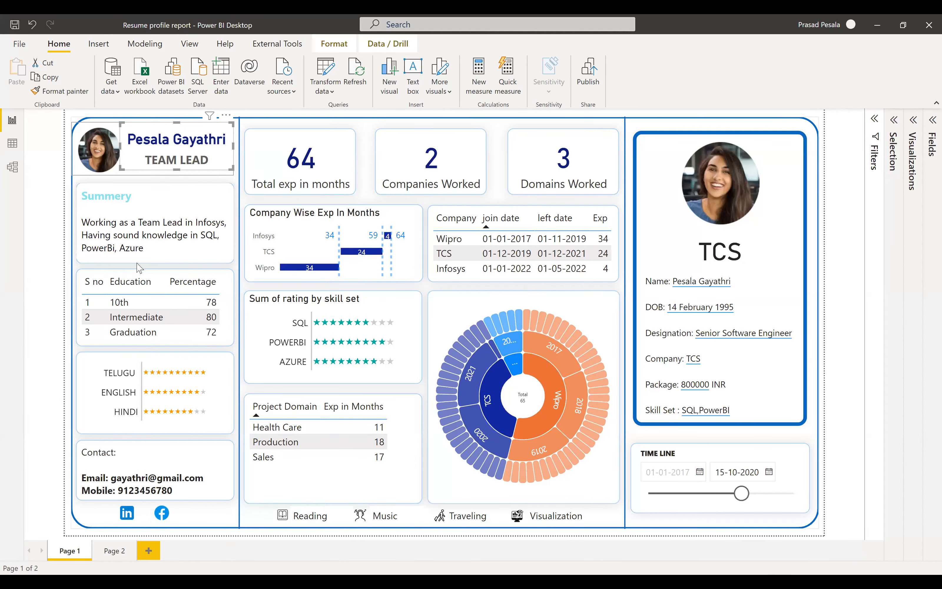
{"action": "left_click", "coordinate": [69, 532]}
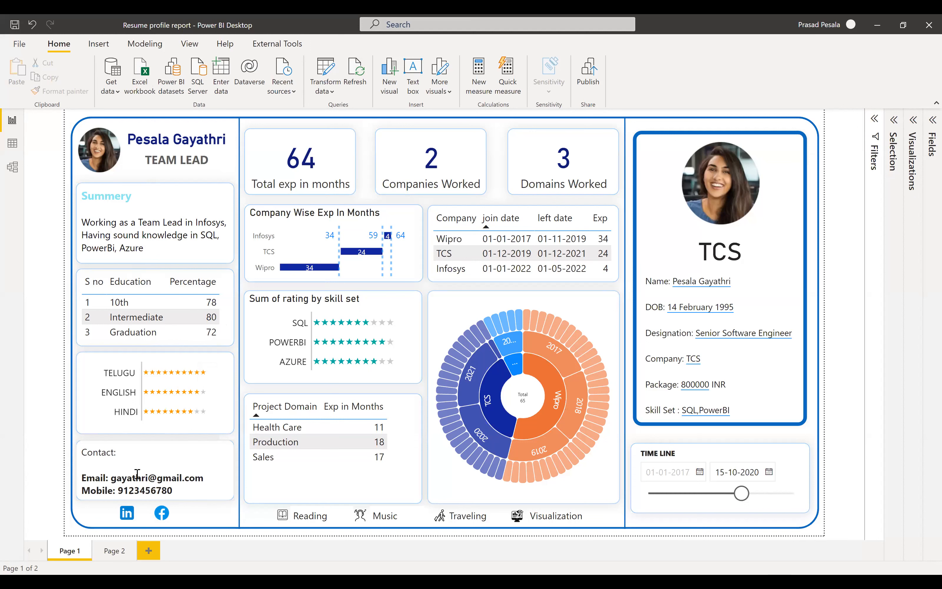
{"action": "left_click_drag", "start_coordinate": [173, 489], "coordinate": [148, 487]}
{"action": "left_click", "coordinate": [68, 534]}
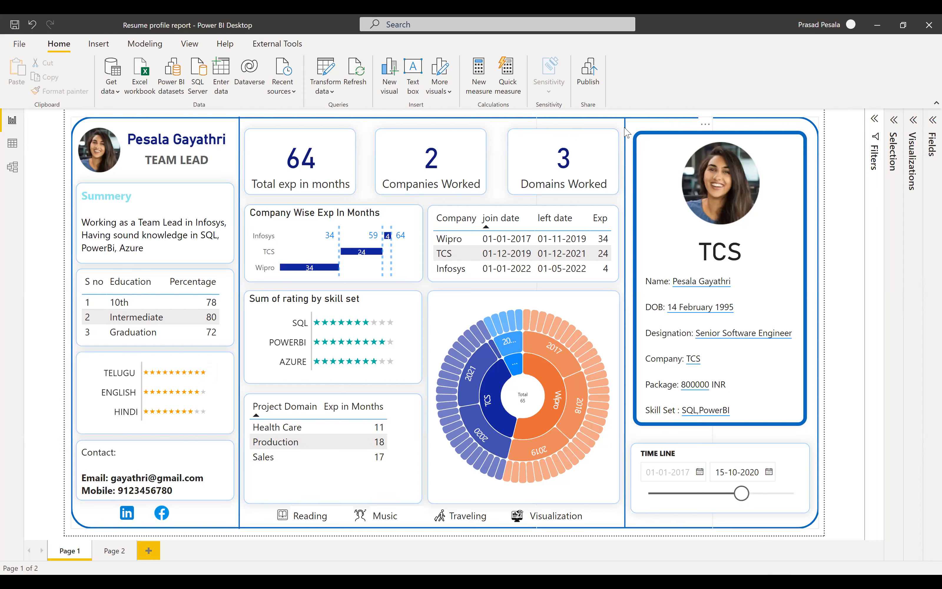
{"action": "left_click_drag", "start_coordinate": [742, 494], "coordinate": [795, 494]}
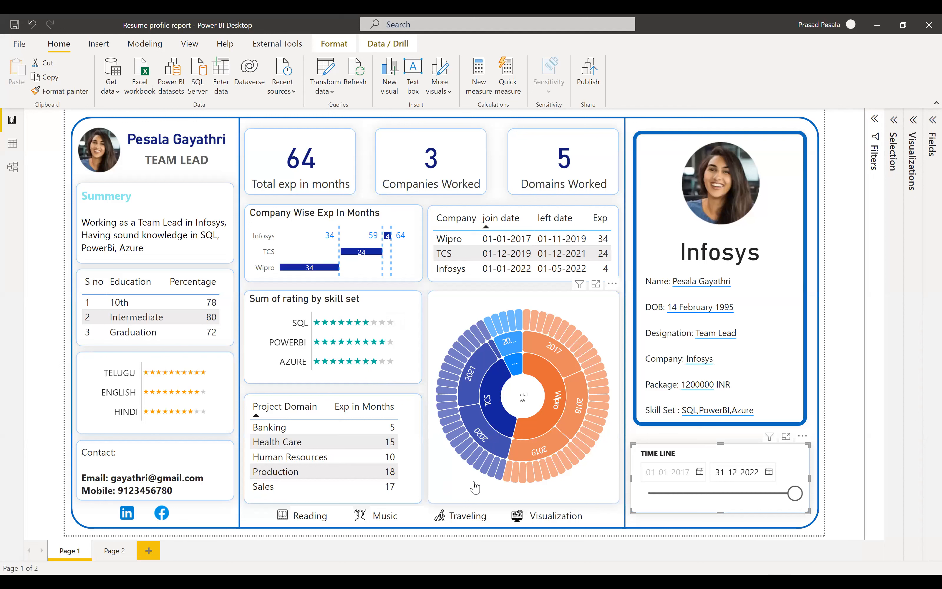
{"action": "left_click", "coordinate": [633, 526]}
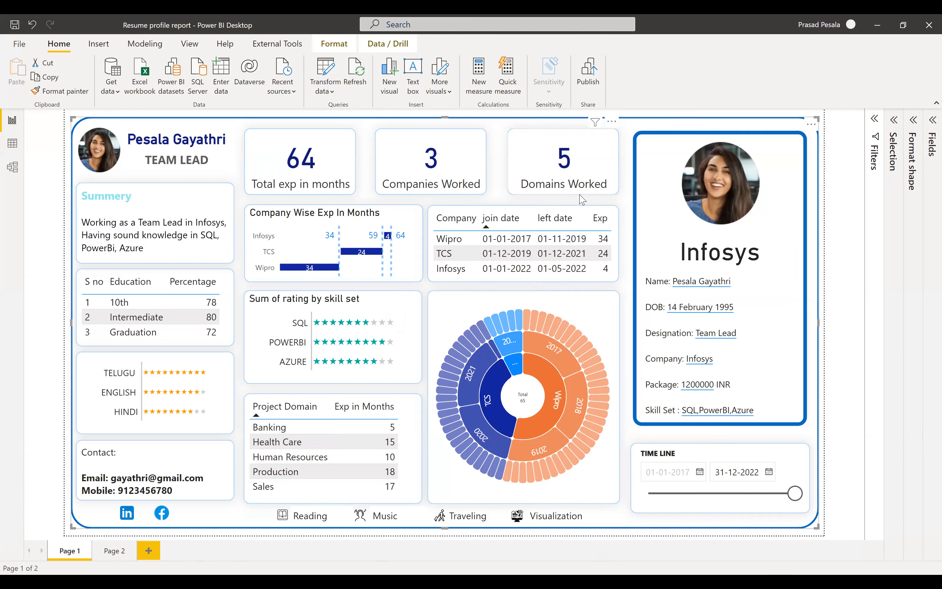
- Compare the Exp table in the Data view with the Exp sheet of the Excel workbook, ending back in Power BI Desktop
{"action": "left_click", "coordinate": [12, 144]}
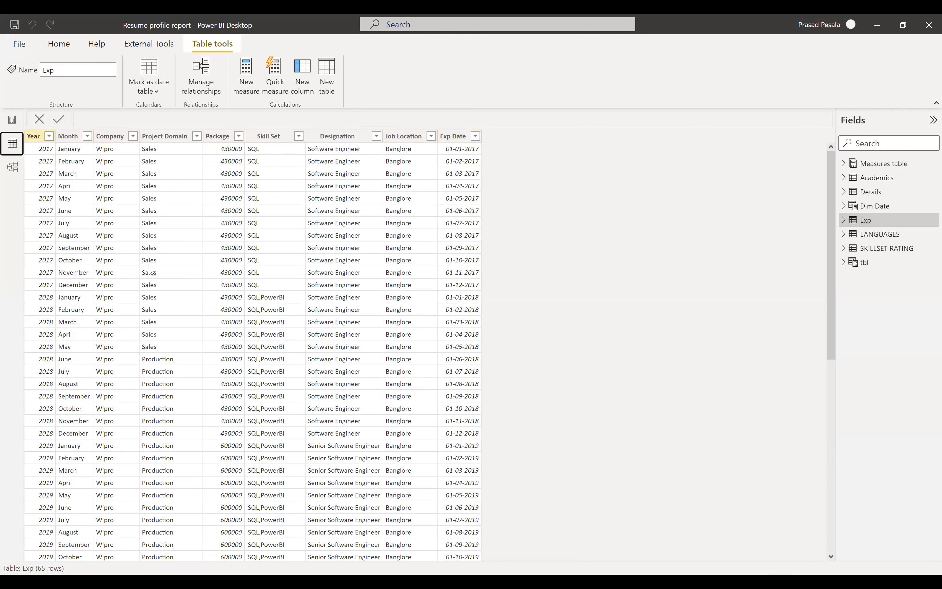
{"action": "key", "text": "alt+Tab"}
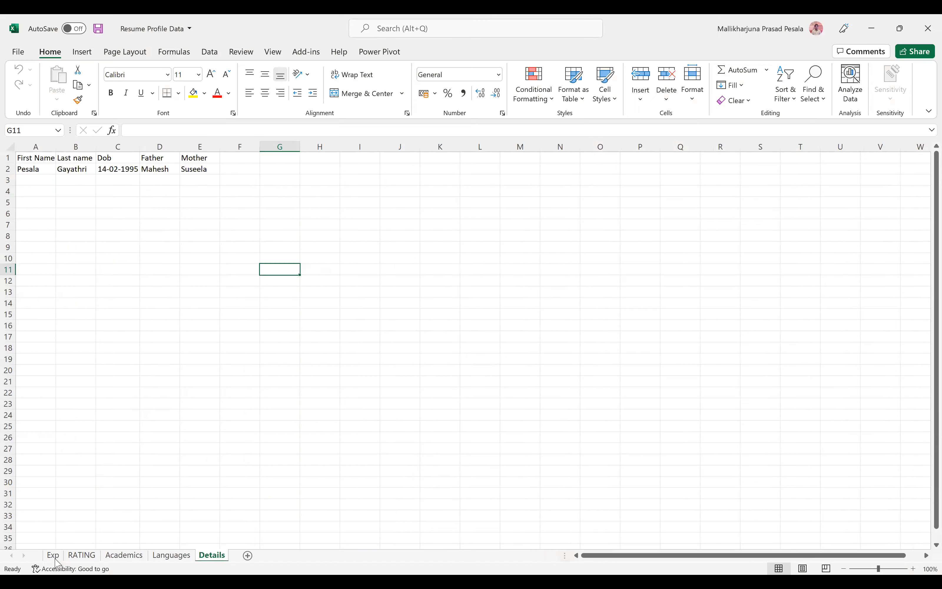
{"action": "left_click", "coordinate": [56, 556]}
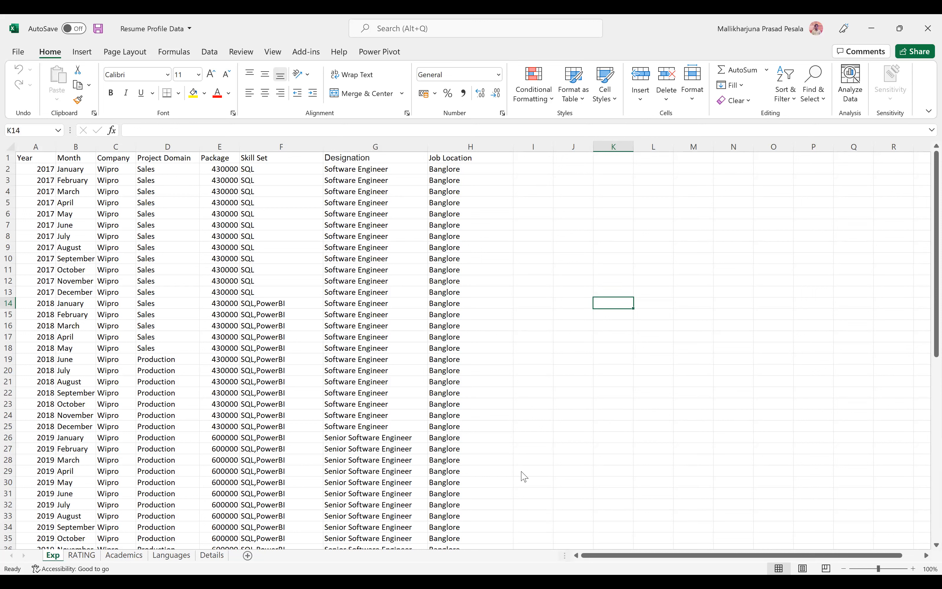
{"action": "key", "text": "alt+Tab"}
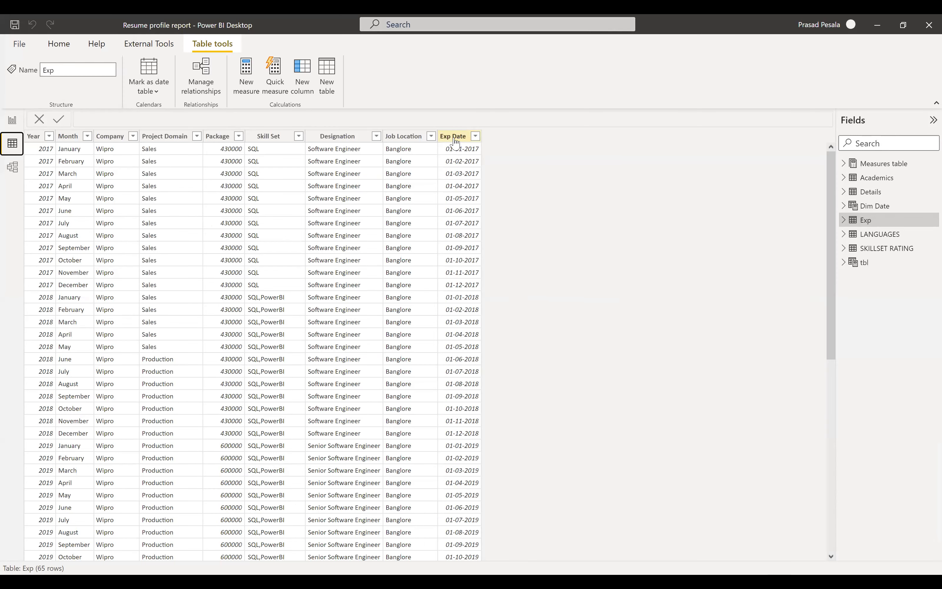
- Examine the Exp Date column's DAX formula, including the year, month and day arguments of its DATE function
{"action": "left_click", "coordinate": [454, 136]}
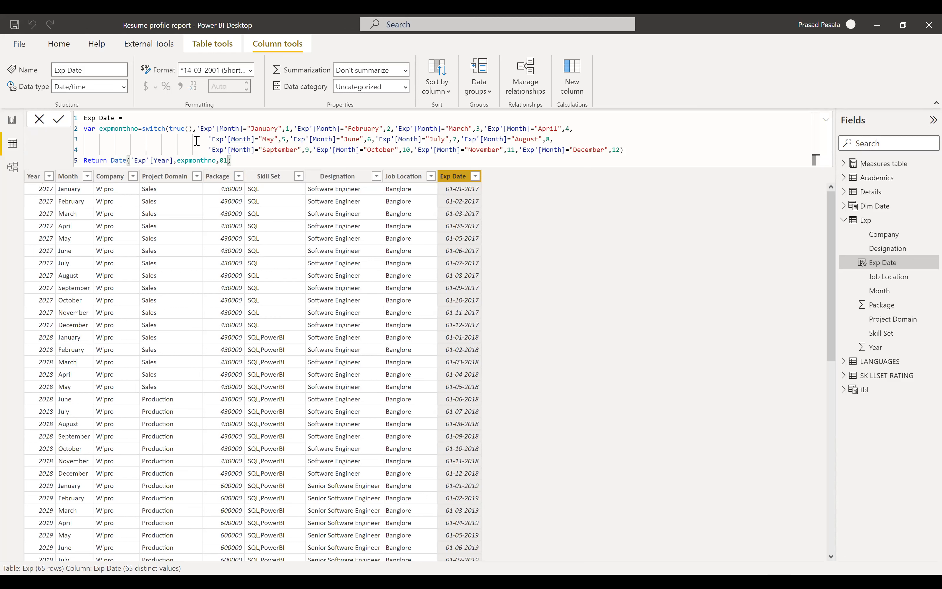
{"action": "double_click", "coordinate": [224, 160]}
{"action": "left_click", "coordinate": [227, 160]}
{"action": "left_click", "coordinate": [131, 160]}
{"action": "type", "text": ","}
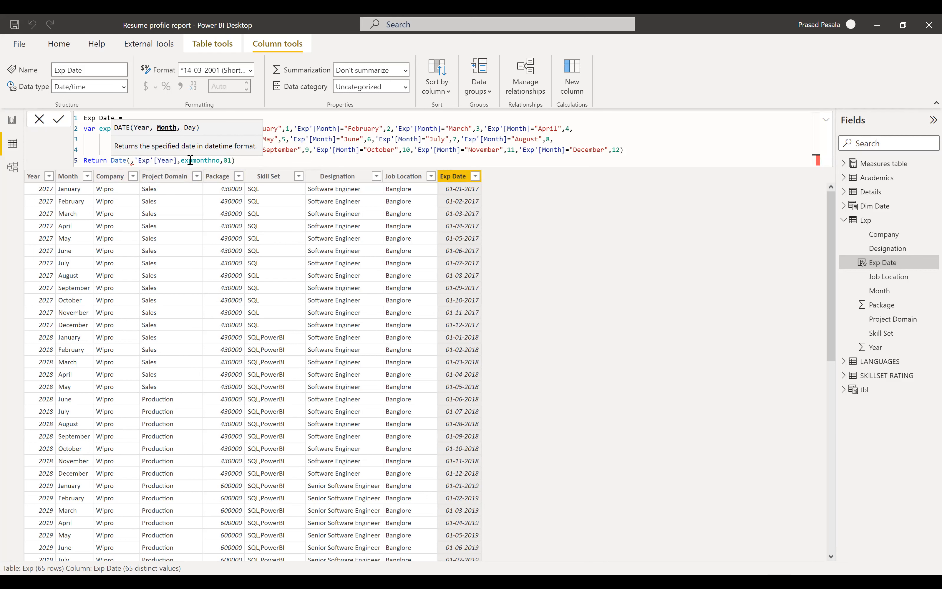
{"action": "key", "text": "BackSpace"}
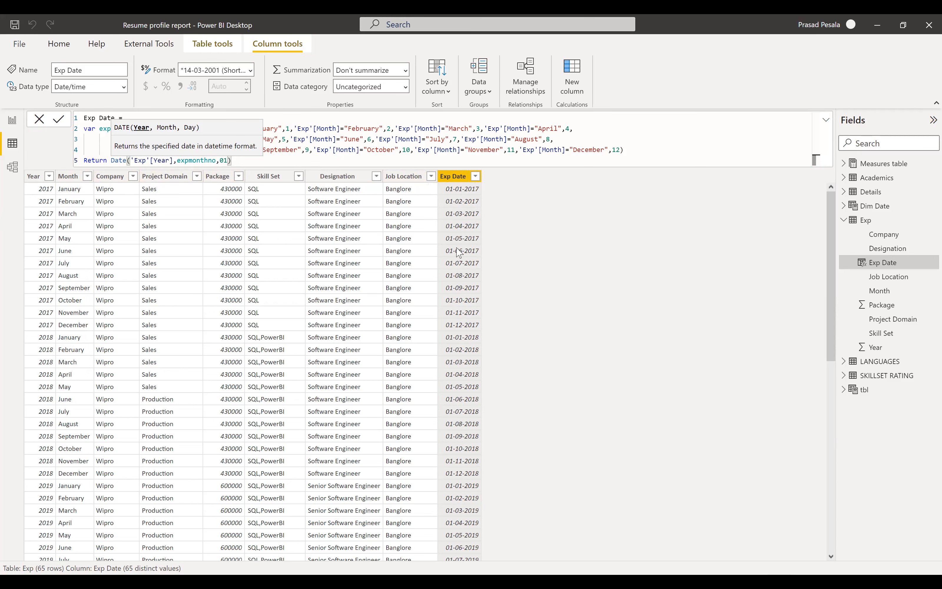
- Check the Exp Date values through the whole table, and view the Dim Date calendar and Academics tables
{"action": "scroll", "coordinate": [469, 321], "scroll_direction": "down", "scroll_amount": 7}
{"action": "scroll", "coordinate": [469, 321], "scroll_direction": "up", "scroll_amount": 7}
{"action": "left_click", "coordinate": [872, 205]}
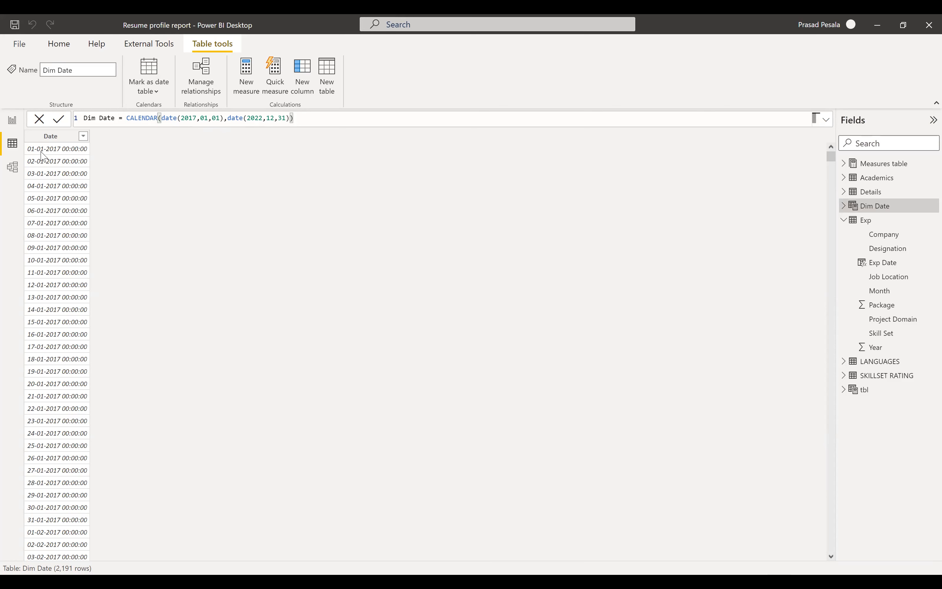
{"action": "left_click", "coordinate": [871, 178]}
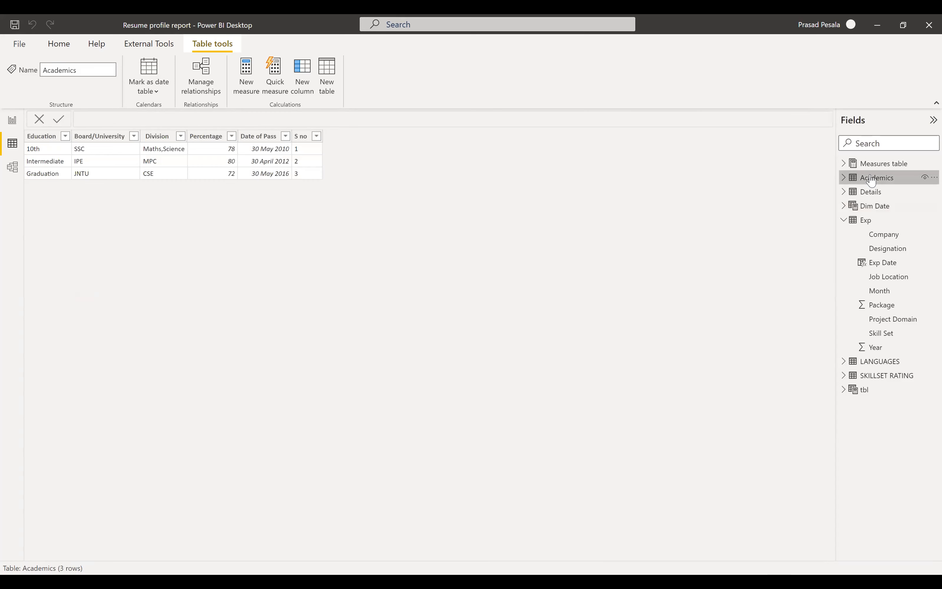
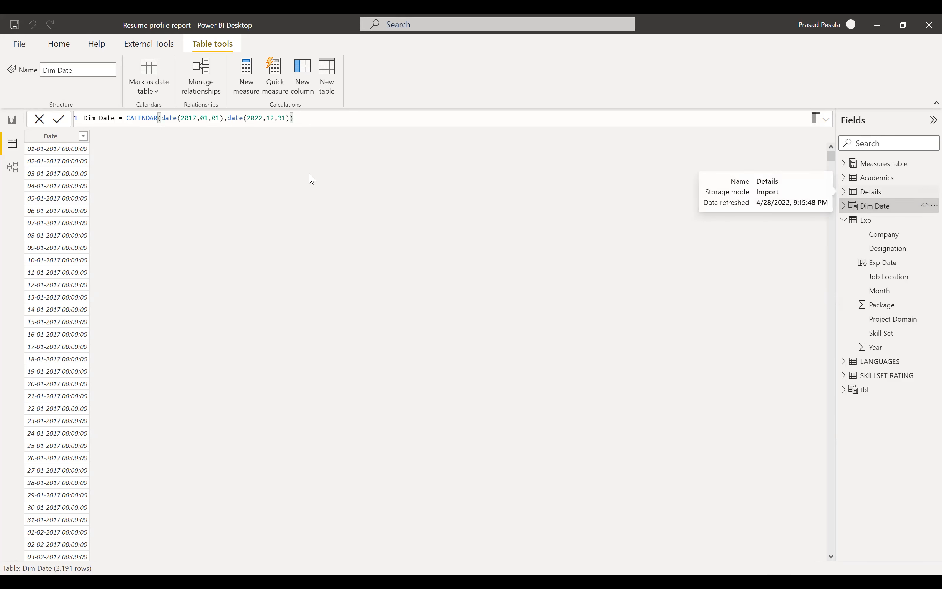
- Open the Model view and examine the relationships linking the Exp table to Dim Date and SKILLSET RATING
{"action": "left_click", "coordinate": [12, 168]}
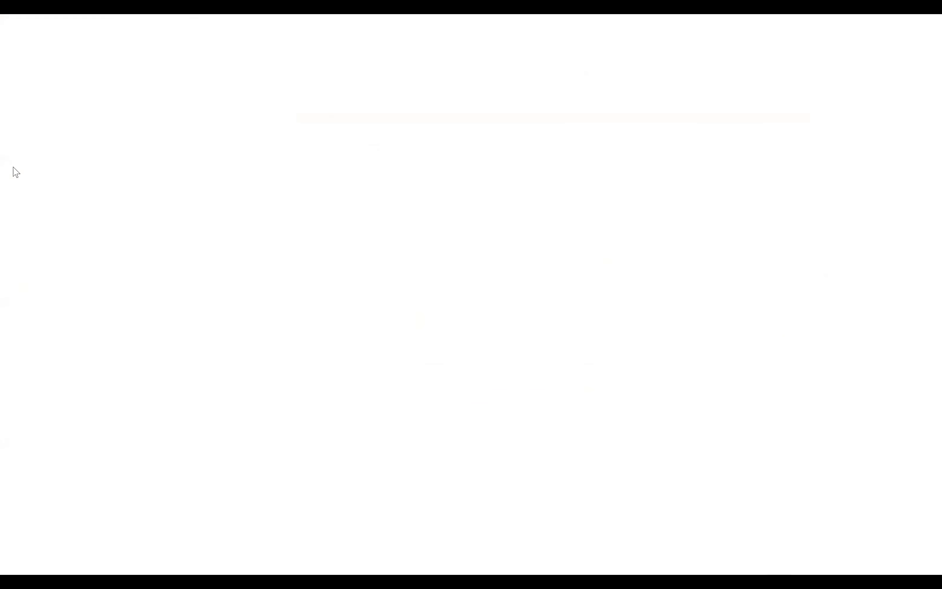
{"action": "left_click_drag", "start_coordinate": [296, 537], "coordinate": [412, 547]}
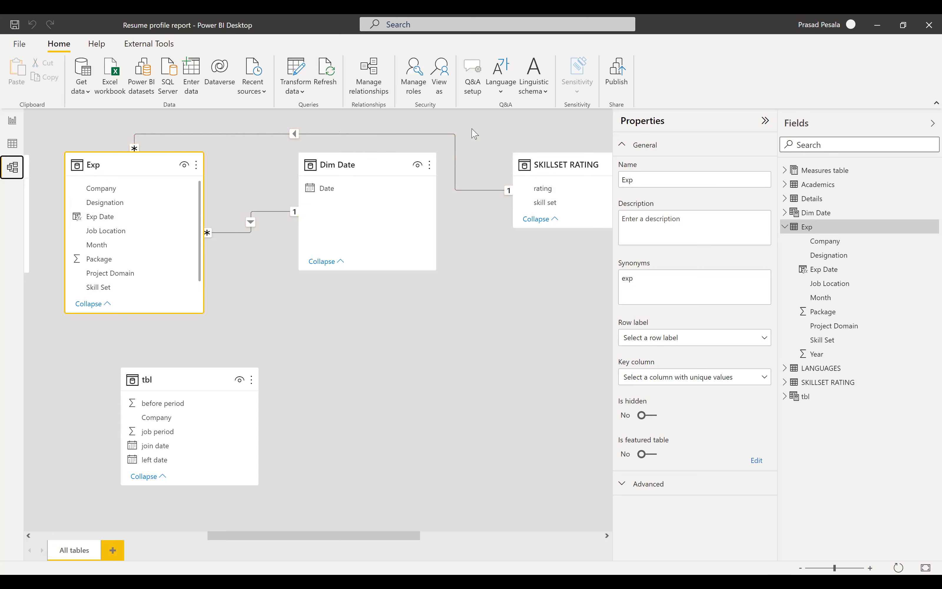
- Delete the relationship between the SKILLSET RATING and LANGUAGES tables in the Model view
{"action": "left_click_drag", "start_coordinate": [344, 537], "coordinate": [414, 547]}
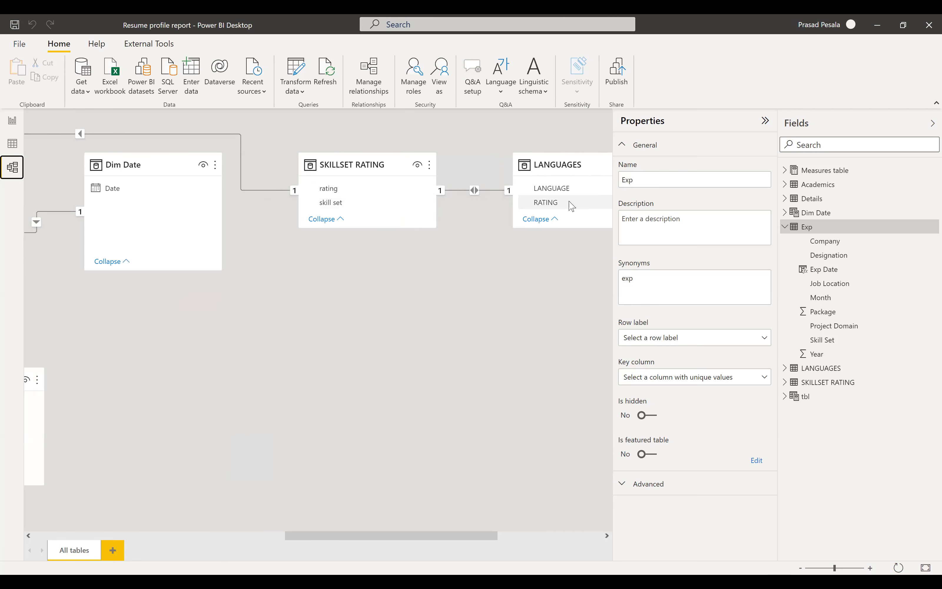
{"action": "right_click", "coordinate": [493, 196]}
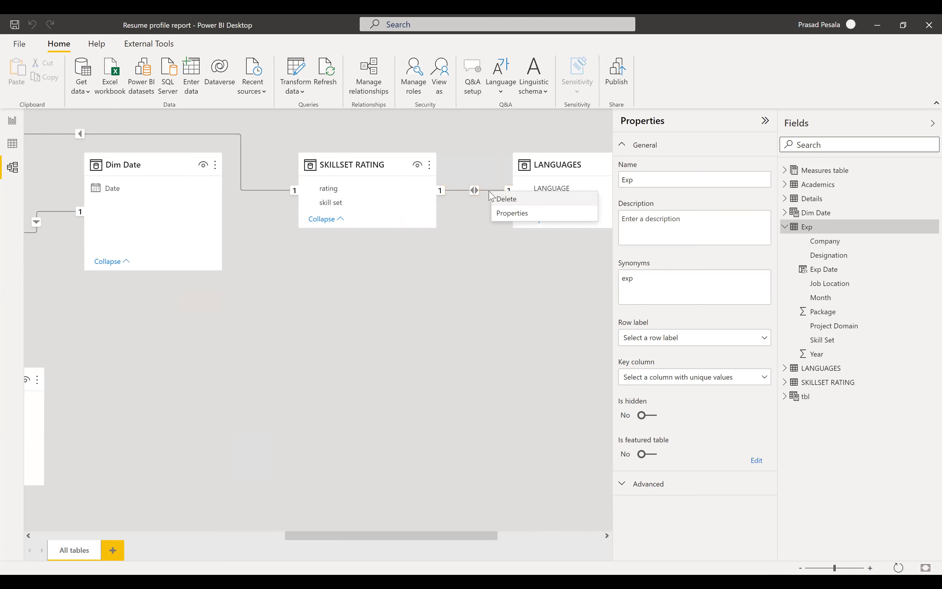
{"action": "left_click", "coordinate": [507, 200]}
{"action": "left_click", "coordinate": [538, 324]}
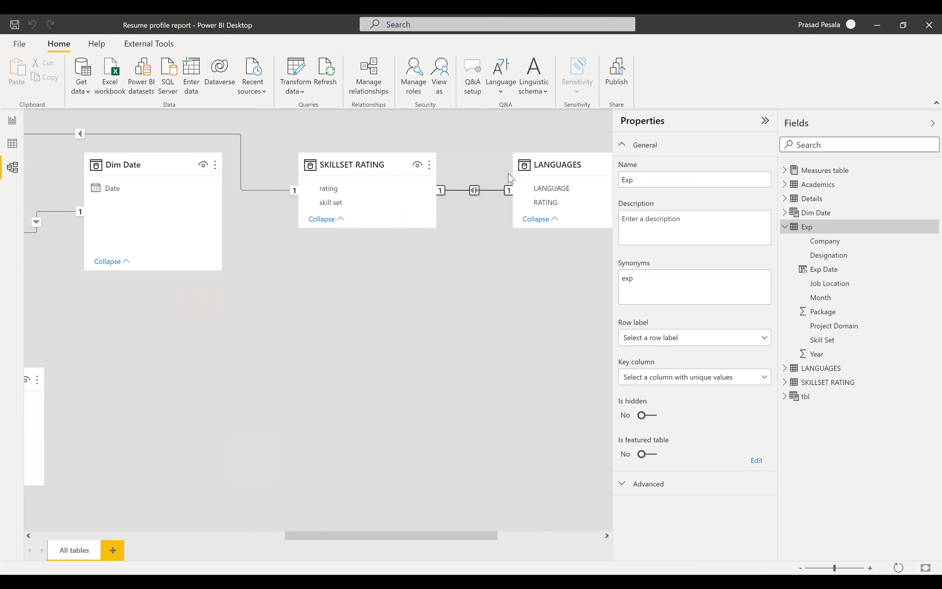
- Review the Details, Exp, Dim Date and tbl tables in the model diagram and return to the report page
{"action": "scroll", "coordinate": [335, 316], "scroll_direction": "left", "scroll_amount": 5}
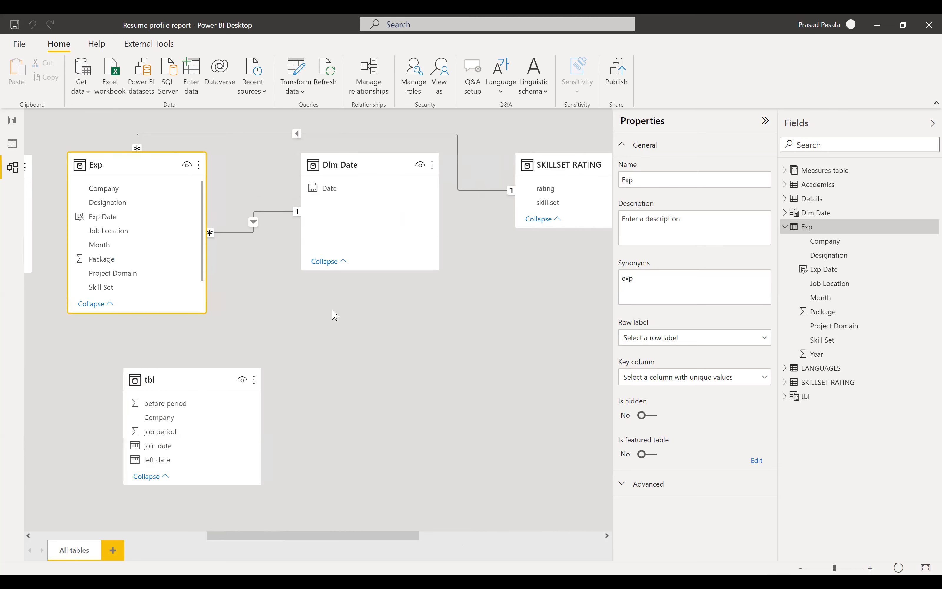
{"action": "left_click_drag", "start_coordinate": [277, 541], "coordinate": [207, 540]}
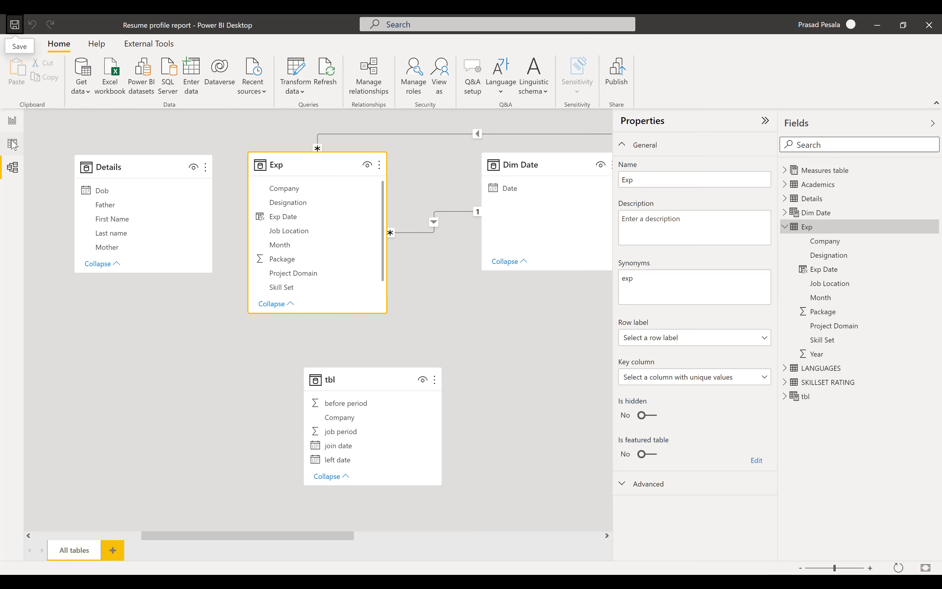
{"action": "left_click", "coordinate": [12, 119]}
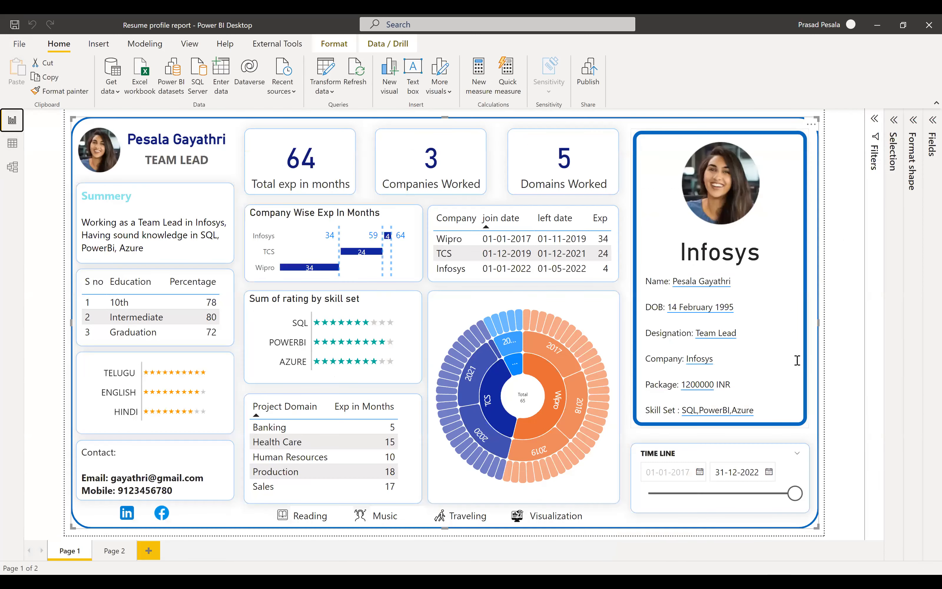
- Inspect the parts of the grouped profile card by selecting its company card, photo and background shape, and clear the selection
{"action": "left_click", "coordinate": [807, 207]}
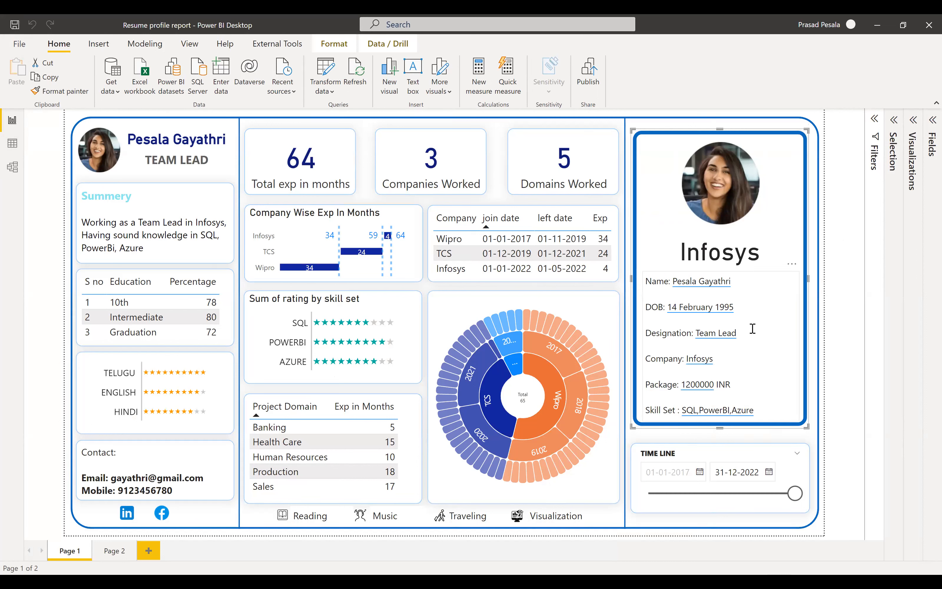
{"action": "left_click", "coordinate": [765, 264]}
{"action": "left_click", "coordinate": [768, 259]}
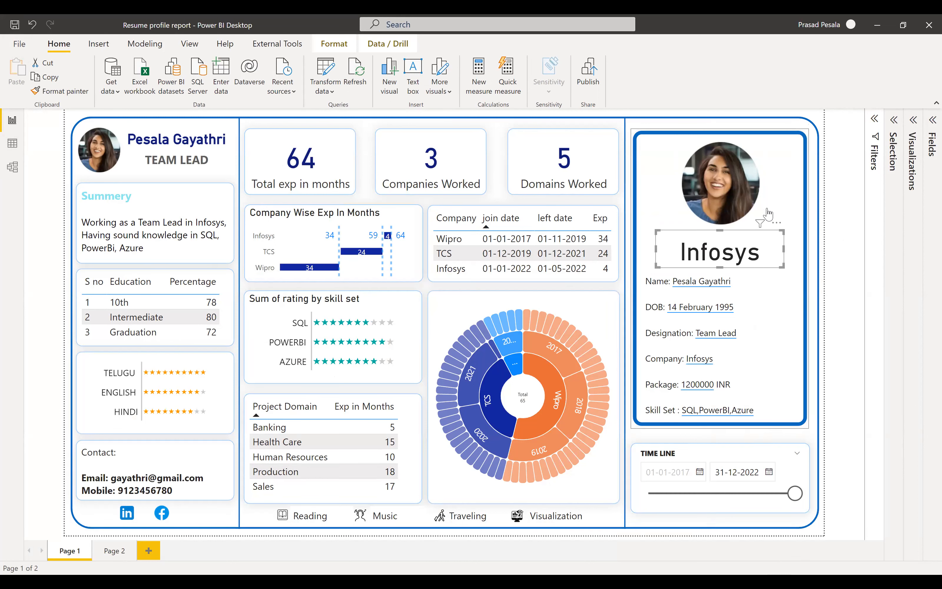
{"action": "left_click", "coordinate": [748, 187]}
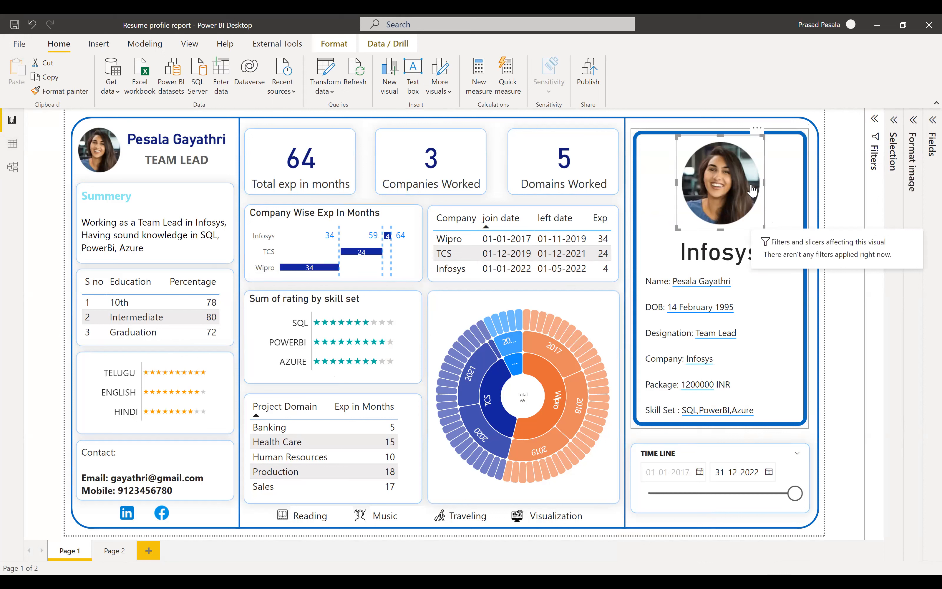
{"action": "left_click", "coordinate": [793, 193]}
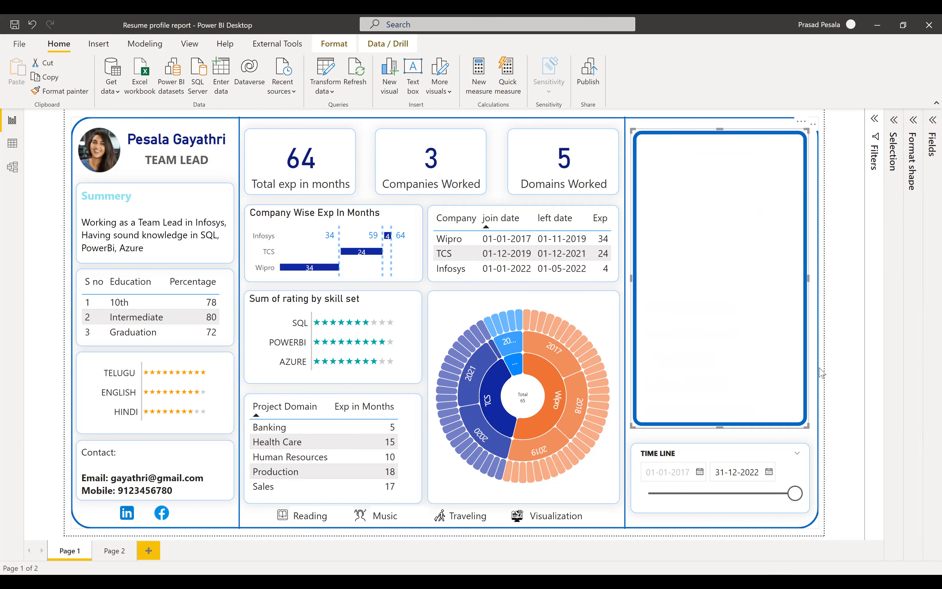
{"action": "left_click", "coordinate": [808, 542]}
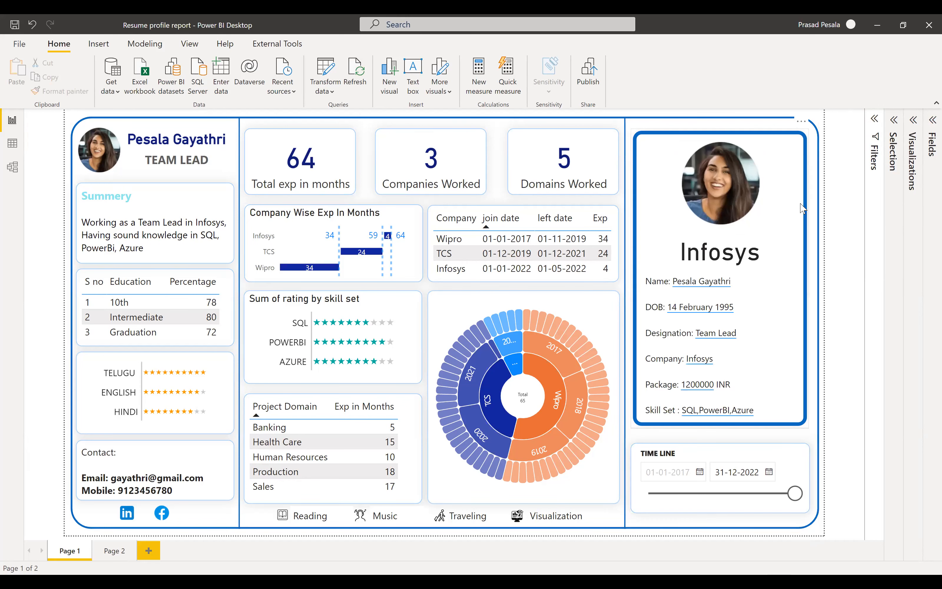
- Show the report's layer list and rename Group 1, the profile card group, to "id card"
{"action": "left_click", "coordinate": [894, 119]}
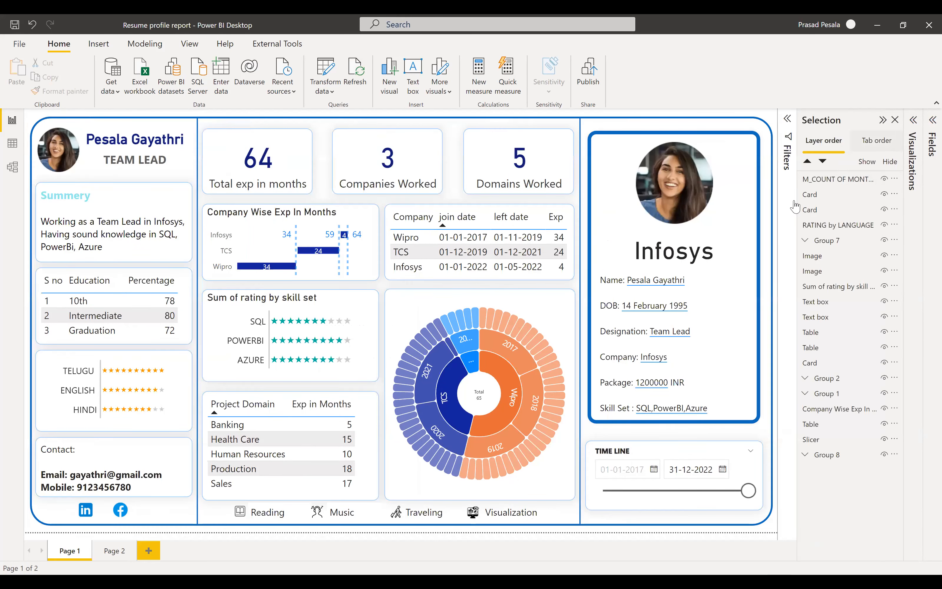
{"action": "left_click", "coordinate": [759, 233]}
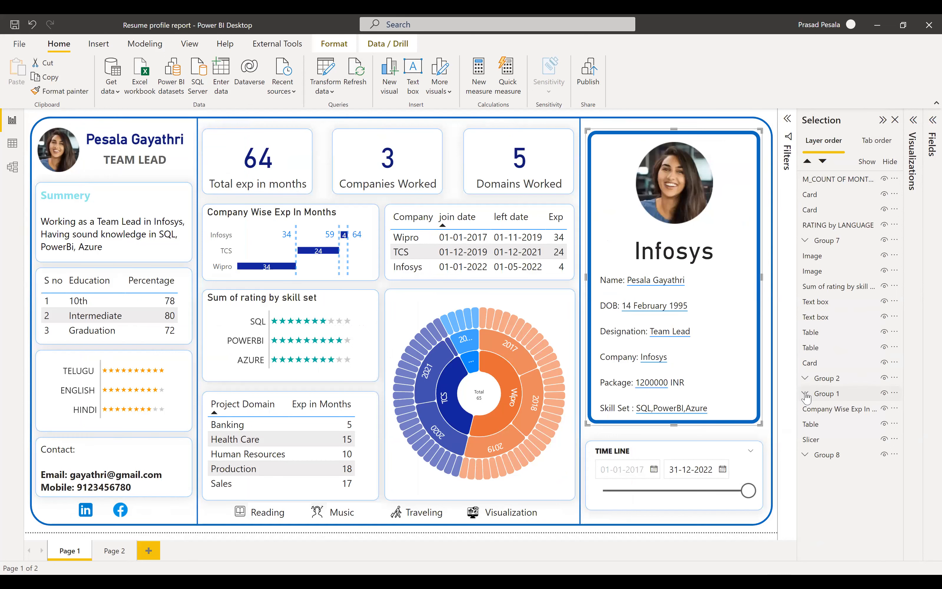
{"action": "double_click", "coordinate": [821, 392]}
{"action": "type", "text": "id card"}
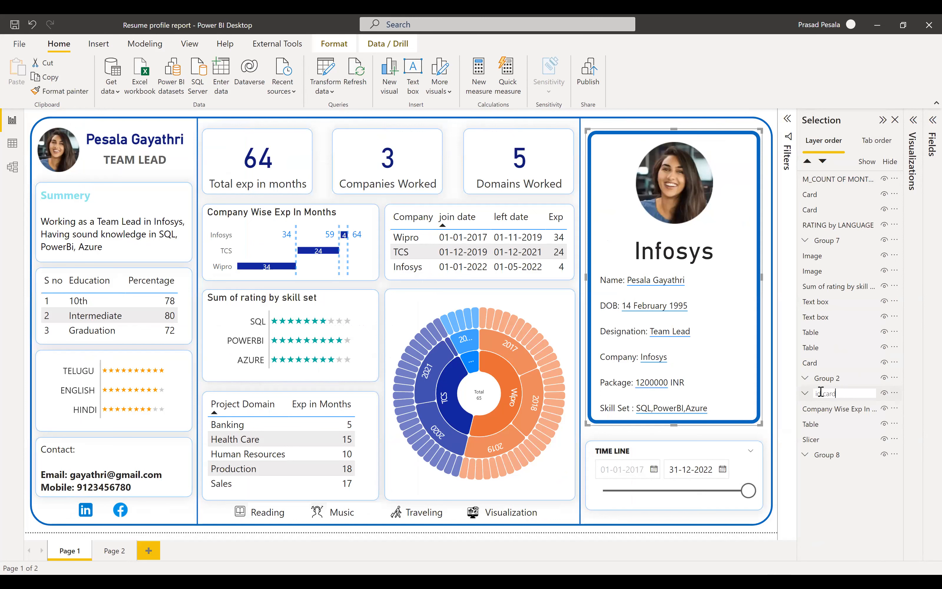
{"action": "key", "text": "Return"}
- Expand the id card group and examine its Card, Text box, Image and Shape elements one by one
{"action": "left_click", "coordinate": [806, 395]}
{"action": "left_click", "coordinate": [823, 410]}
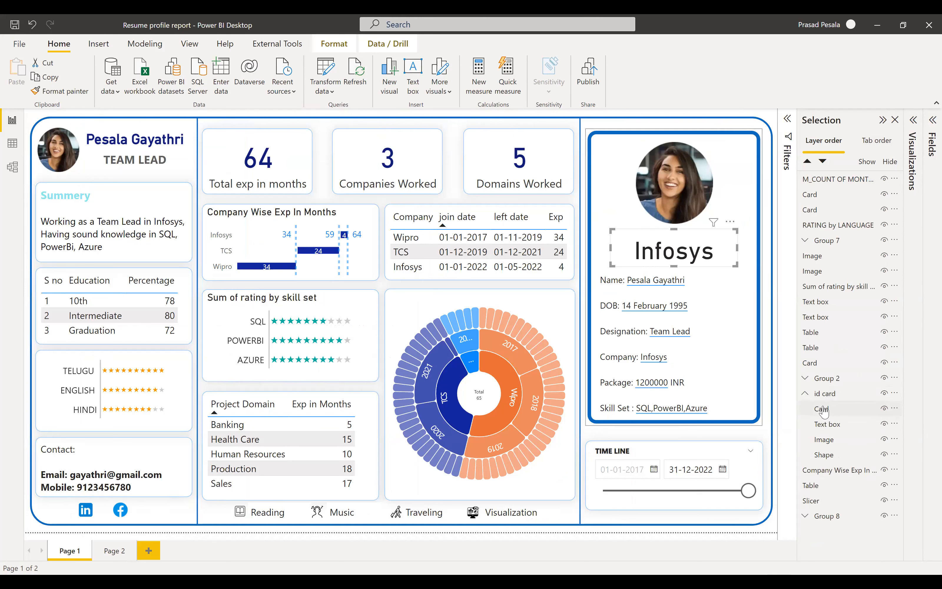
{"action": "left_click", "coordinate": [823, 411]}
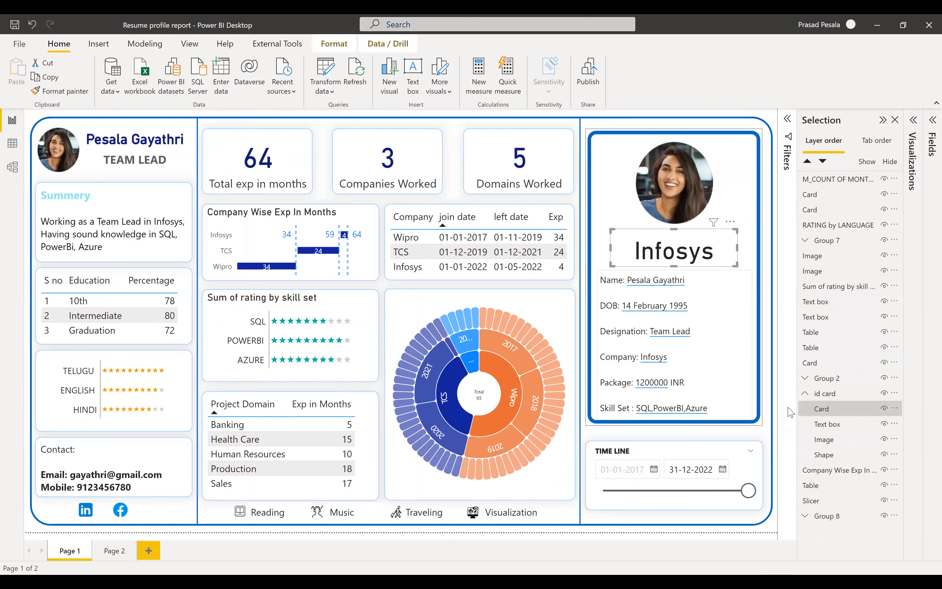
{"action": "left_click", "coordinate": [828, 425]}
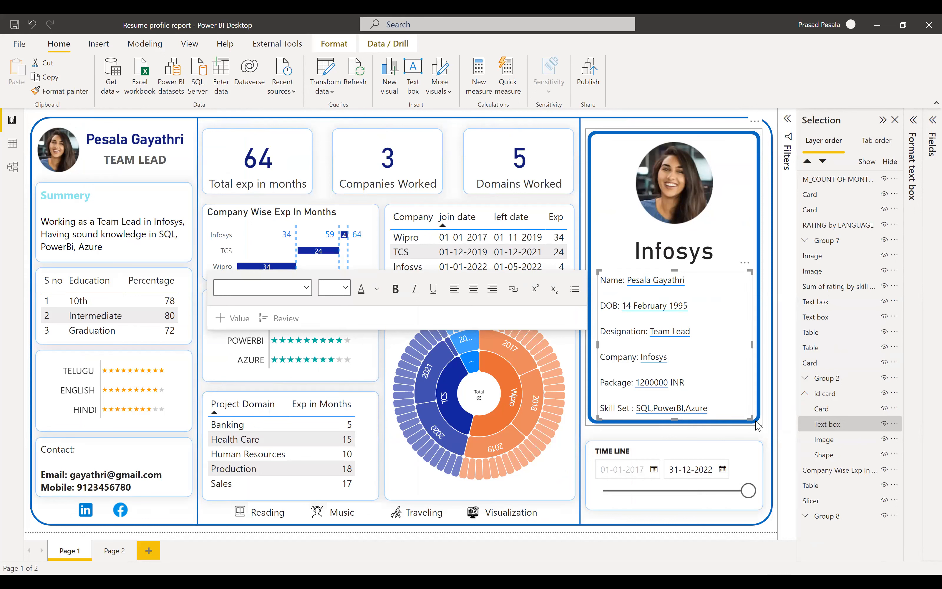
{"action": "left_click", "coordinate": [822, 439]}
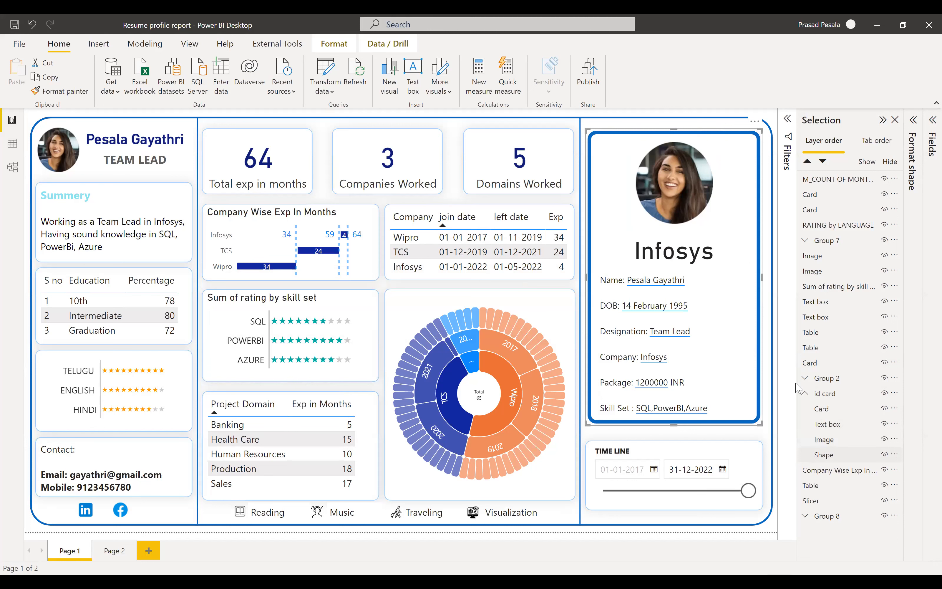
{"action": "left_click", "coordinate": [824, 454]}
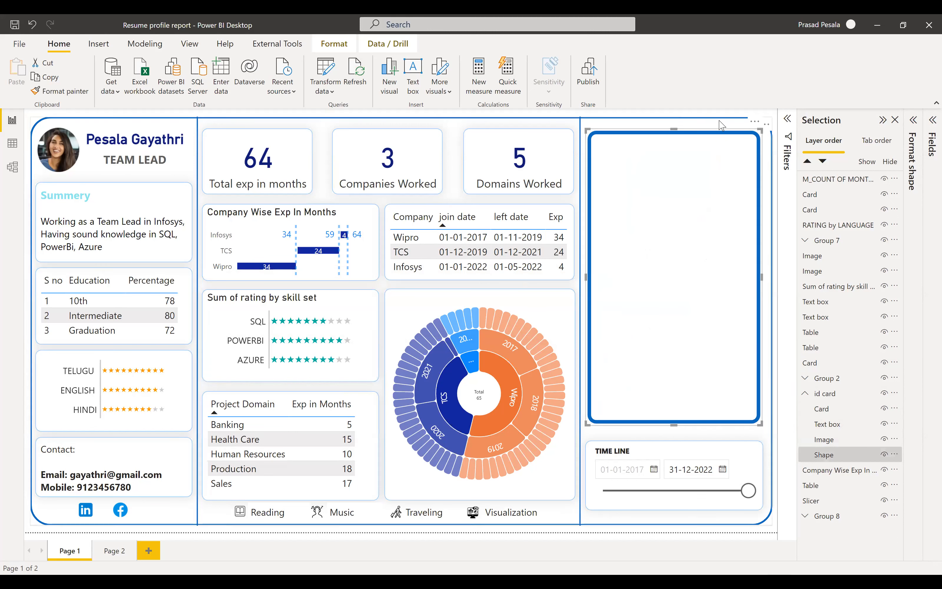
- Select the background shape of the id card and review its general Effects options for background, visual border and shadow
{"action": "left_click", "coordinate": [766, 442]}
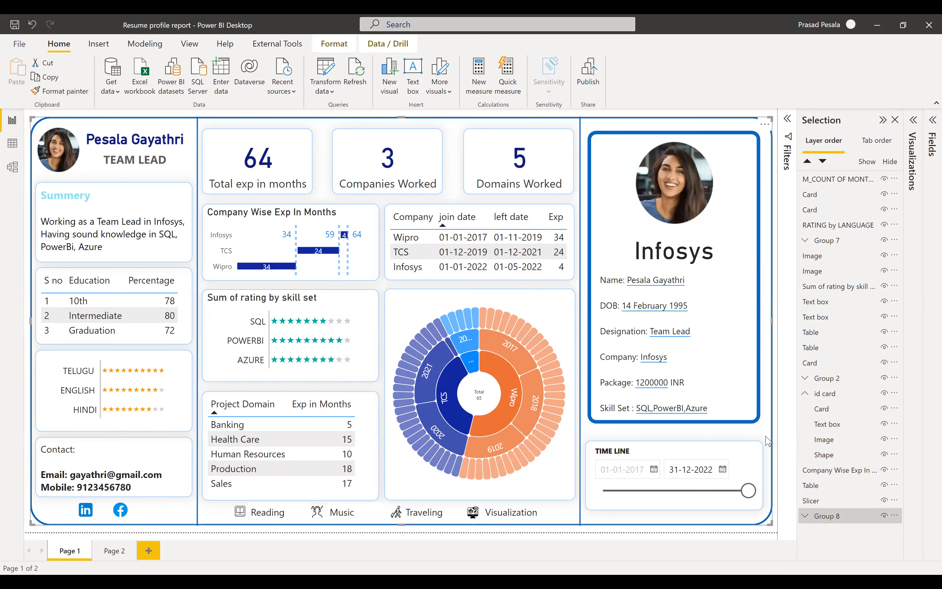
{"action": "left_click", "coordinate": [760, 417]}
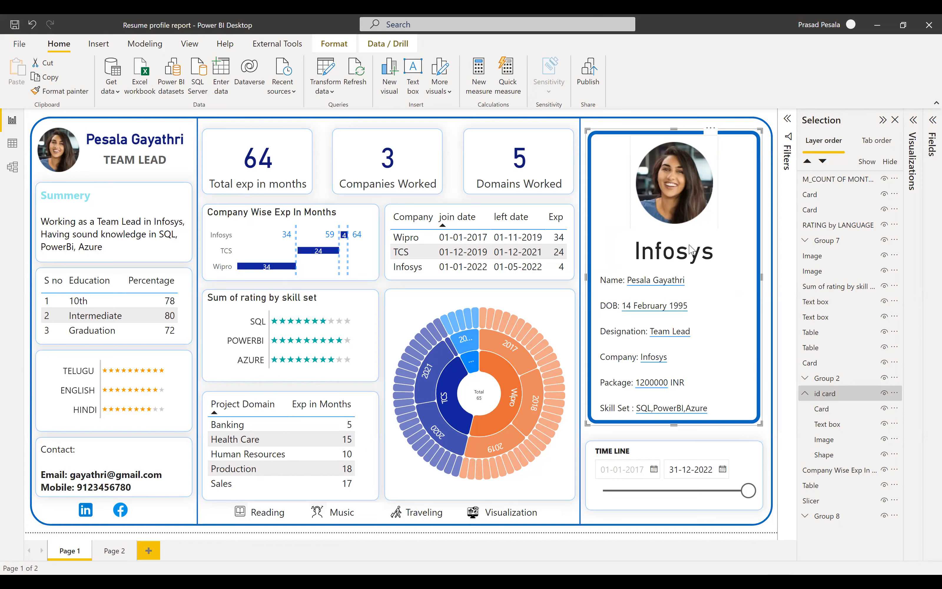
{"action": "left_click", "coordinate": [686, 211]}
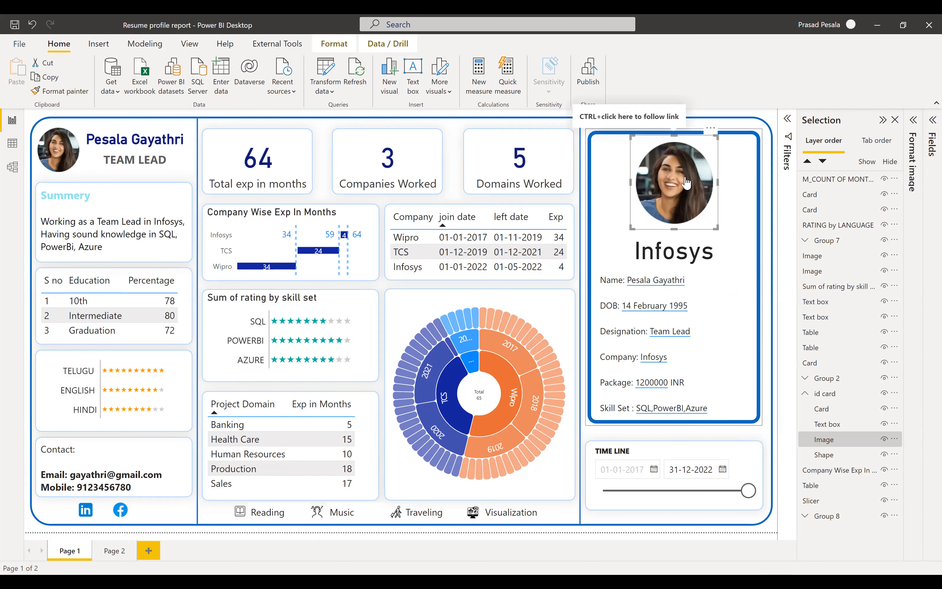
{"action": "left_click", "coordinate": [745, 223]}
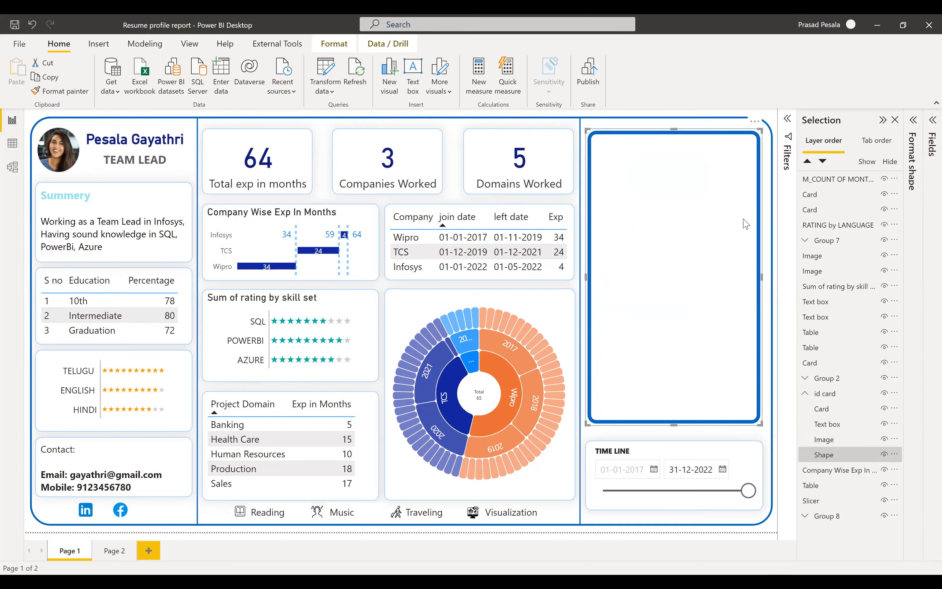
{"action": "left_click", "coordinate": [913, 119]}
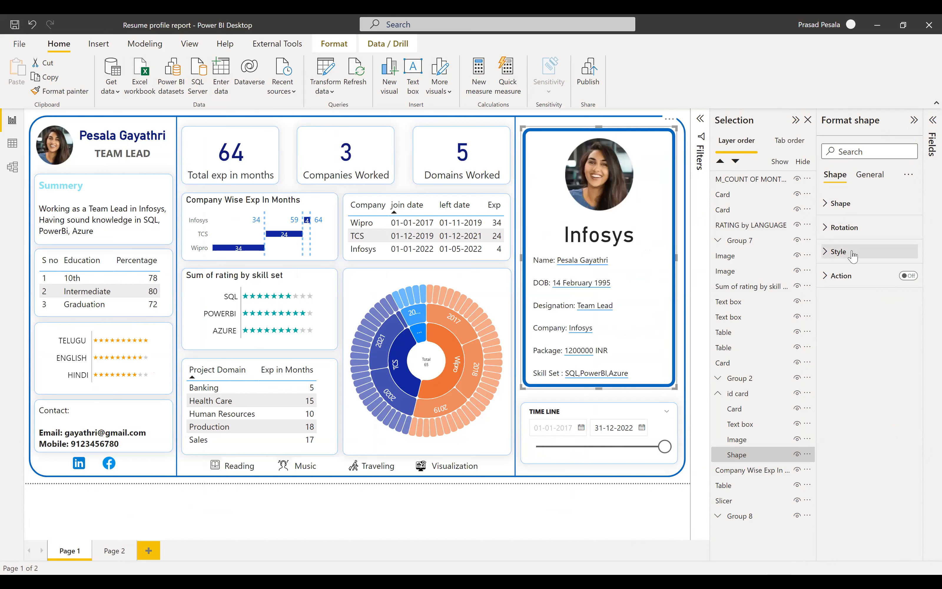
{"action": "left_click", "coordinate": [869, 176]}
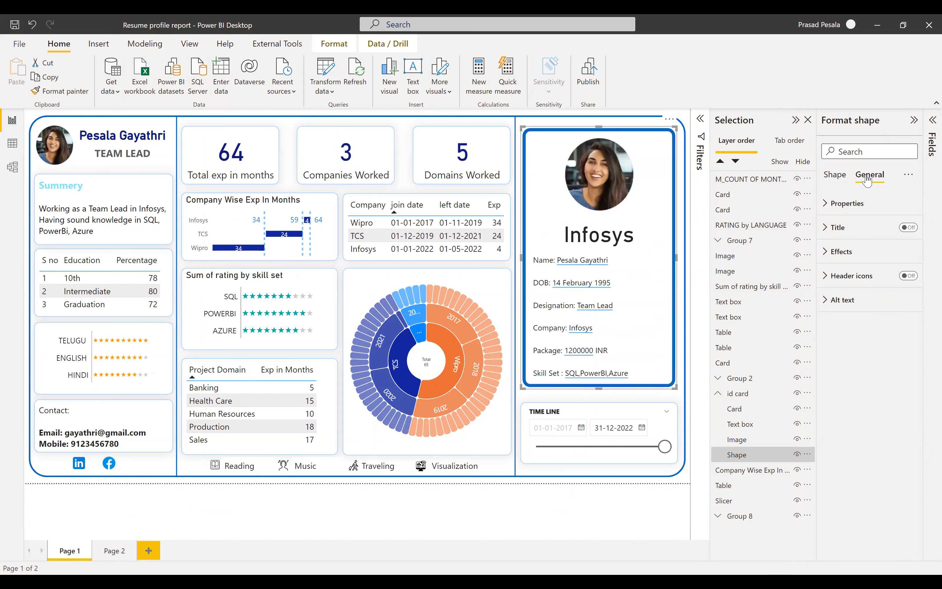
{"action": "left_click", "coordinate": [831, 253]}
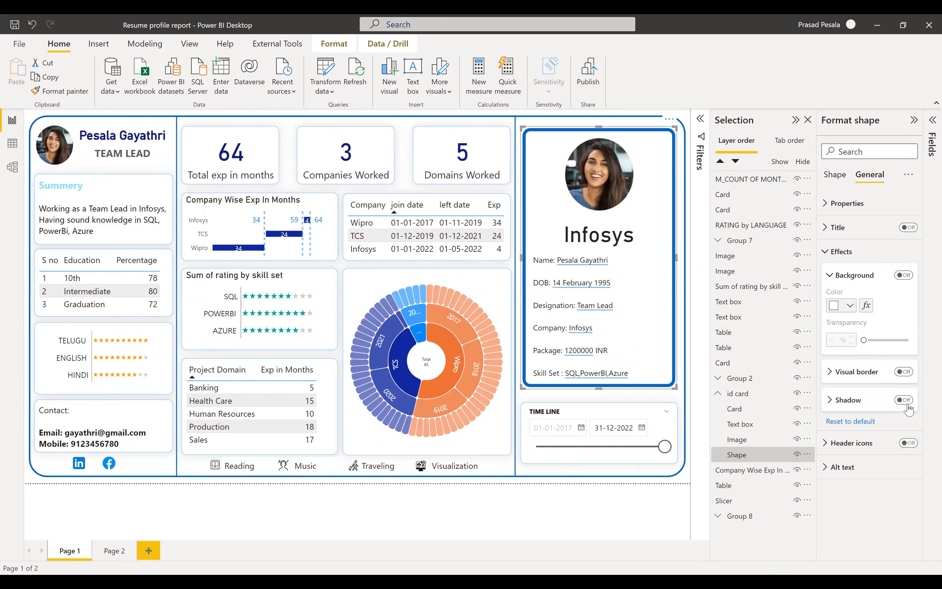
{"action": "left_click", "coordinate": [835, 176]}
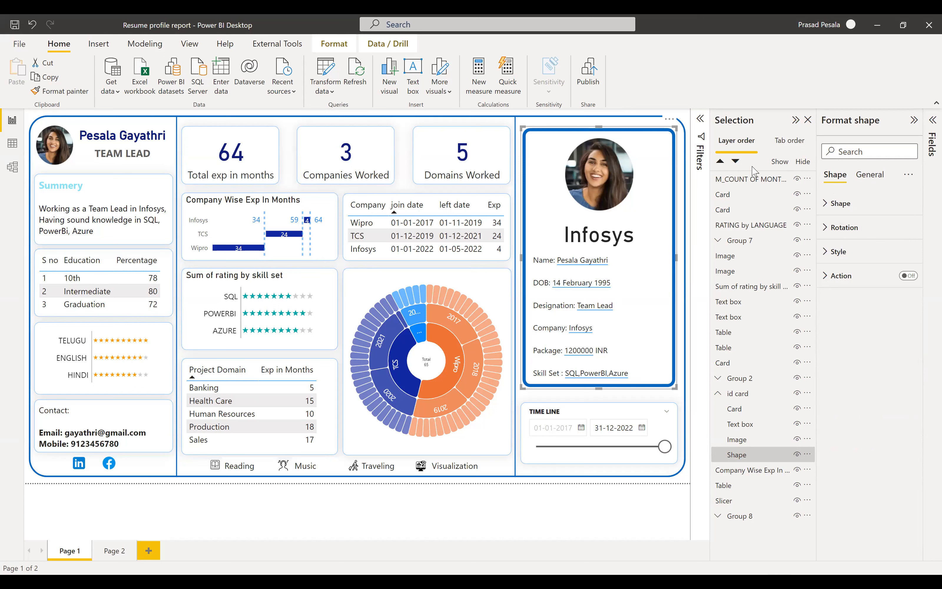
- Set the rounded corners of the id card's background shape to 0%
{"action": "left_click", "coordinate": [824, 203]}
{"action": "left_click_drag", "start_coordinate": [835, 273], "coordinate": [826, 273]}
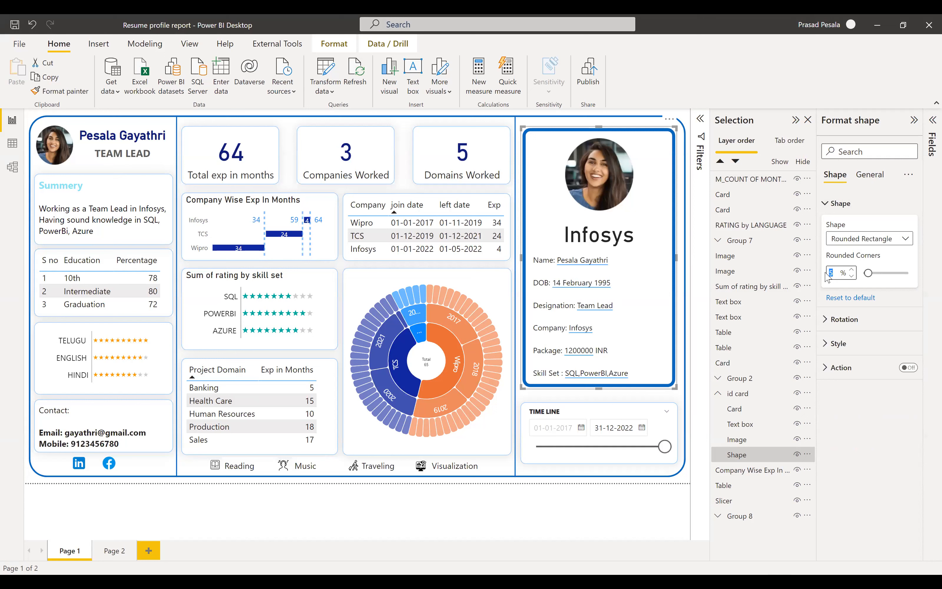
{"action": "type", "text": "0"}
{"action": "left_click", "coordinate": [680, 488]}
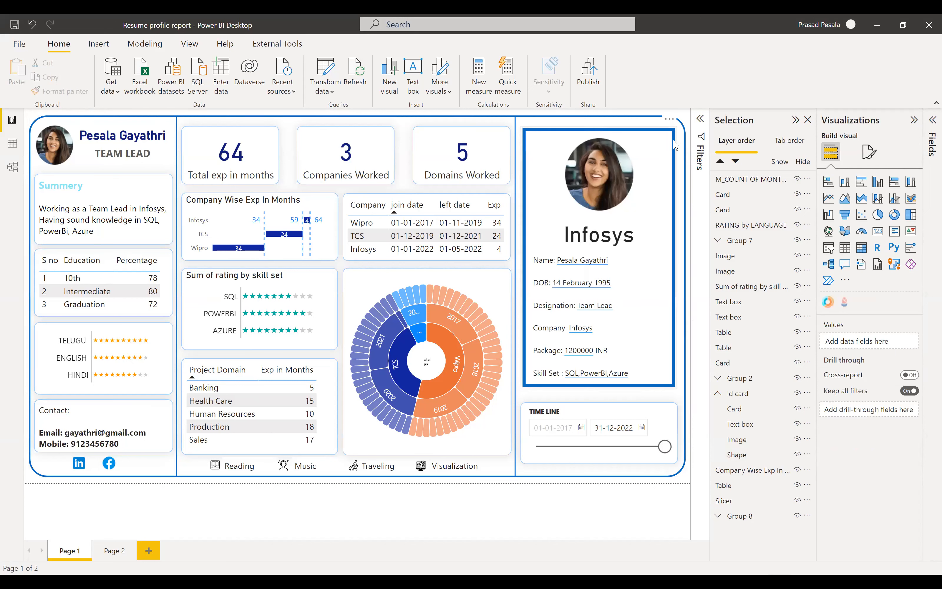
- Set the rounded corners of the id card's background shape to 5%
{"action": "left_click", "coordinate": [673, 386]}
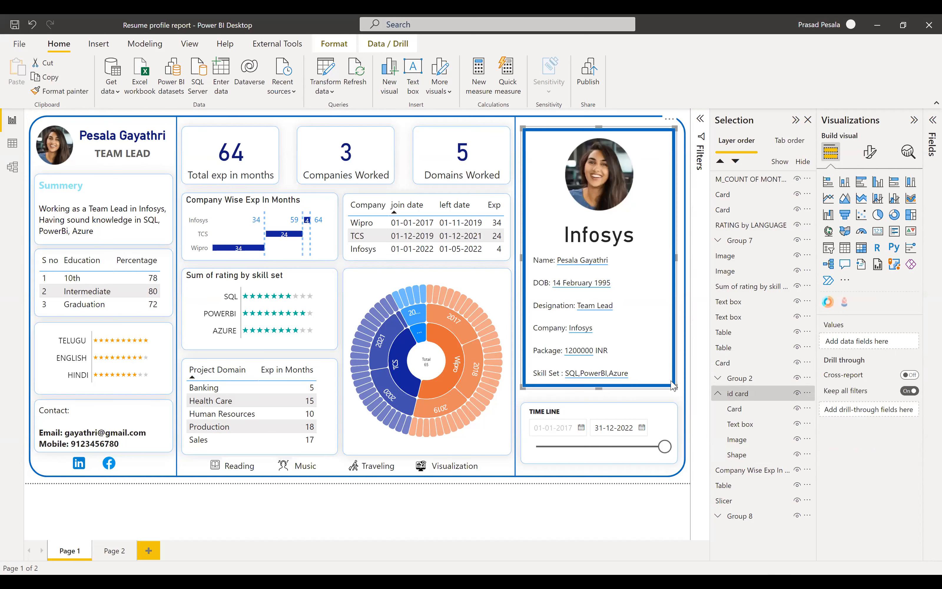
{"action": "left_click", "coordinate": [673, 386]}
{"action": "left_click", "coordinate": [831, 215]}
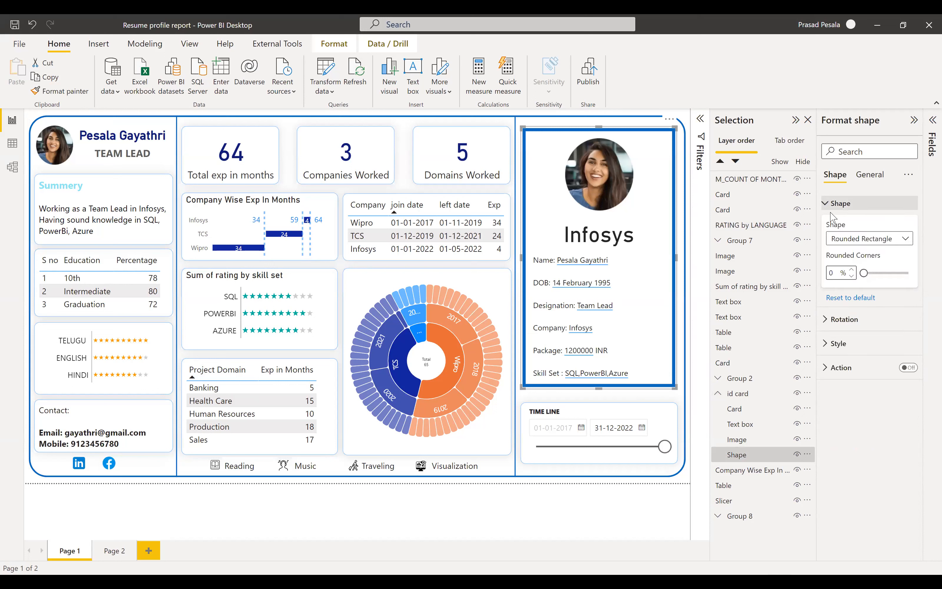
{"action": "left_click", "coordinate": [830, 273]}
{"action": "type", "text": "5"}
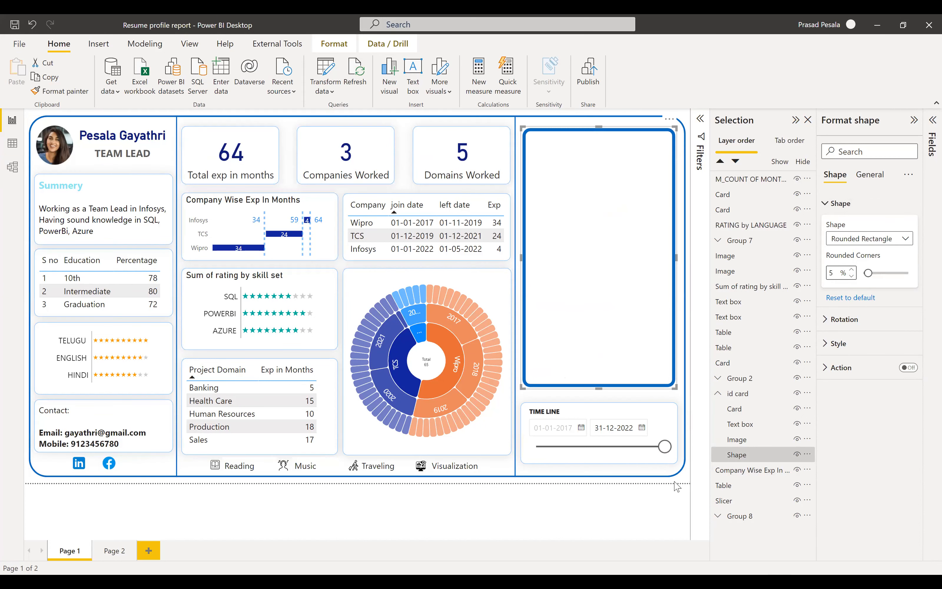
{"action": "left_click", "coordinate": [677, 486]}
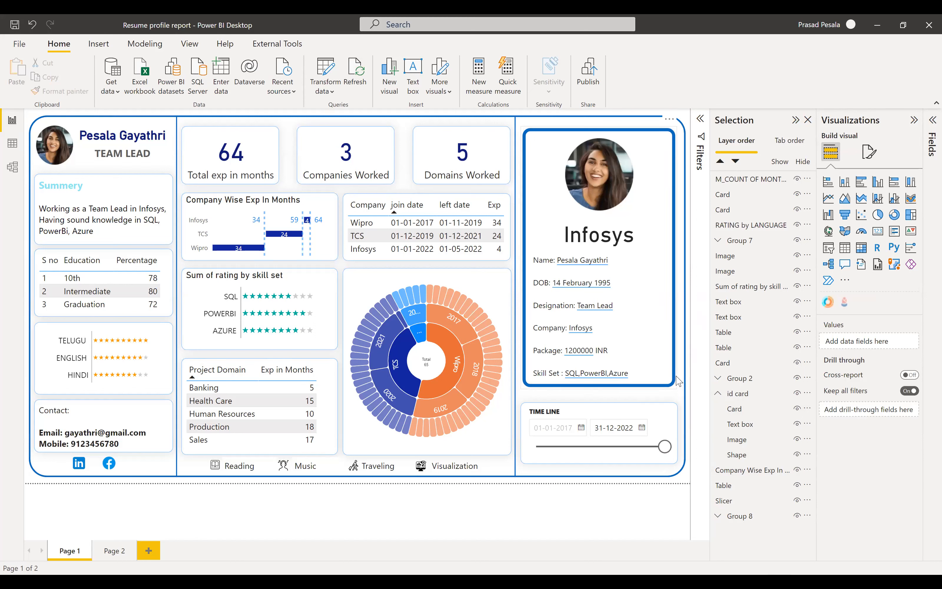
- Turn off the fill of the id card's background shape and open its border settings
{"action": "left_click", "coordinate": [736, 455]}
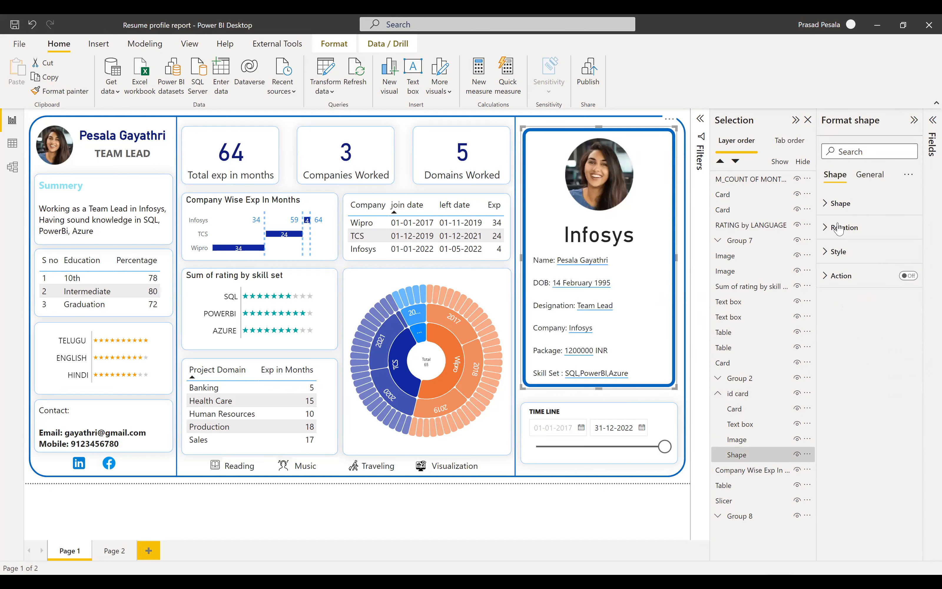
{"action": "left_click", "coordinate": [826, 254]}
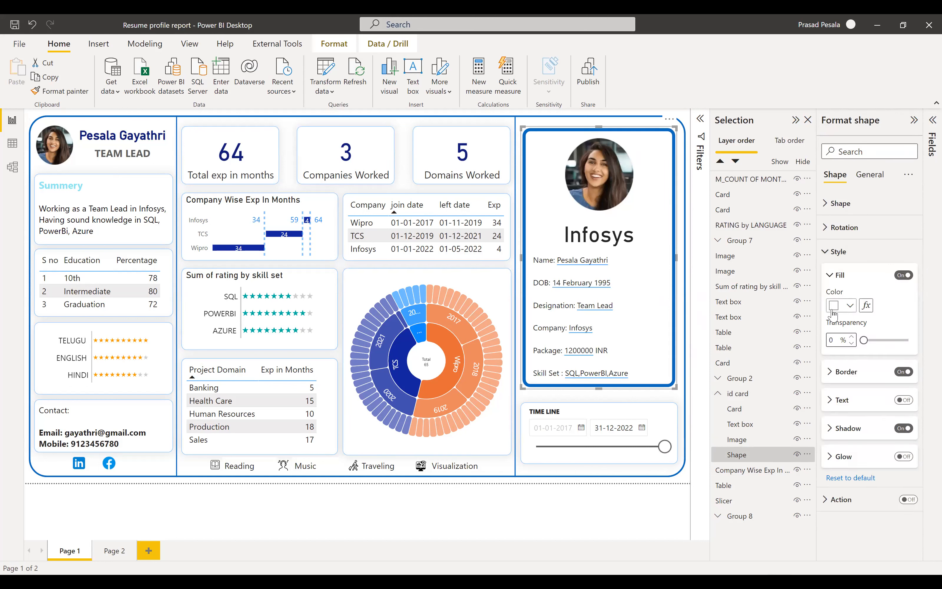
{"action": "left_click", "coordinate": [904, 275]}
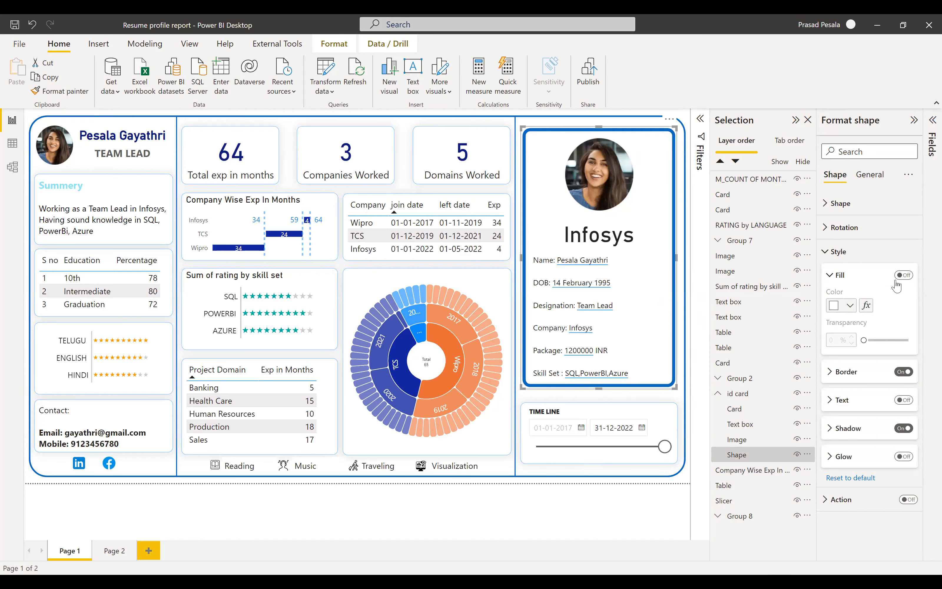
{"action": "left_click", "coordinate": [845, 372]}
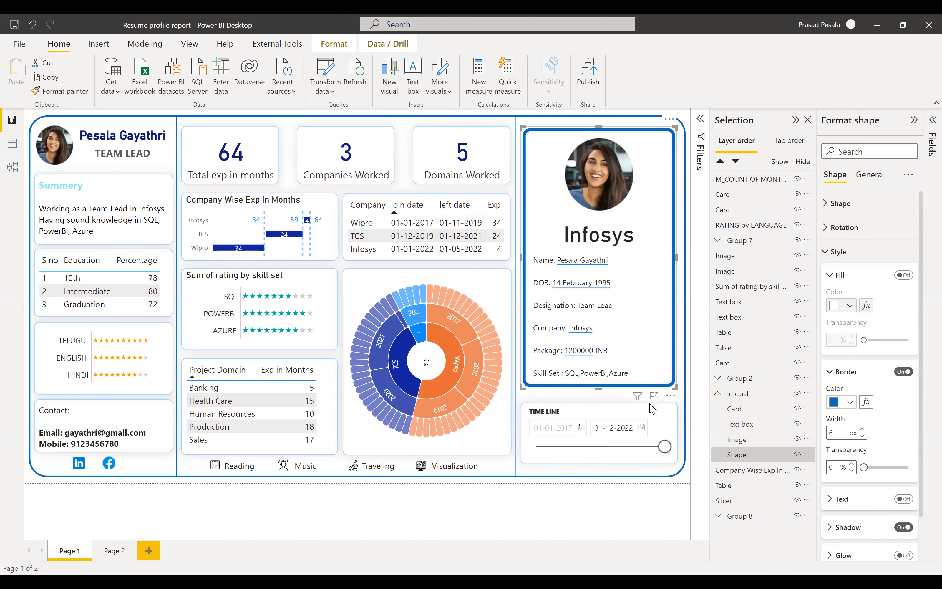
- Test the TIME LINE slicer with end dates 02-01-2021 and 28-03-2018, restore 31-12-2022, and select the id card group
{"action": "left_click_drag", "start_coordinate": [664, 446], "coordinate": [623, 448]}
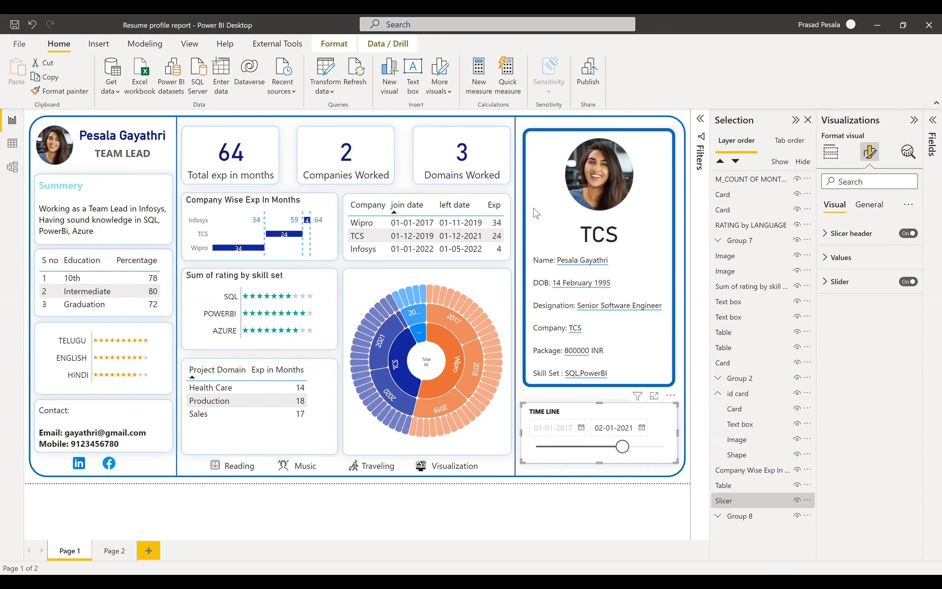
{"action": "left_click_drag", "start_coordinate": [622, 446], "coordinate": [563, 446]}
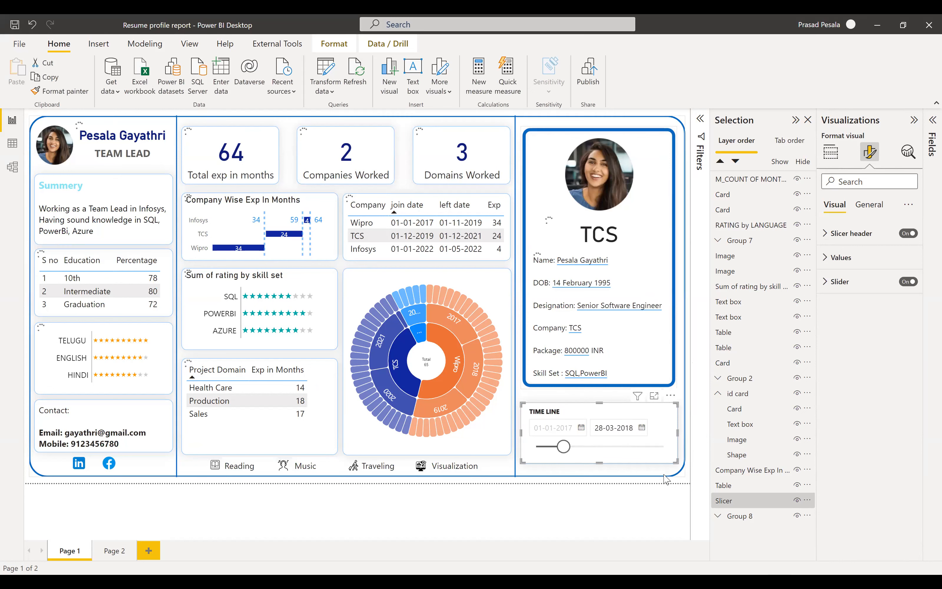
{"action": "left_click_drag", "start_coordinate": [563, 447], "coordinate": [666, 447]}
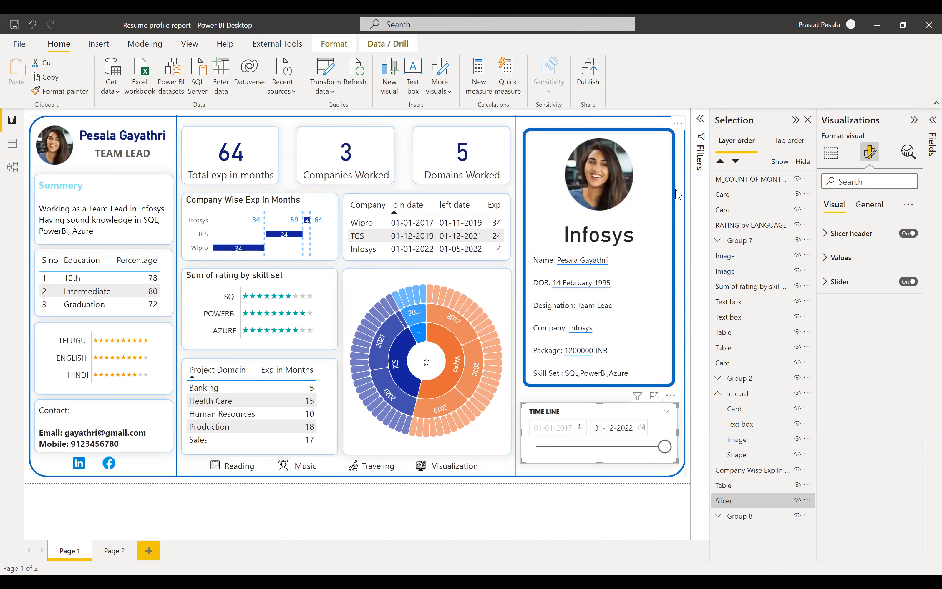
{"action": "left_click", "coordinate": [673, 167]}
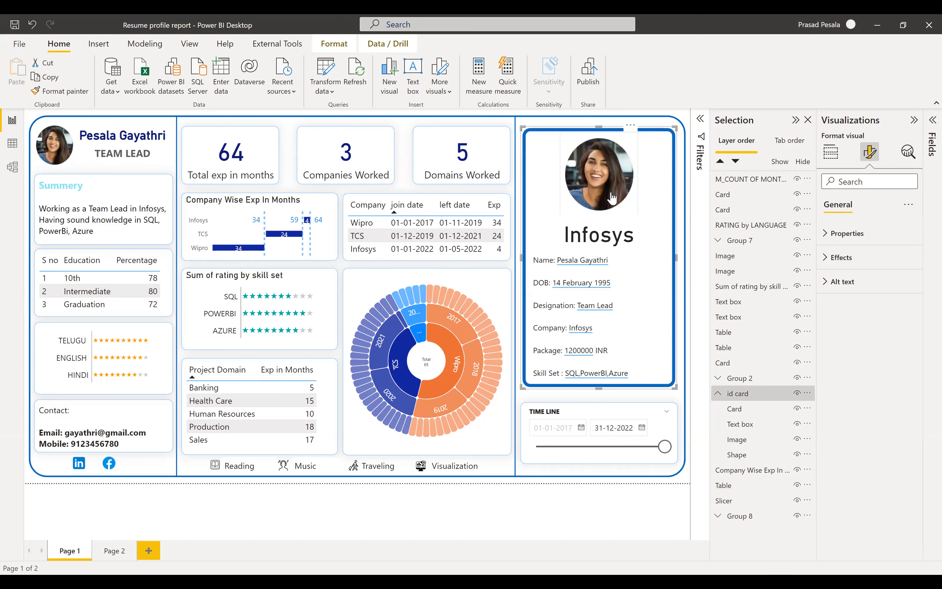
- Turn the Action setting of the id card's image off and back on, and deselect the image
{"action": "left_click", "coordinate": [623, 217]}
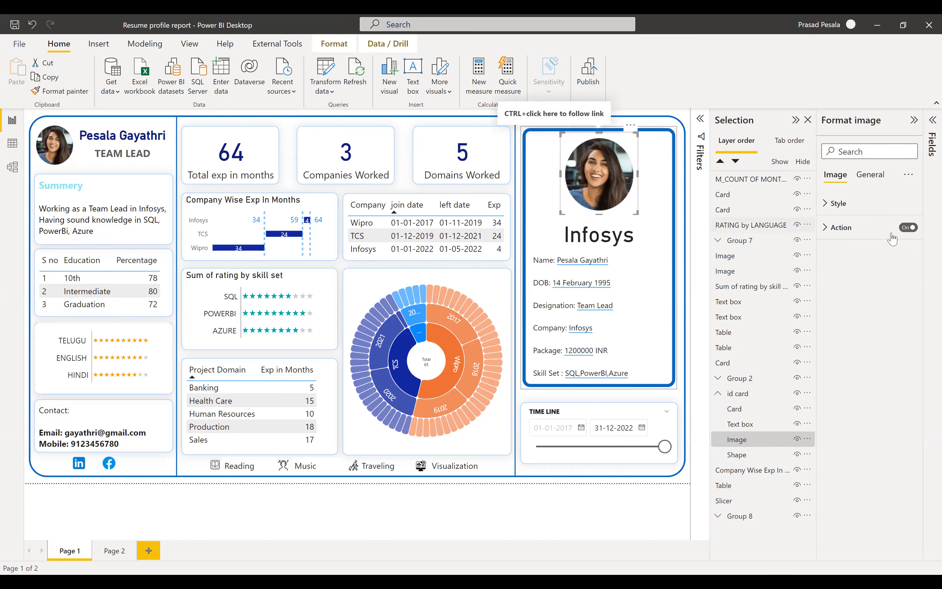
{"action": "left_click", "coordinate": [908, 230]}
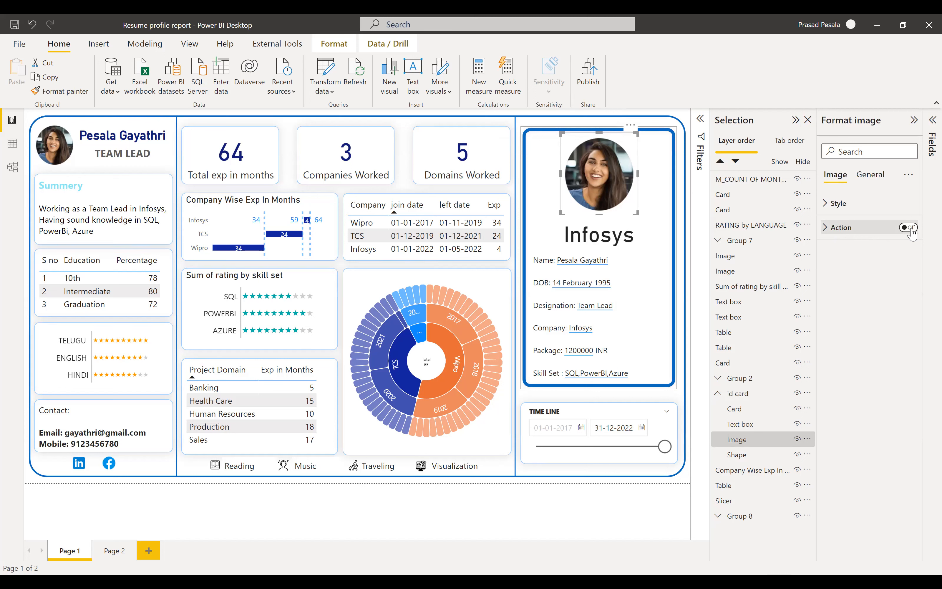
{"action": "left_click", "coordinate": [910, 229]}
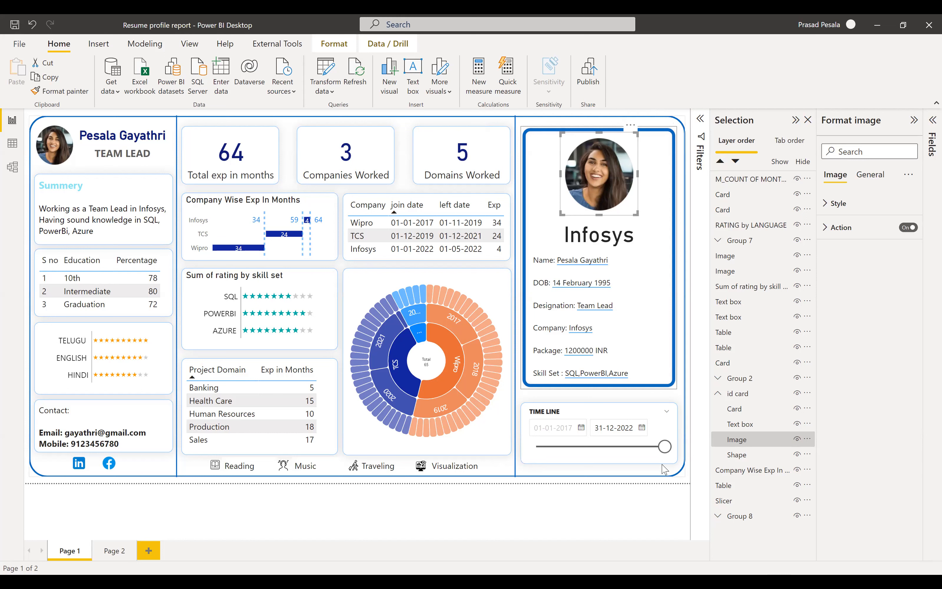
{"action": "left_click", "coordinate": [675, 484]}
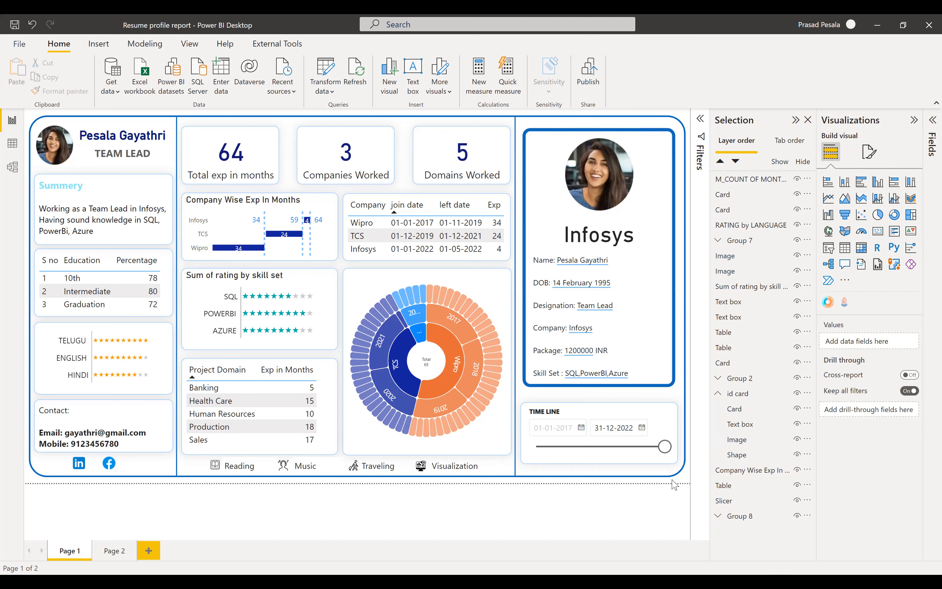
- Select the company name card inside the id card group, and examine the Exp table's monthly rows and Company column
{"action": "left_click", "coordinate": [639, 245]}
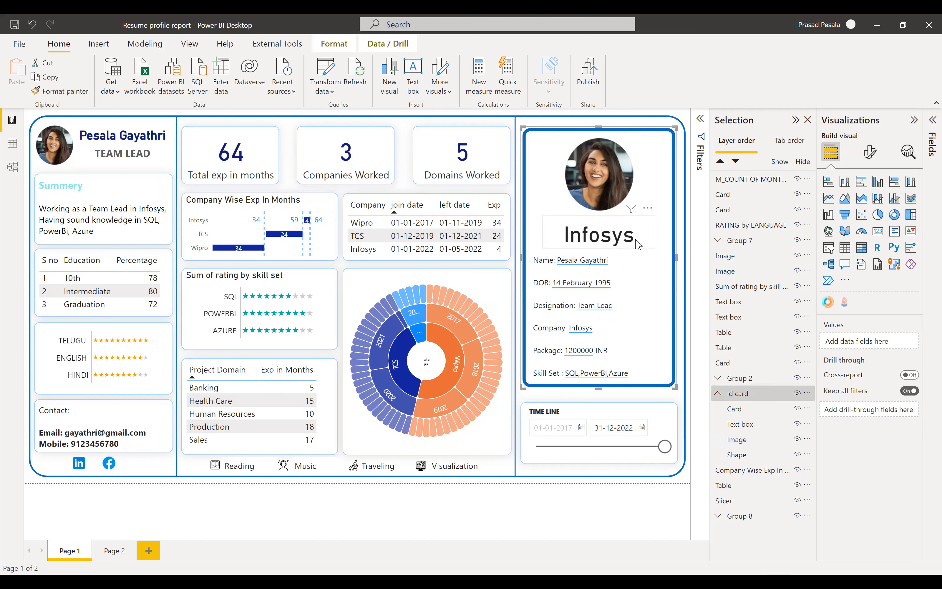
{"action": "left_click", "coordinate": [645, 239]}
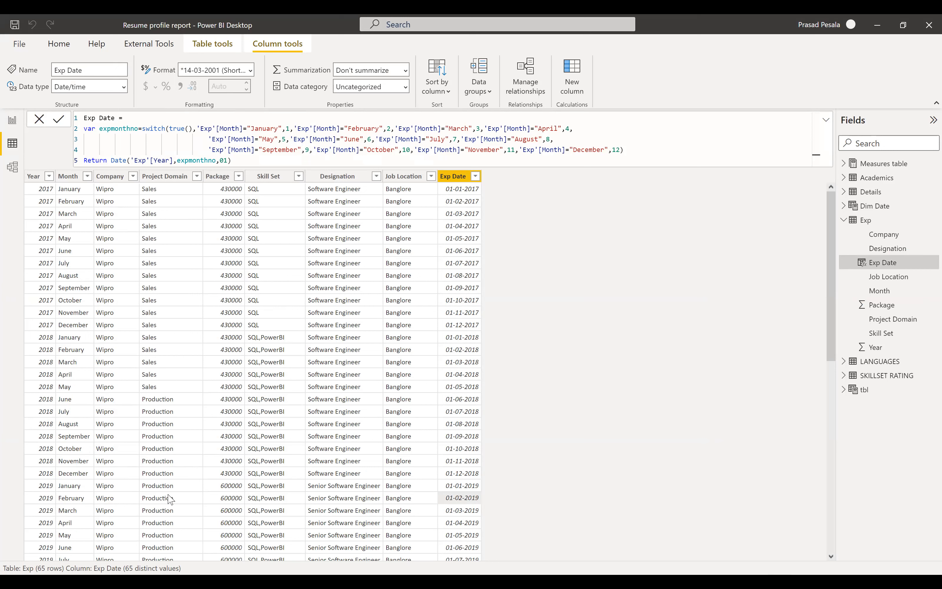
{"action": "scroll", "coordinate": [515, 441], "scroll_direction": "down", "scroll_amount": 11}
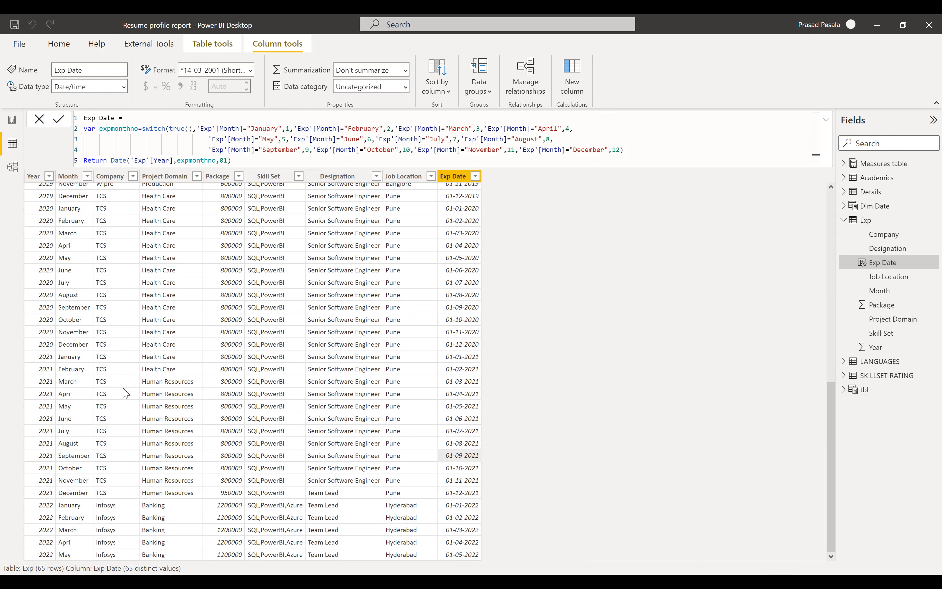
{"action": "scroll", "coordinate": [118, 337], "scroll_direction": "up", "scroll_amount": 10}
{"action": "scroll", "coordinate": [118, 338], "scroll_direction": "down", "scroll_amount": 11}
{"action": "left_click", "coordinate": [109, 459]}
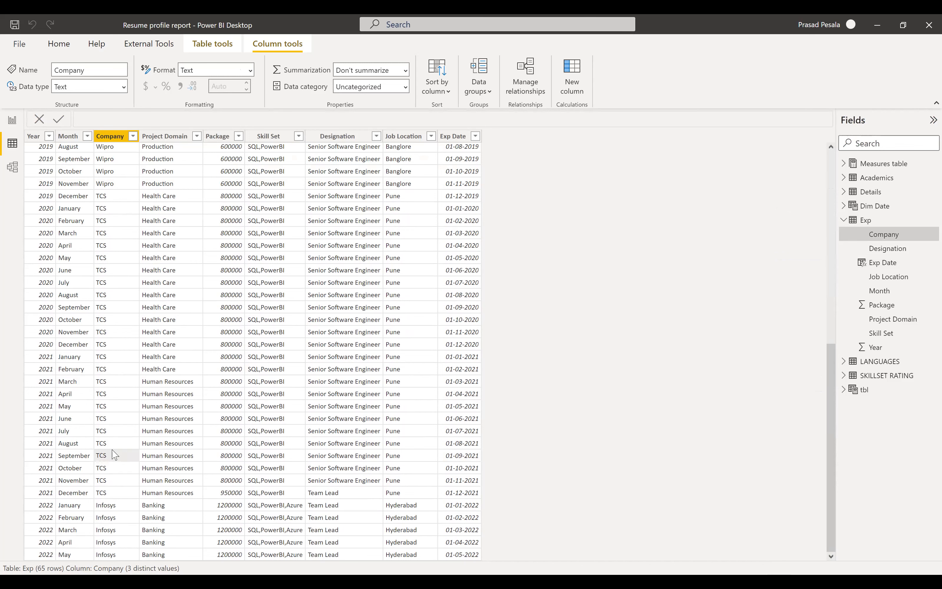
{"action": "left_click", "coordinate": [11, 124]}
- Select the id card's company name card and display the formula of its m_company measure
{"action": "left_click", "coordinate": [625, 246]}
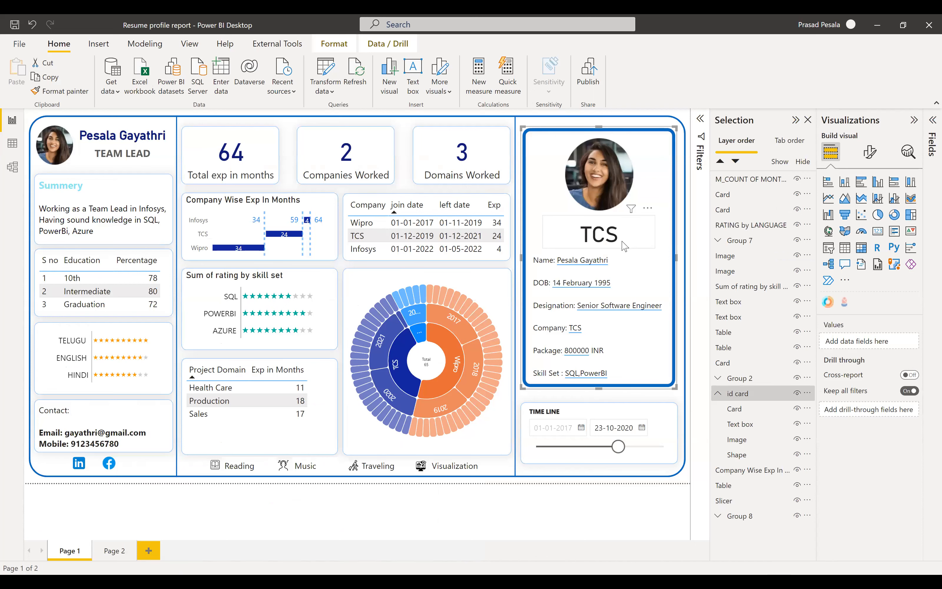
{"action": "left_click", "coordinate": [625, 246]}
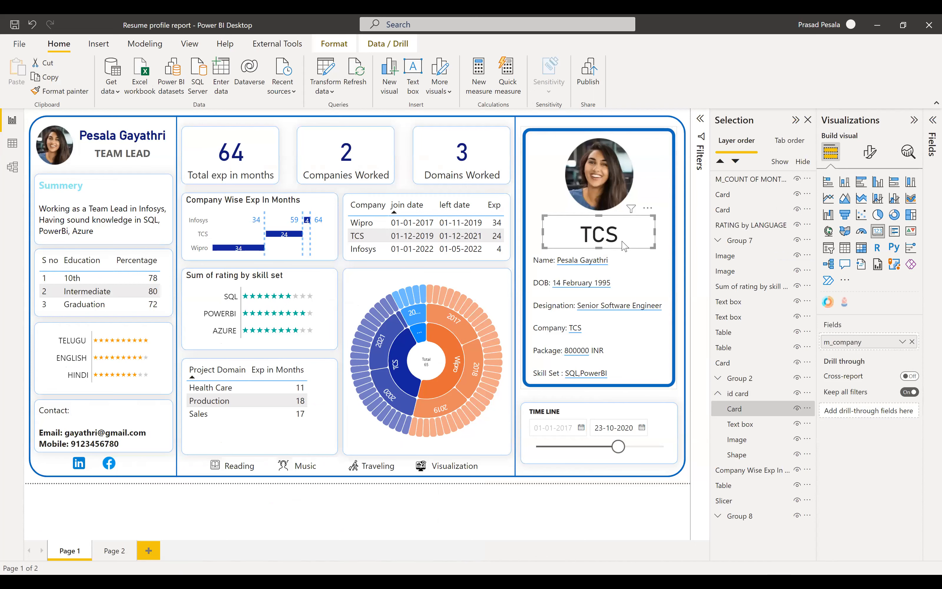
{"action": "left_click", "coordinate": [929, 124]}
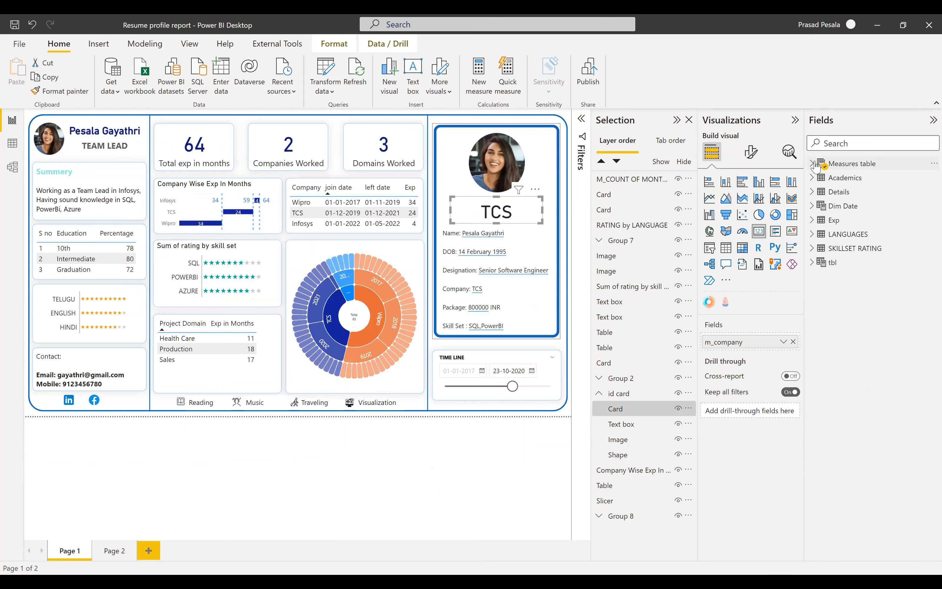
{"action": "left_click", "coordinate": [812, 164]}
{"action": "left_click", "coordinate": [868, 177]}
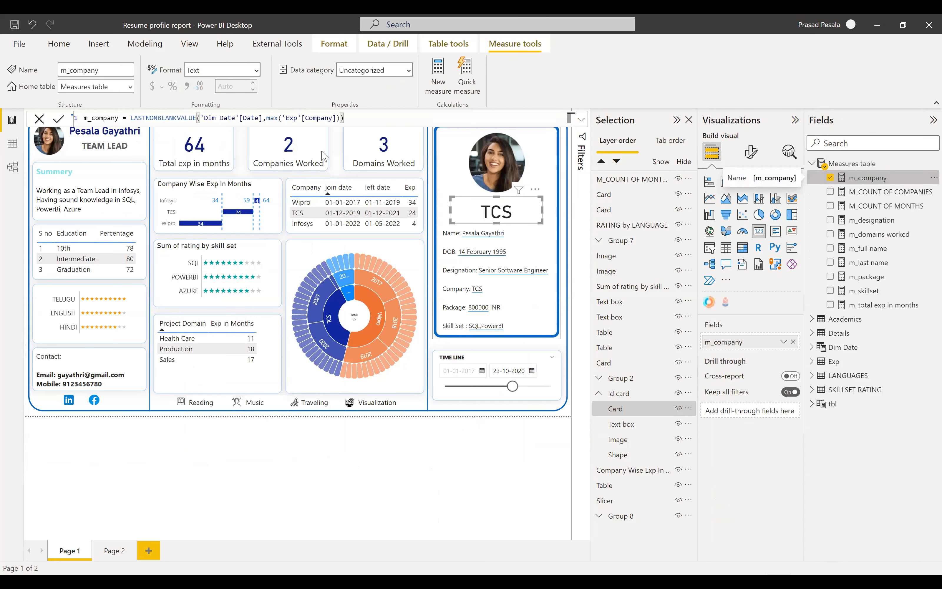
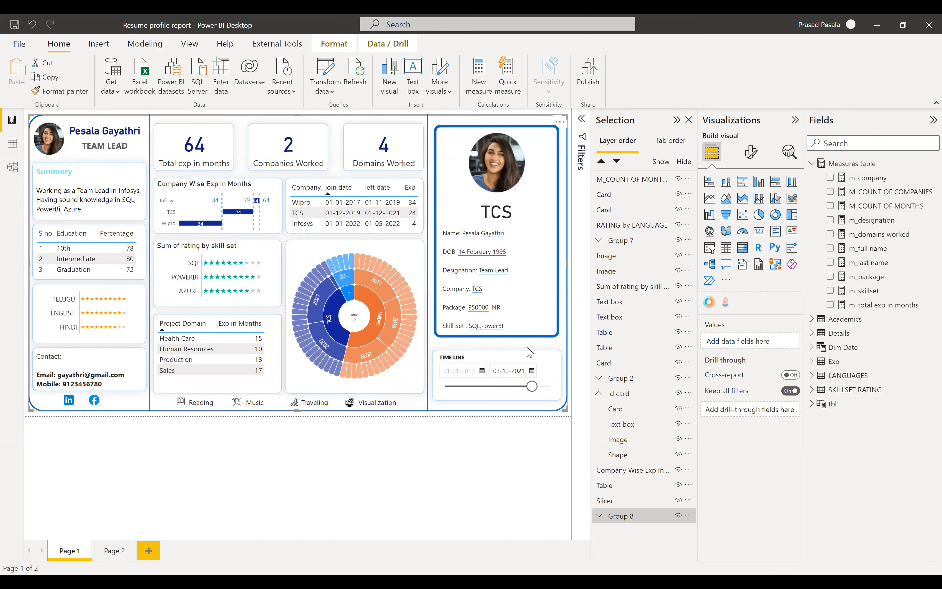
- Select the id card's details text box, and test the TIME LINE slicer with end date 05-04-2019
{"action": "left_click", "coordinate": [529, 262]}
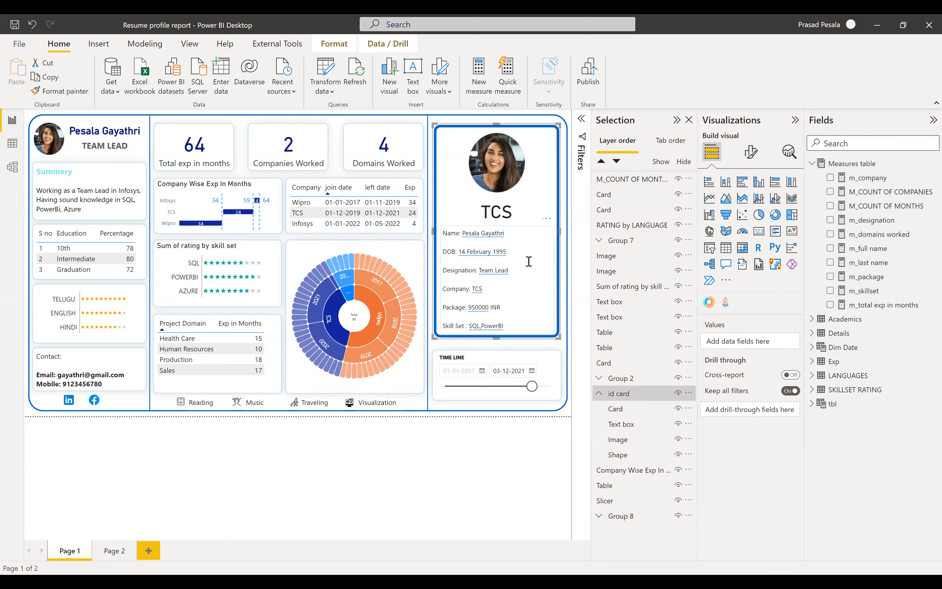
{"action": "left_click", "coordinate": [527, 229]}
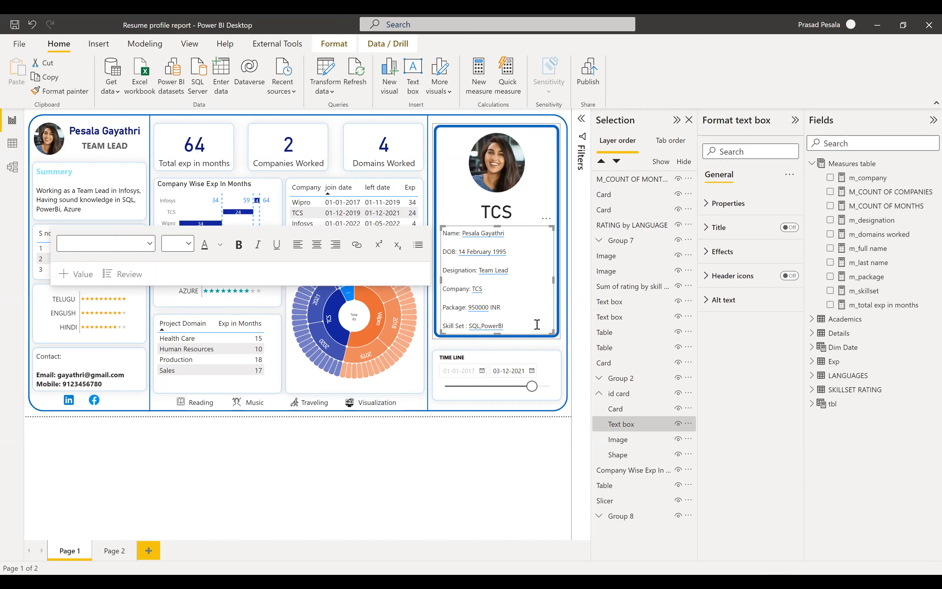
{"action": "left_click_drag", "start_coordinate": [532, 387], "coordinate": [485, 387]}
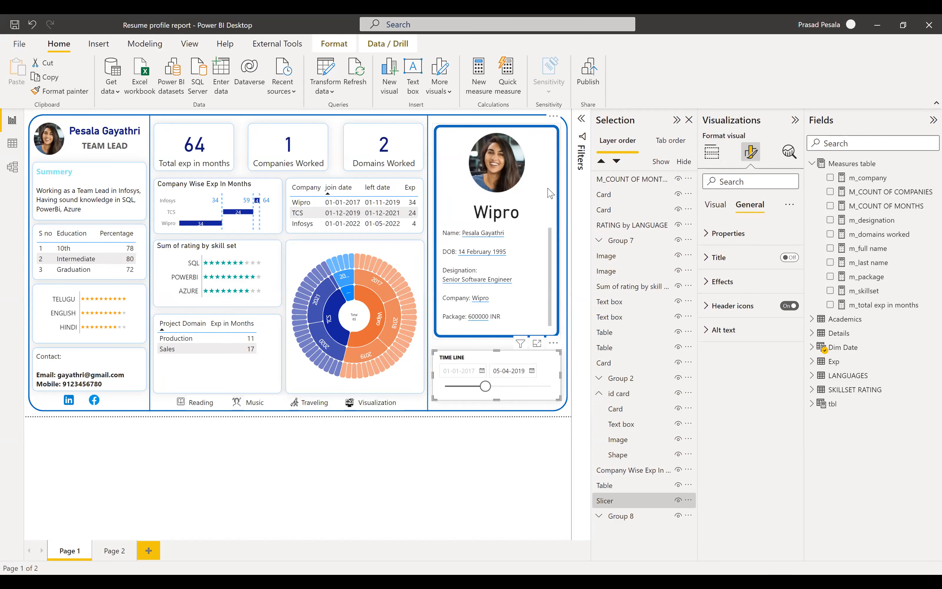
- Extend the id card's details text box slightly upward, and set the TIME LINE slicer's end date to 22-10-2020
{"action": "left_click", "coordinate": [531, 317]}
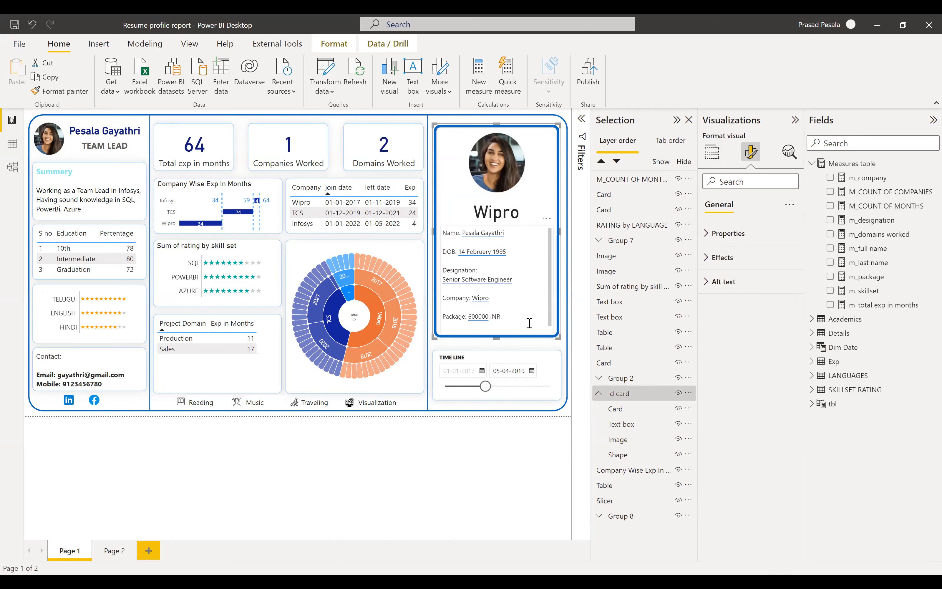
{"action": "left_click", "coordinate": [502, 312]}
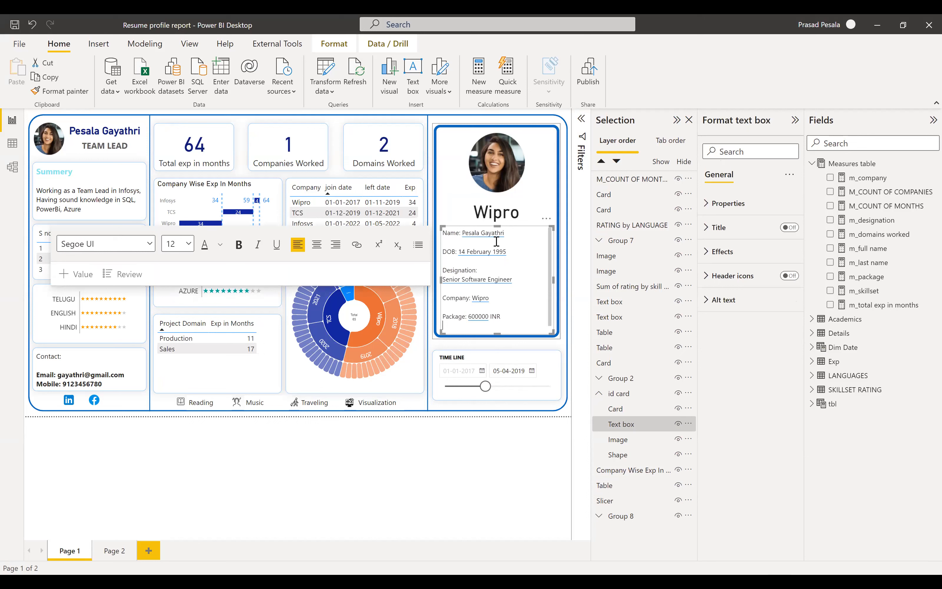
{"action": "left_click_drag", "start_coordinate": [498, 227], "coordinate": [497, 220]}
{"action": "left_click", "coordinate": [542, 198]}
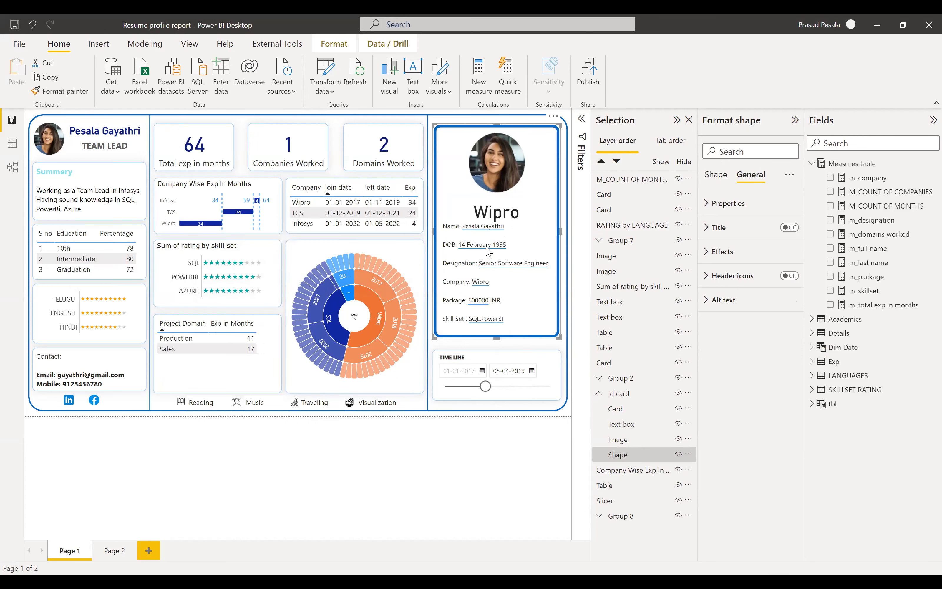
{"action": "left_click_drag", "start_coordinate": [486, 387], "coordinate": [514, 394]}
{"action": "left_click", "coordinate": [513, 395]}
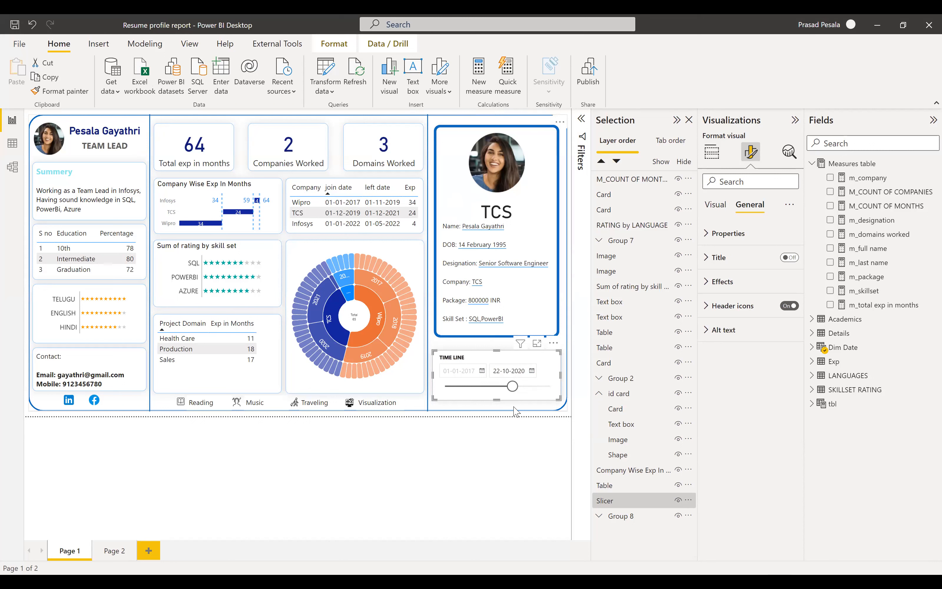
- Open the dynamic value definition behind the Name line of the id card's text box
{"action": "left_click", "coordinate": [536, 229]}
{"action": "left_click", "coordinate": [538, 230]}
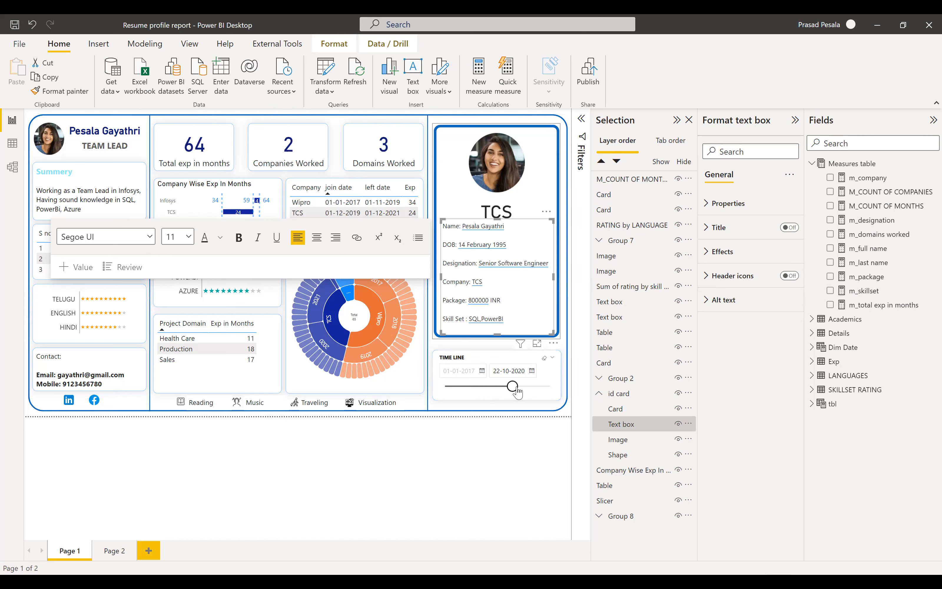
{"action": "left_click", "coordinate": [534, 236]}
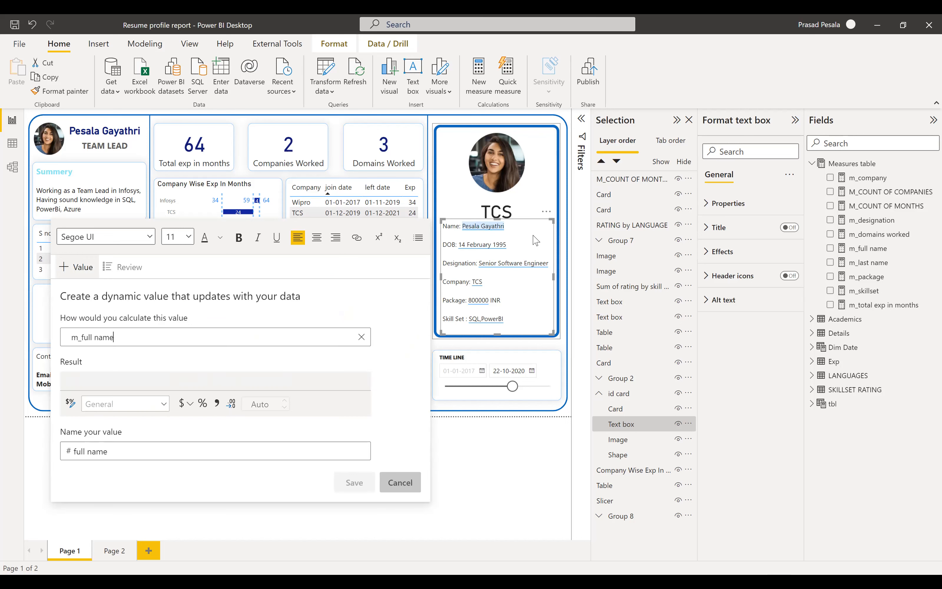
{"action": "left_click", "coordinate": [121, 338]}
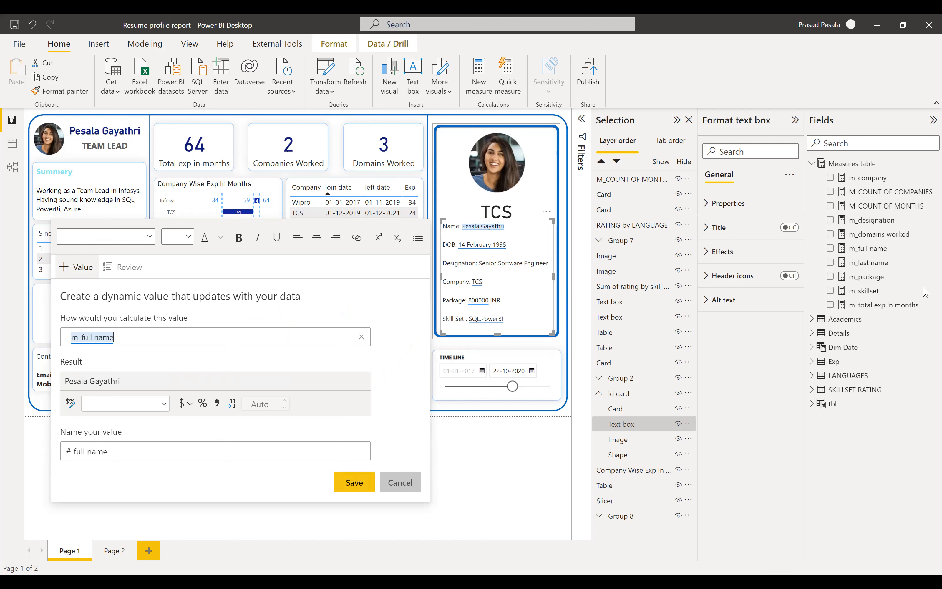
- Display the m_full name measure's formula and highlight its SELECTEDVALUE parts for First Name and Last name
{"action": "left_click", "coordinate": [867, 249]}
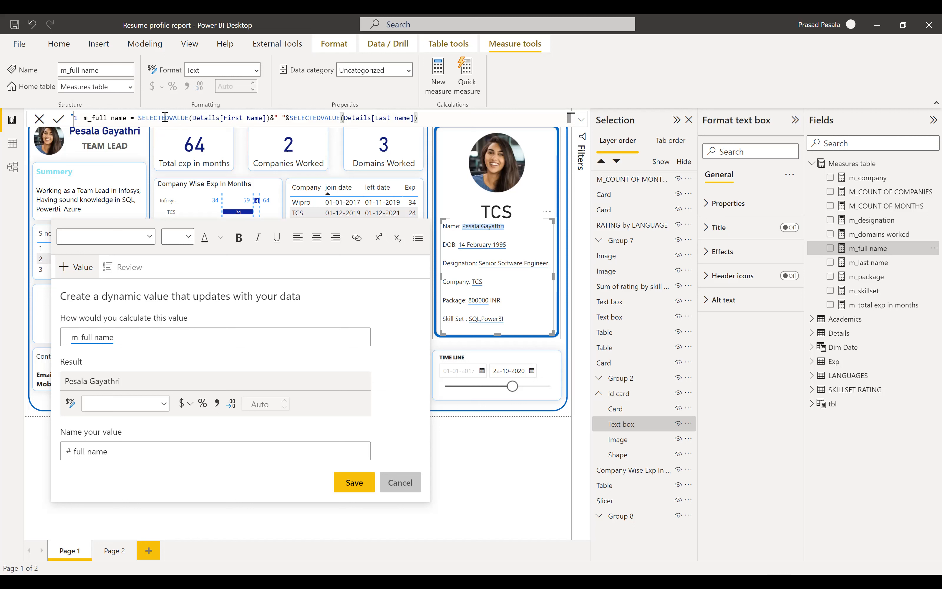
{"action": "left_click", "coordinate": [279, 119]}
{"action": "left_click_drag", "start_coordinate": [275, 118], "coordinate": [142, 118]}
{"action": "left_click", "coordinate": [270, 118]}
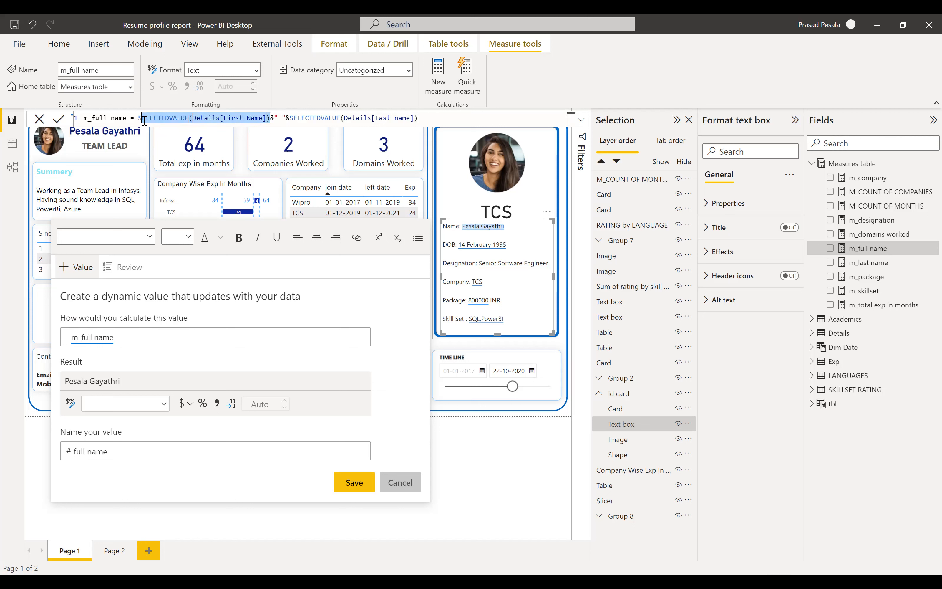
{"action": "left_click_drag", "start_coordinate": [290, 118], "coordinate": [419, 118]}
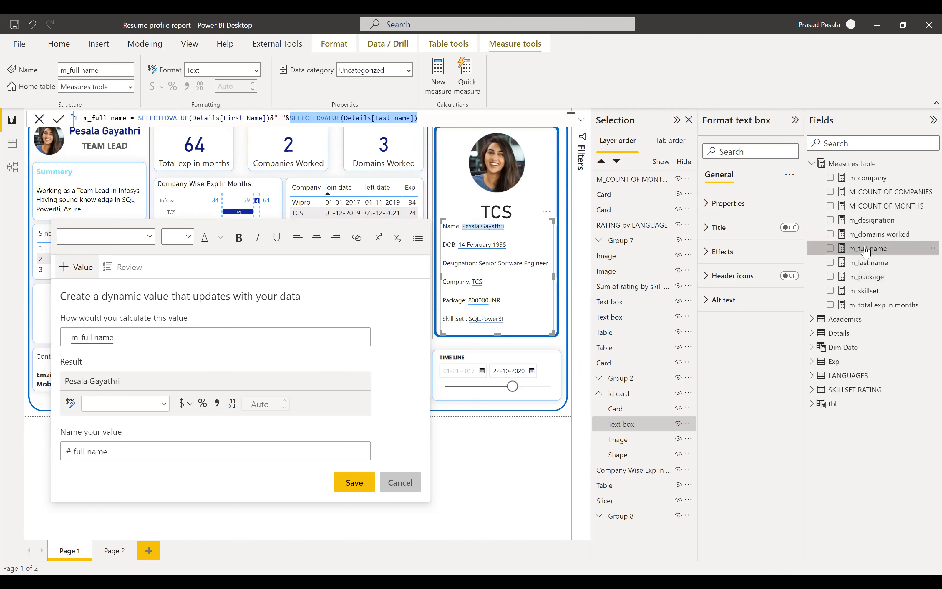
- Inspect the DOB, Designation and Company dynamic values, and display the formulas of m_designation and m_company
{"action": "left_click", "coordinate": [489, 246]}
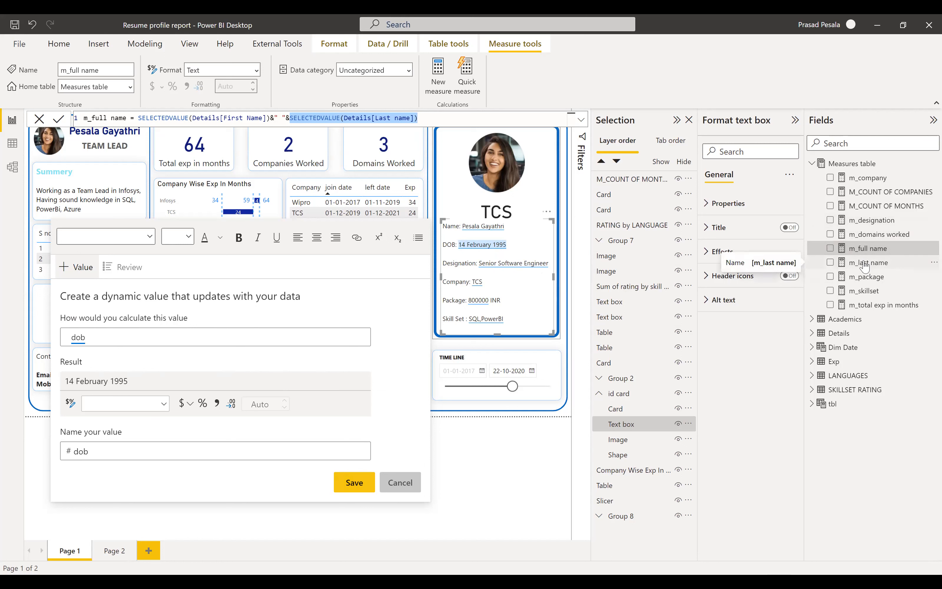
{"action": "left_click", "coordinate": [507, 265]}
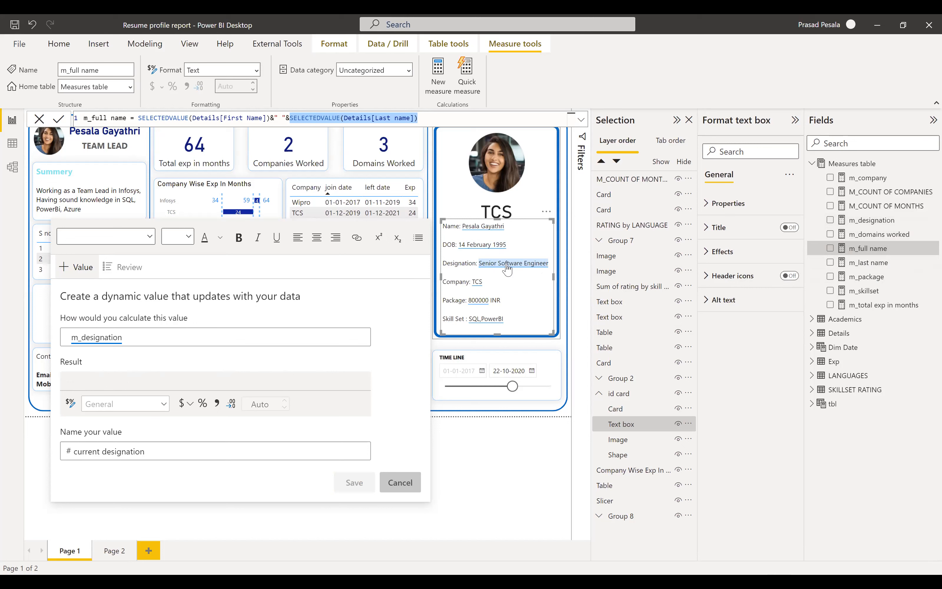
{"action": "left_click", "coordinate": [876, 225]}
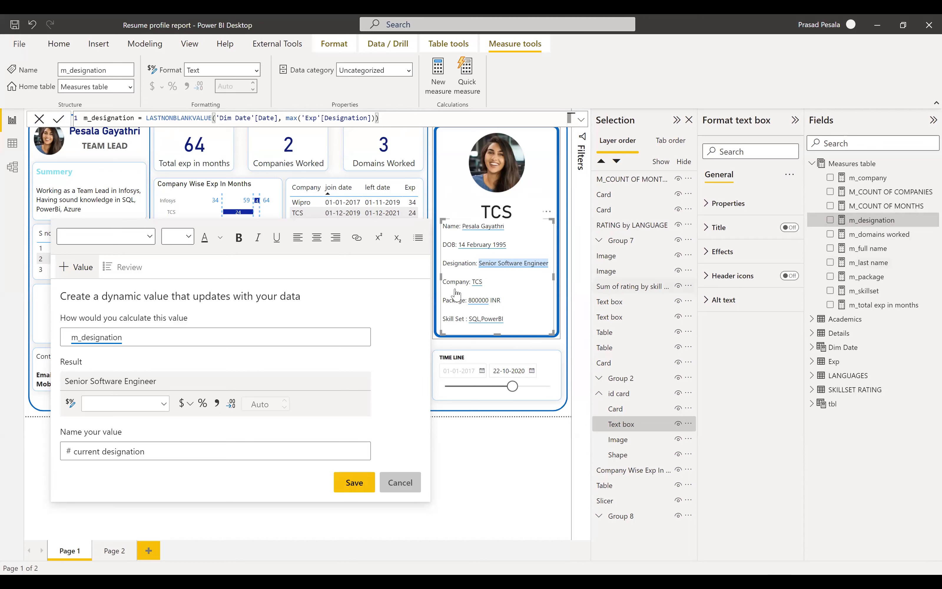
{"action": "left_click", "coordinate": [478, 283]}
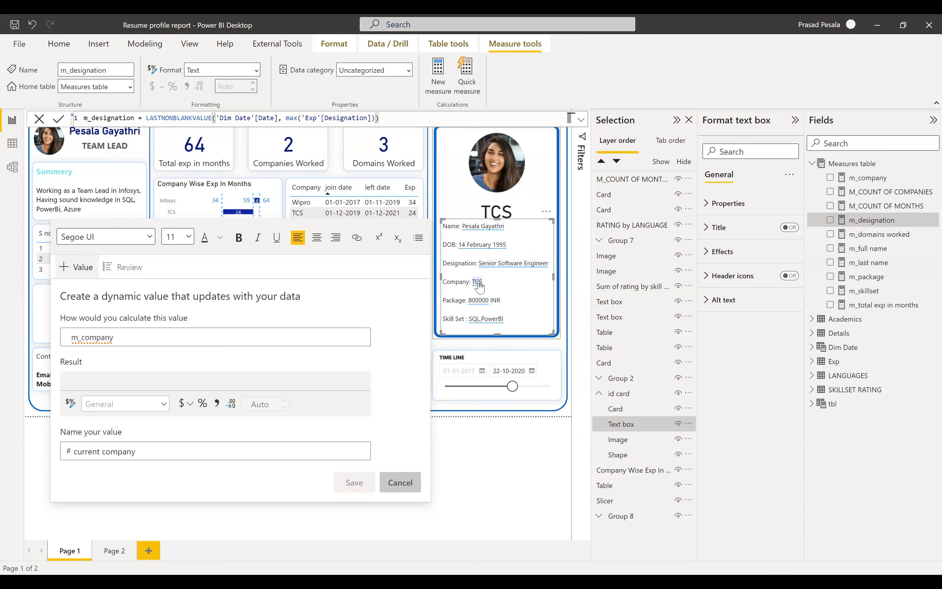
{"action": "left_click", "coordinate": [874, 179]}
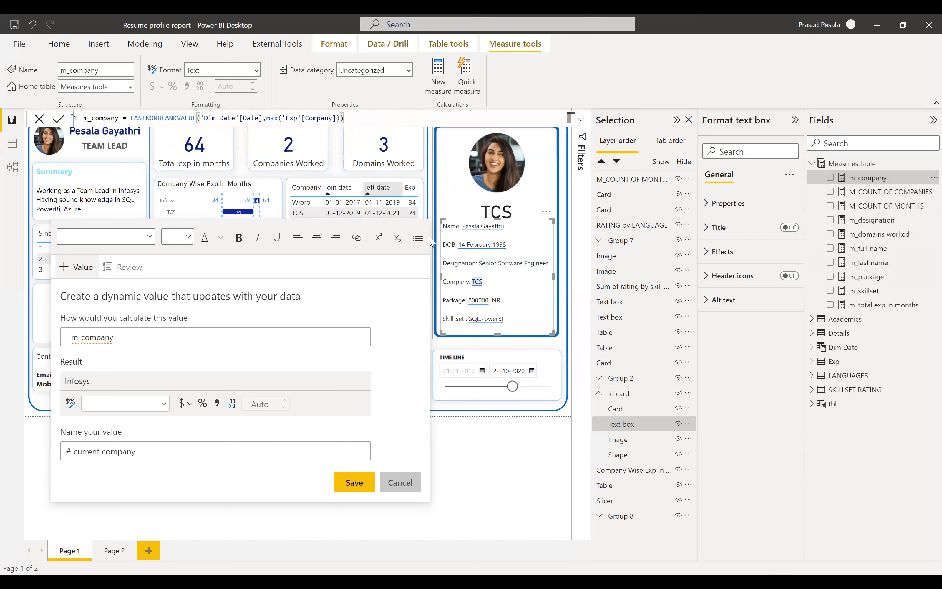
- Compare the dynamic value definitions behind the Package and Company lines of the id card's text box
{"action": "left_click", "coordinate": [480, 304]}
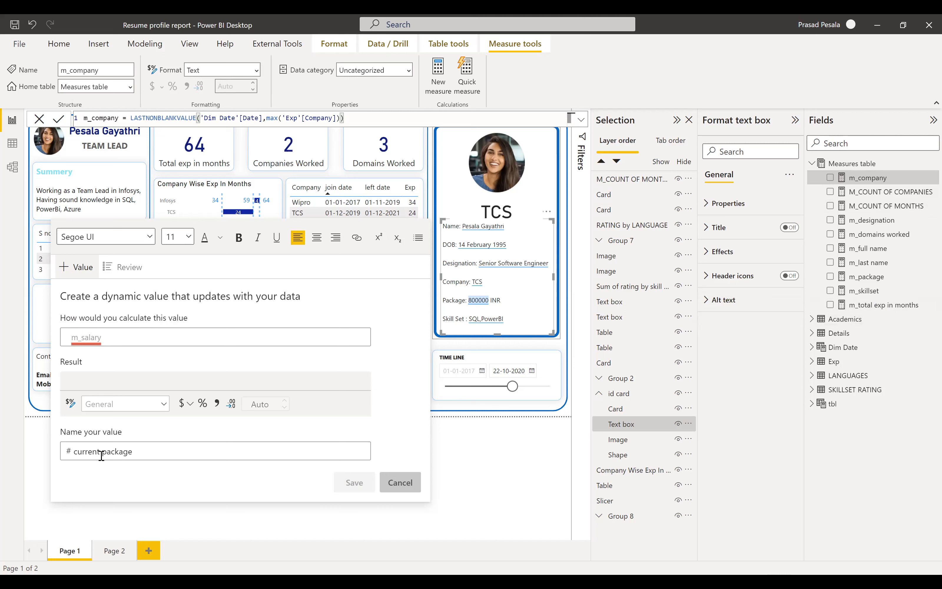
{"action": "left_click", "coordinate": [478, 283]}
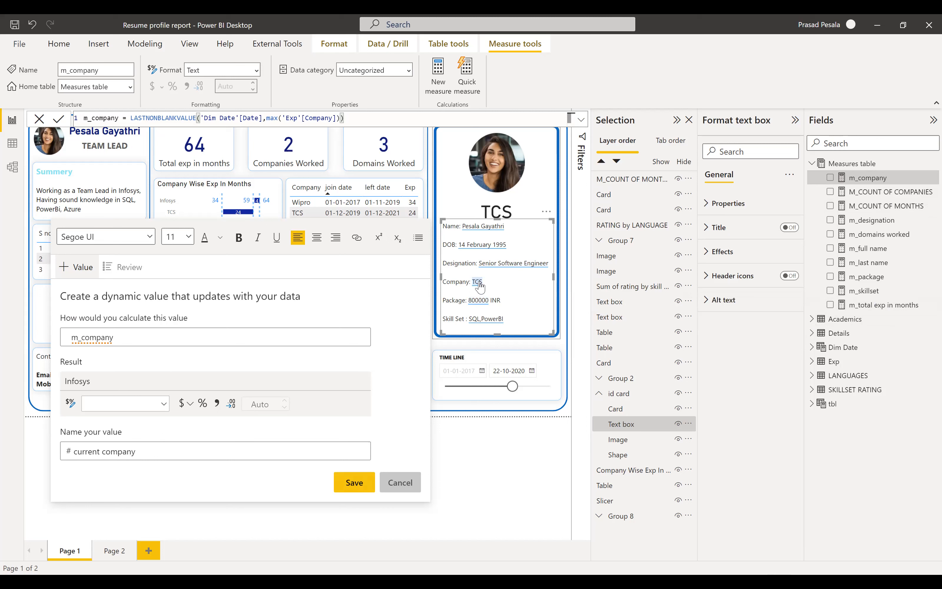
{"action": "left_click", "coordinate": [477, 301]}
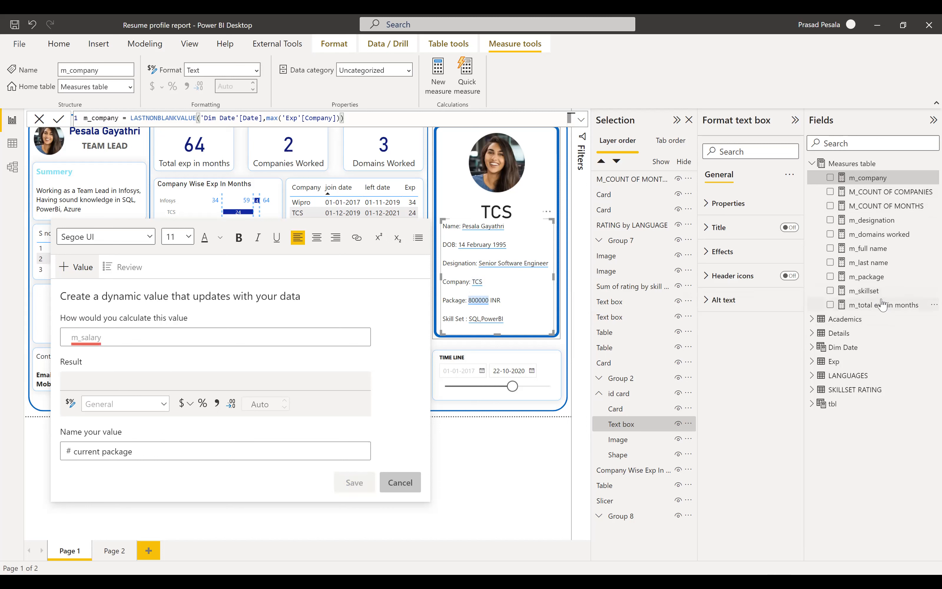
- Look for the Package line's measure in the Academics table and by searching the fields for "m_sa", and clear the search
{"action": "left_click", "coordinate": [812, 318]}
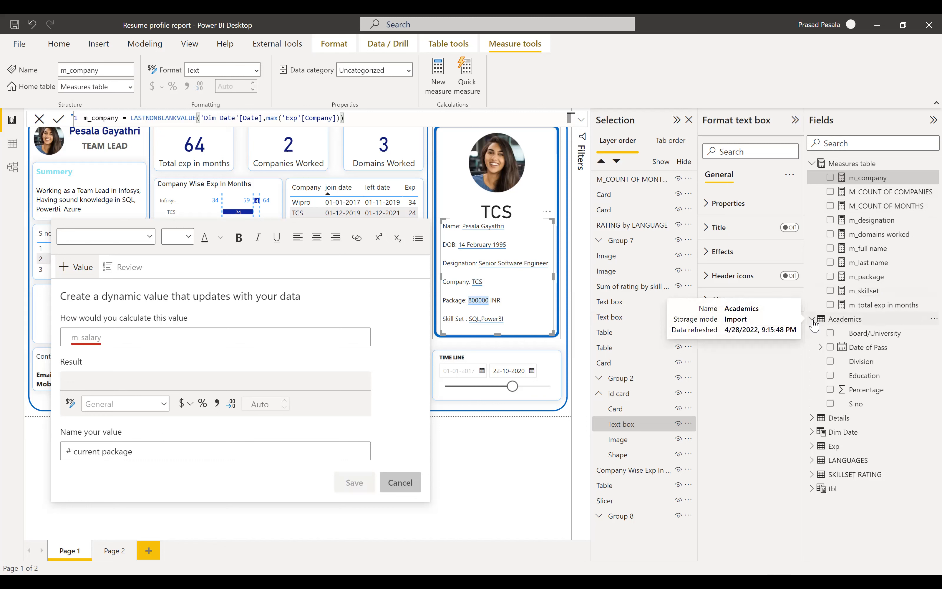
{"action": "left_click", "coordinate": [812, 320]}
{"action": "left_click", "coordinate": [845, 144]}
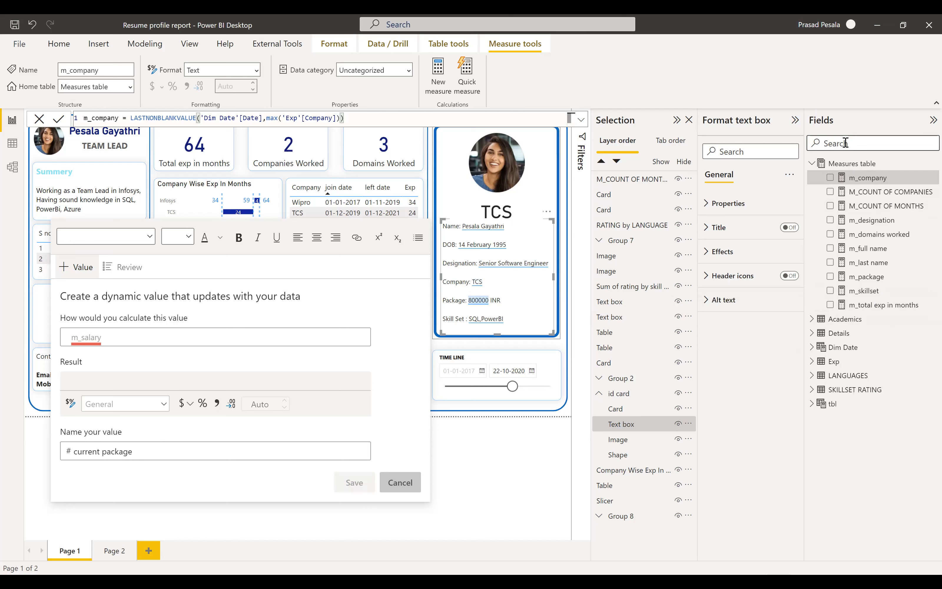
{"action": "type", "text": "m_"}
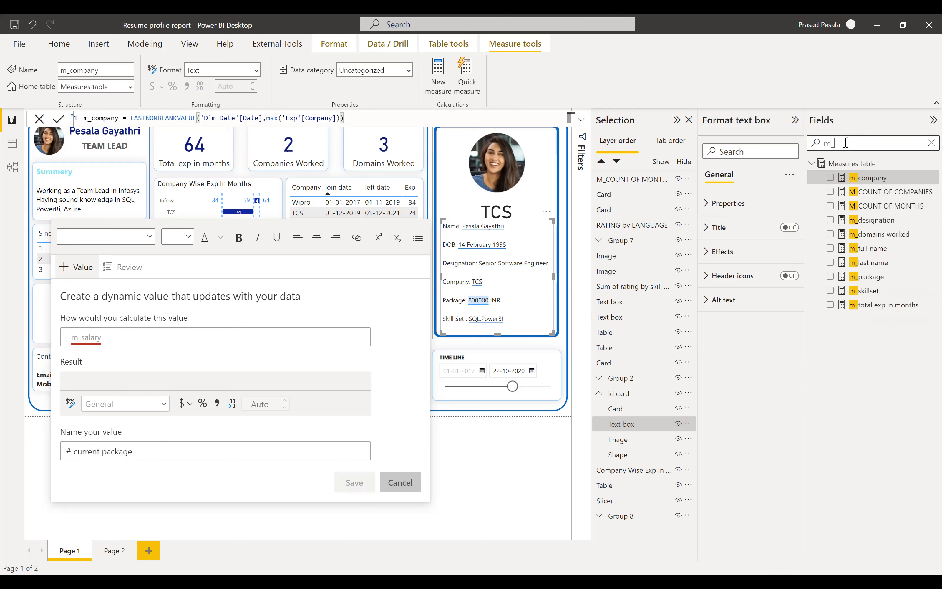
{"action": "type", "text": "sa"}
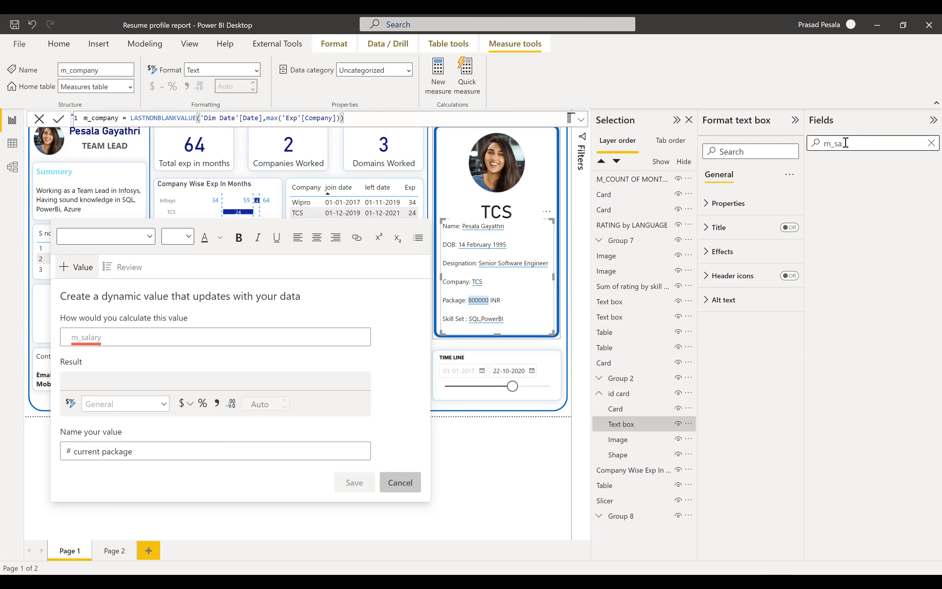
{"action": "key", "text": "BackSpace"}
{"action": "key", "text": "BackSpace"}
{"action": "key", "text": "BackSpace"}
{"action": "key", "text": "BackSpace"}
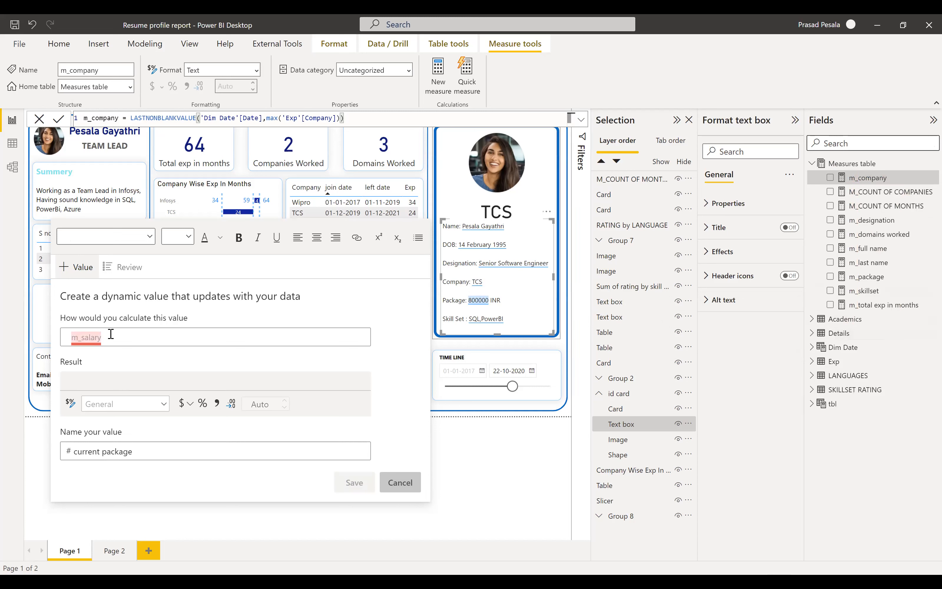
- Inspect the Skill Set and Package dynamic values, display the formulas of m_skillset and m_package, and deselect the text box
{"action": "left_click", "coordinate": [482, 322]}
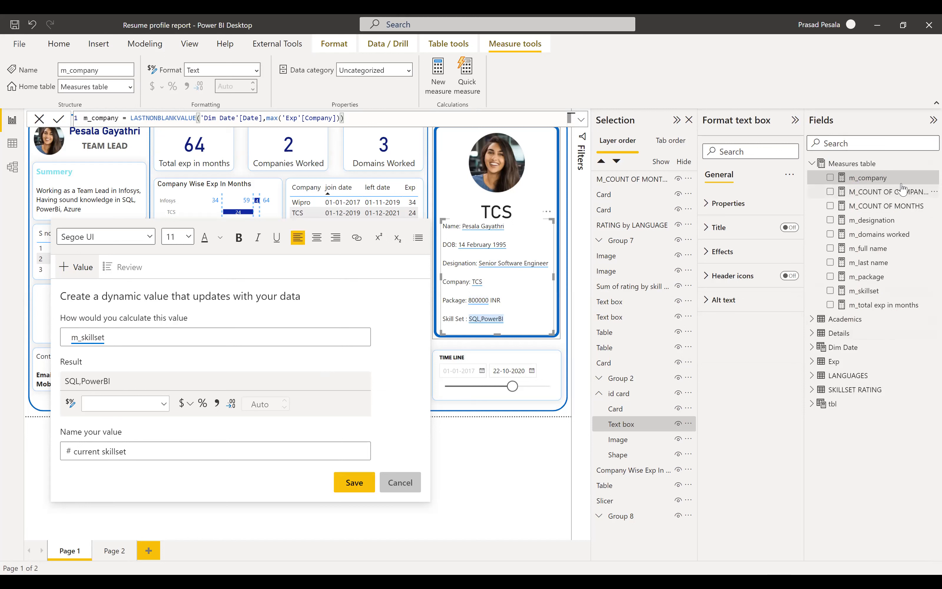
{"action": "left_click", "coordinate": [866, 292]}
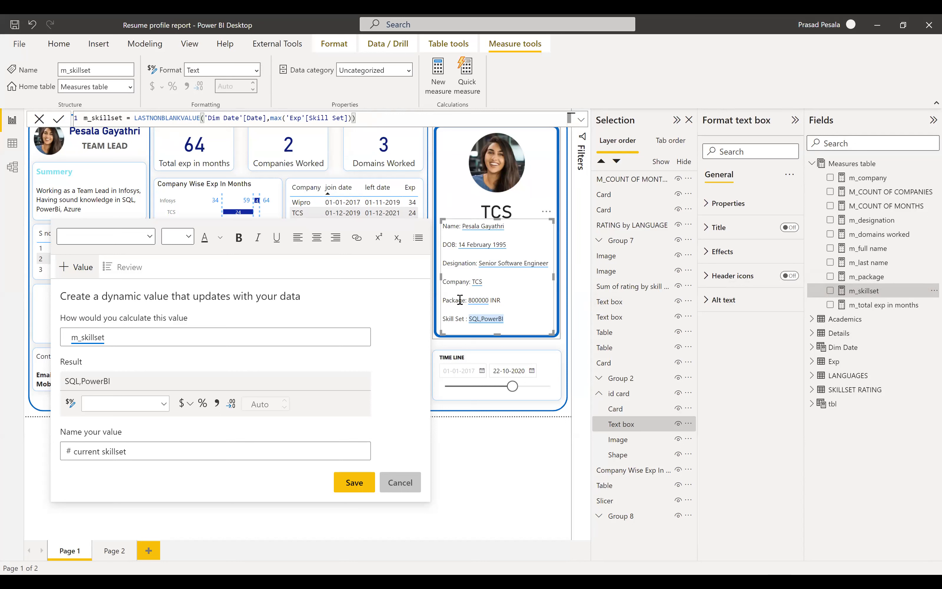
{"action": "left_click", "coordinate": [477, 302]}
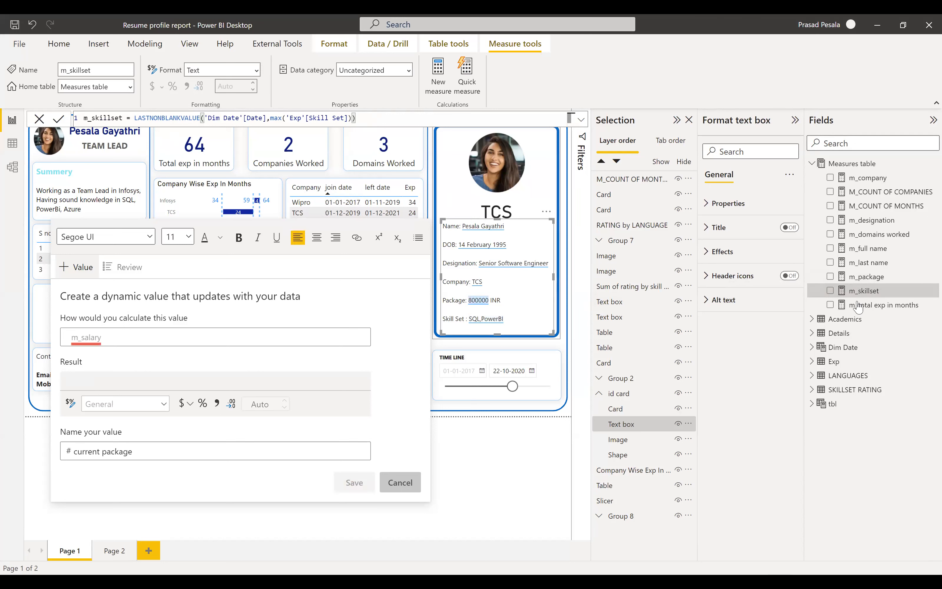
{"action": "left_click", "coordinate": [863, 277]}
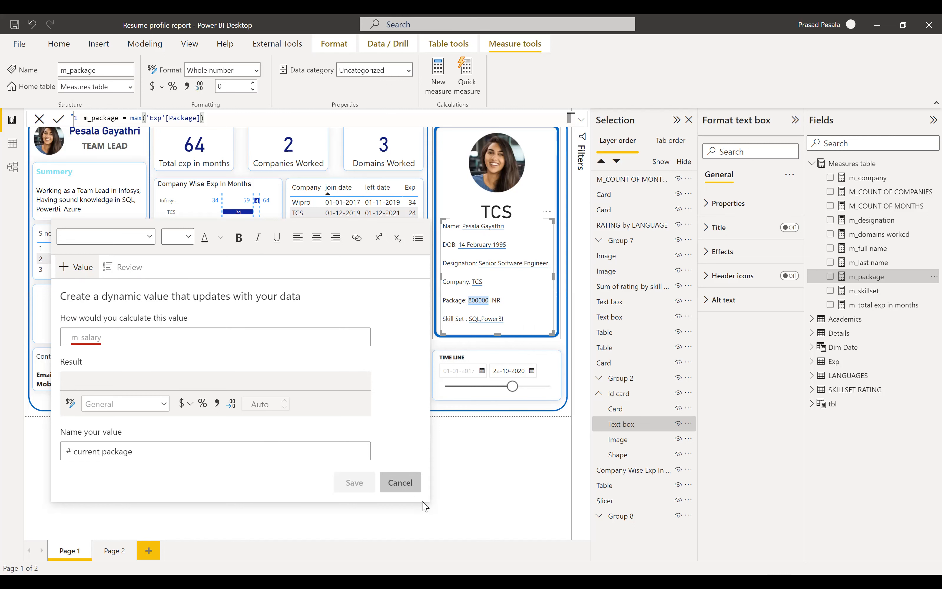
{"action": "left_click", "coordinate": [552, 417]}
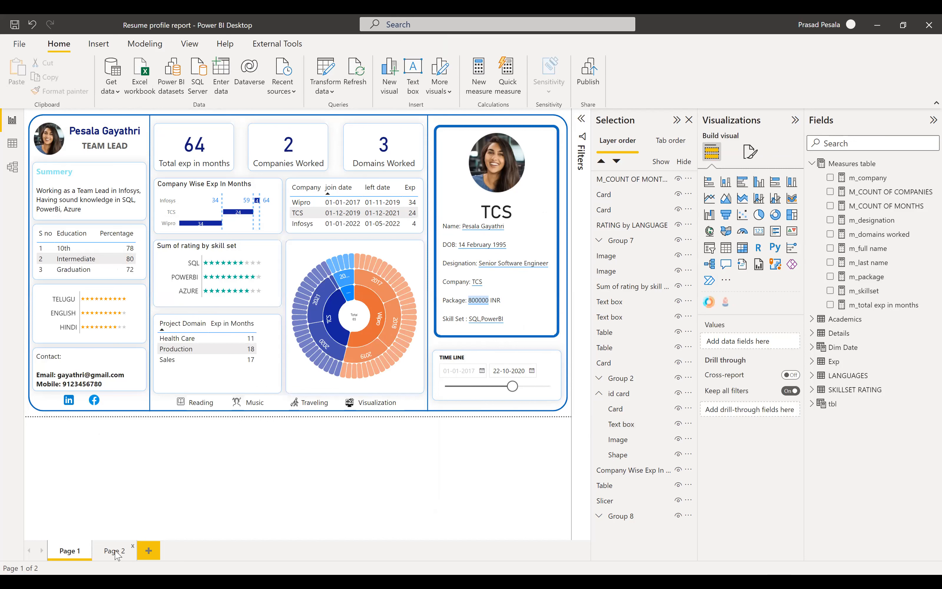
- Add a text box on Page 2, enlarge it to a large square, and enter the label "name:"
{"action": "left_click", "coordinate": [118, 549]}
{"action": "left_click", "coordinate": [412, 88]}
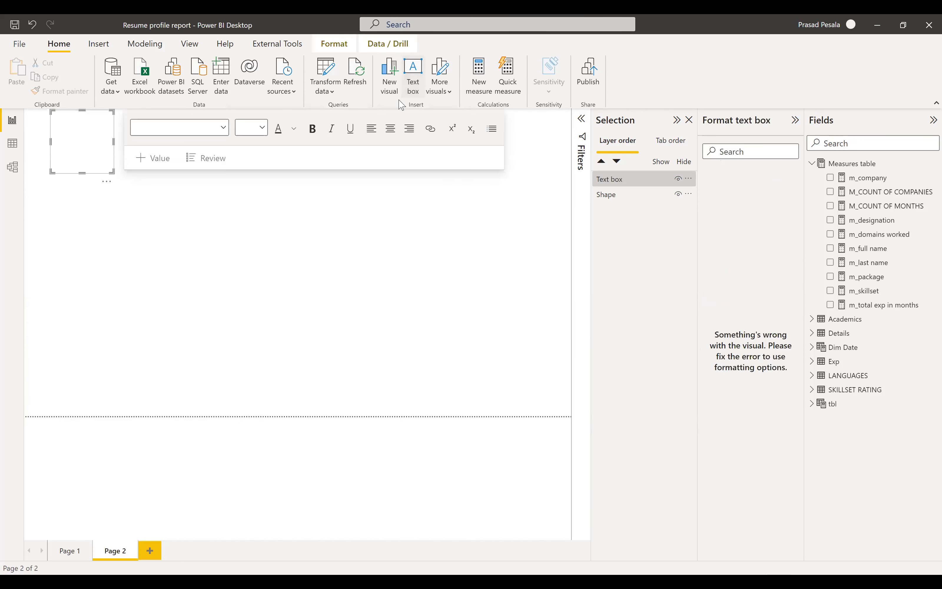
{"action": "left_click_drag", "start_coordinate": [113, 171], "coordinate": [278, 340]}
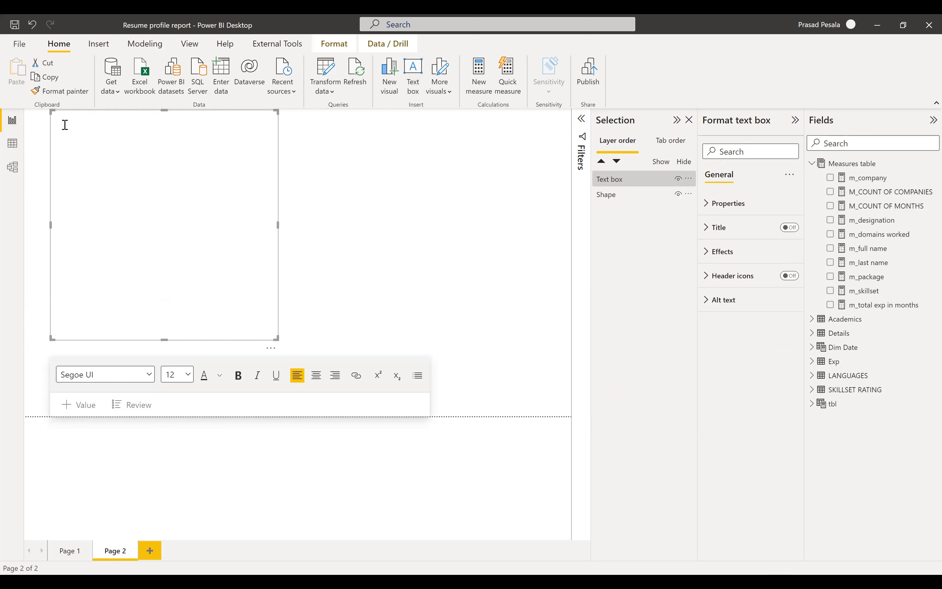
{"action": "type", "text": "name:"}
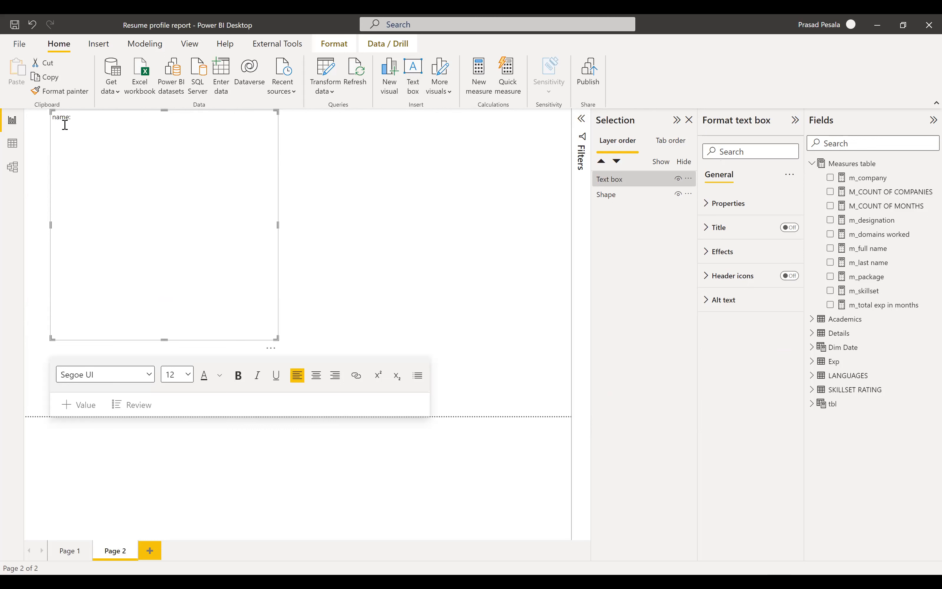
- Try a dynamic value after the "name:" label that is calculated as "sum(package"
{"action": "left_click", "coordinate": [77, 407]}
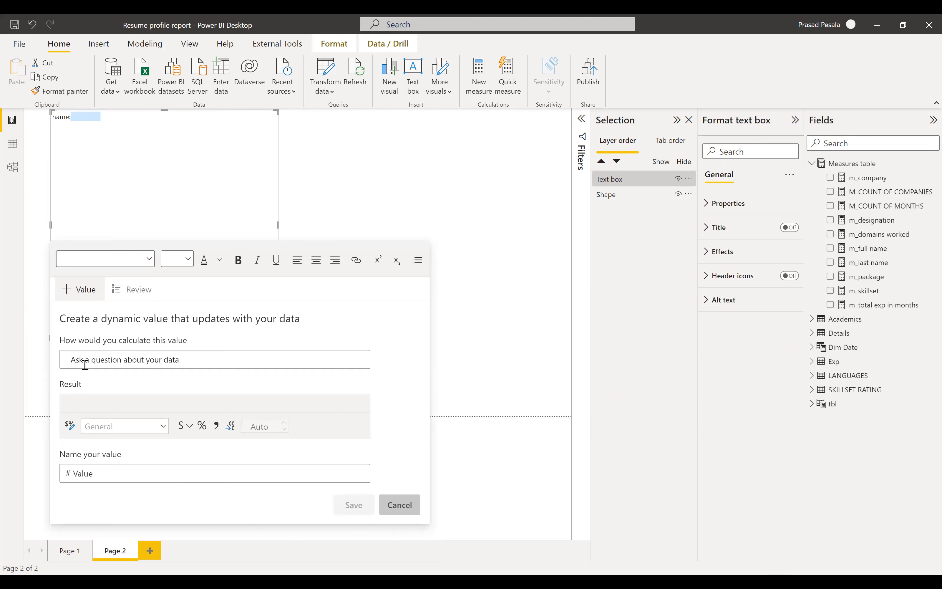
{"action": "type", "text": "su"}
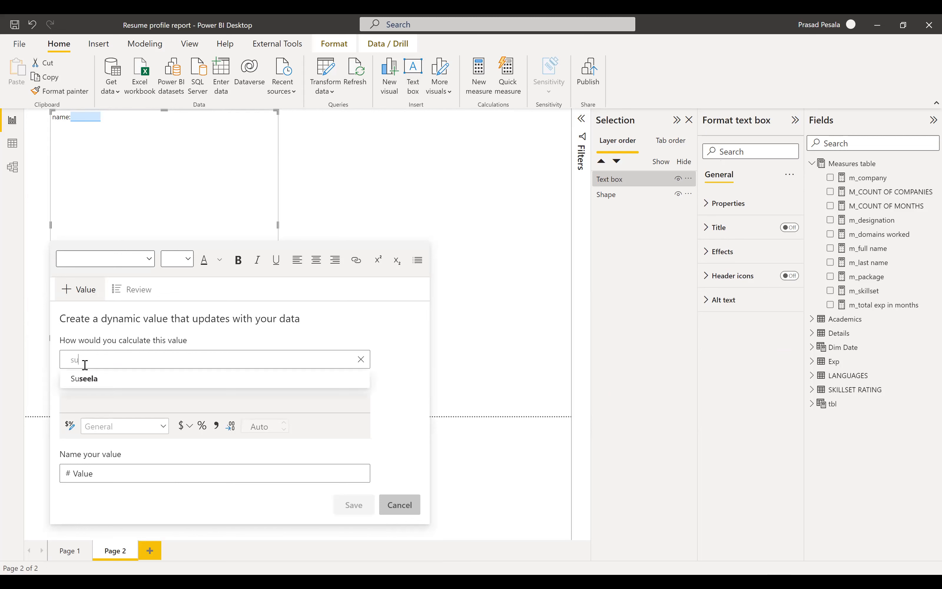
{"action": "type", "text": "m(sa"}
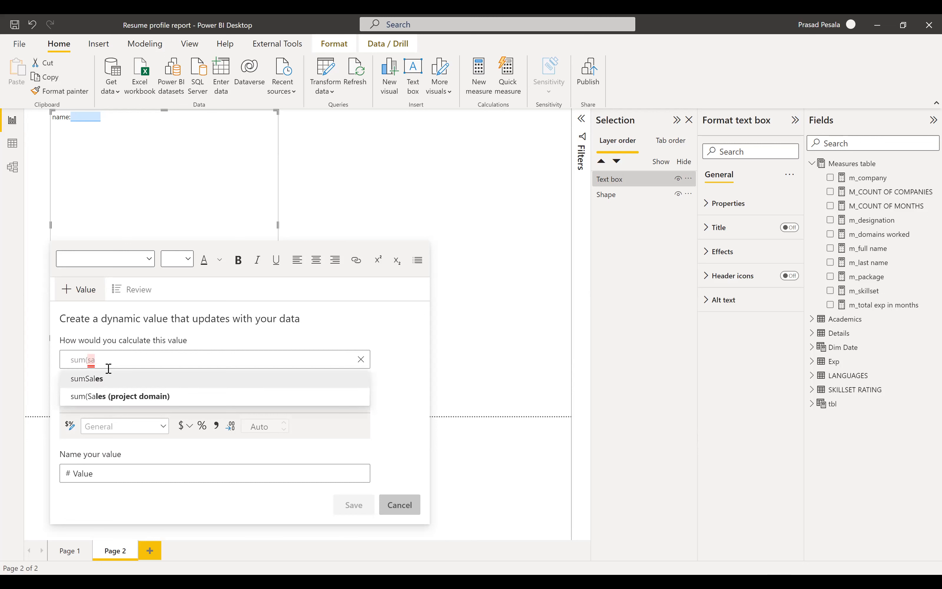
{"action": "type", "text": "la"}
{"action": "key", "text": "BackSpace"}
{"action": "key", "text": "BackSpace"}
{"action": "key", "text": "BackSpace"}
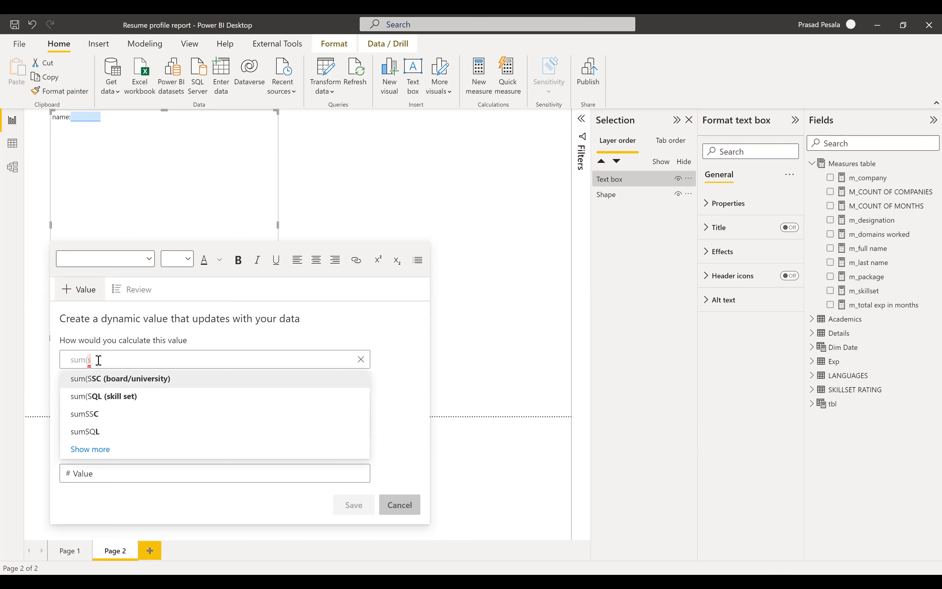
{"action": "key", "text": "BackSpace"}
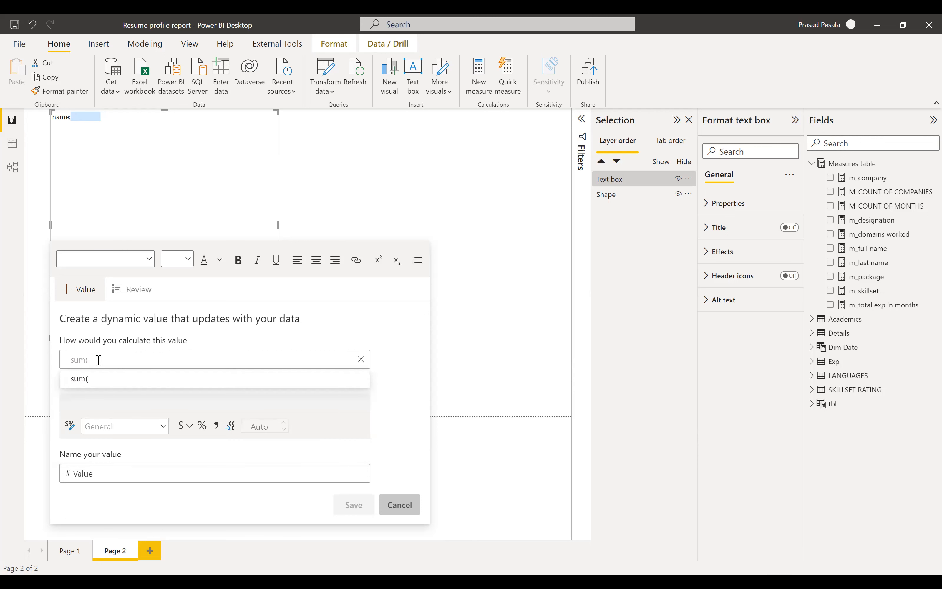
{"action": "type", "text": "pa"}
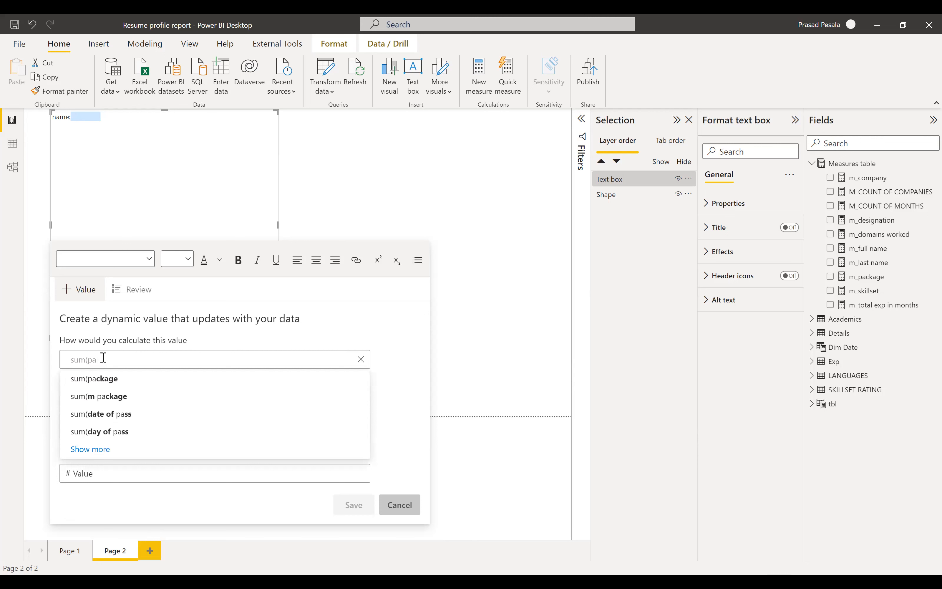
{"action": "left_click", "coordinate": [130, 375]}
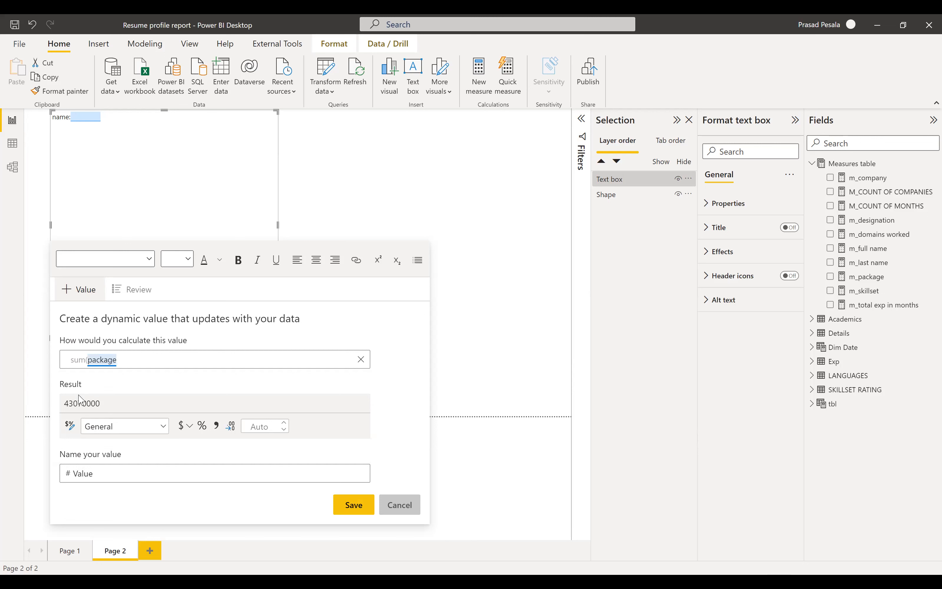
- Try rewording the value's calculation as "sum package" without the bracket, and clear the calculation
{"action": "left_click", "coordinate": [99, 366]}
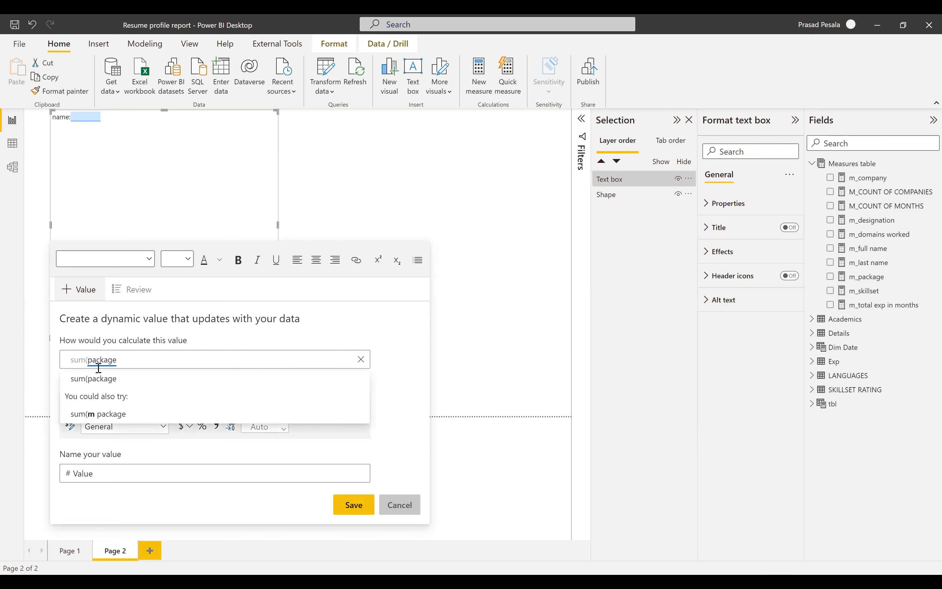
{"action": "key", "text": "BackSpace"}
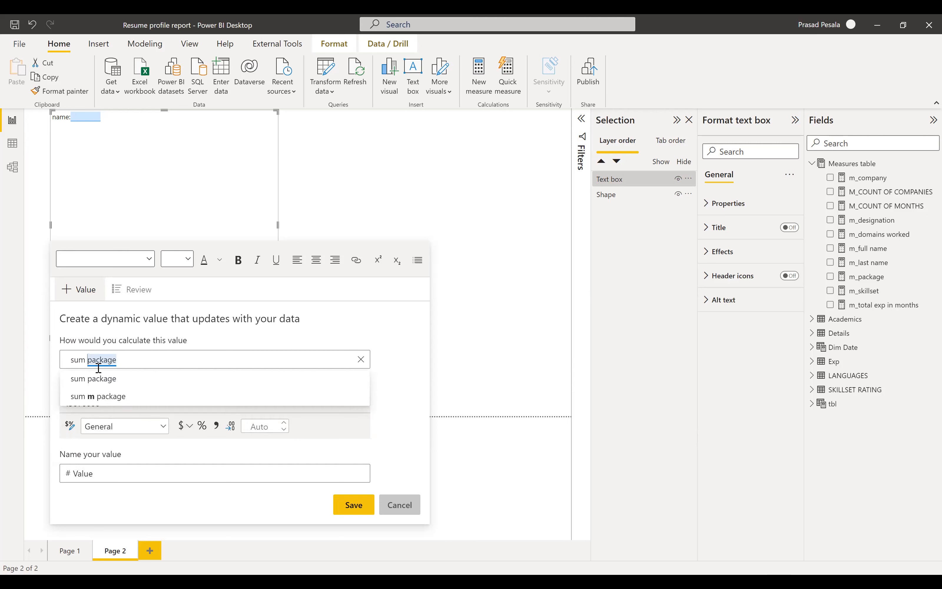
{"action": "left_click", "coordinate": [99, 379]}
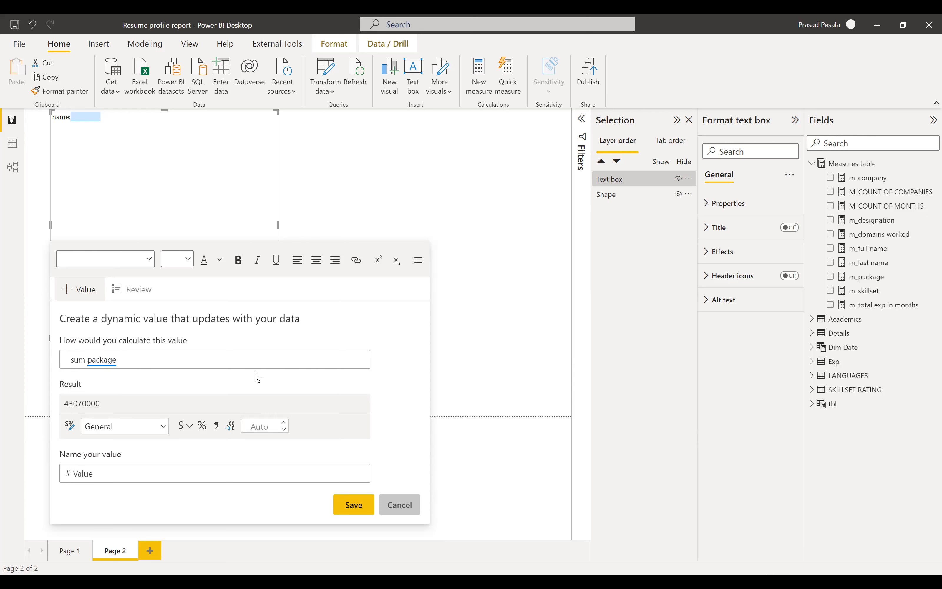
{"action": "left_click", "coordinate": [63, 361]}
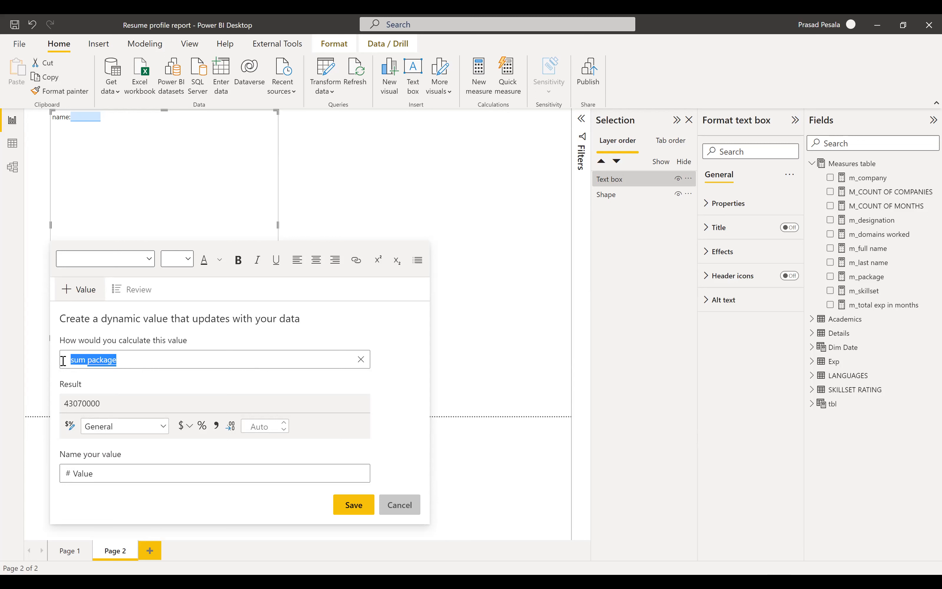
{"action": "key", "text": "BackSpace"}
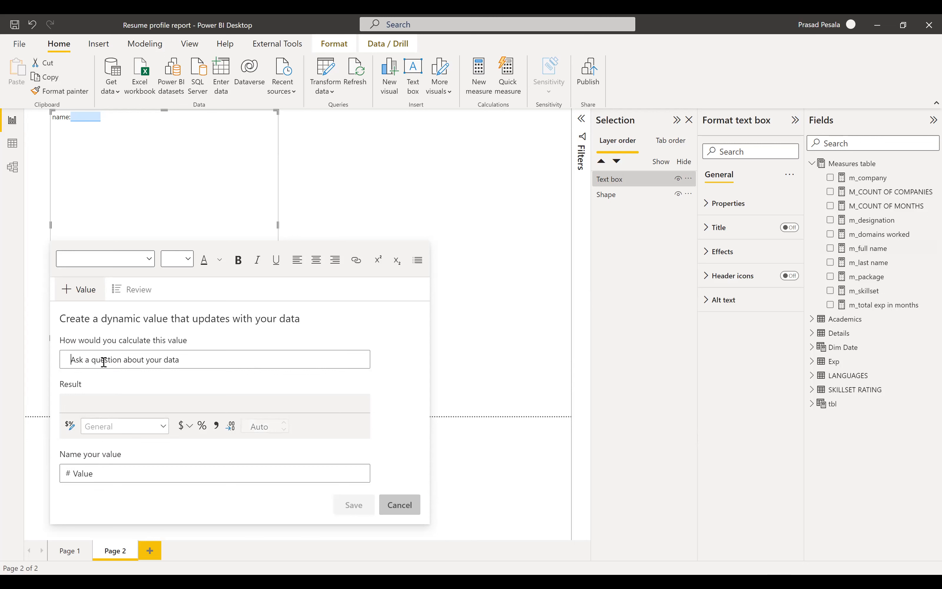
- Try calculating the dynamic value from m_full name, and open the review of the text box's values
{"action": "type", "text": "m_fu"}
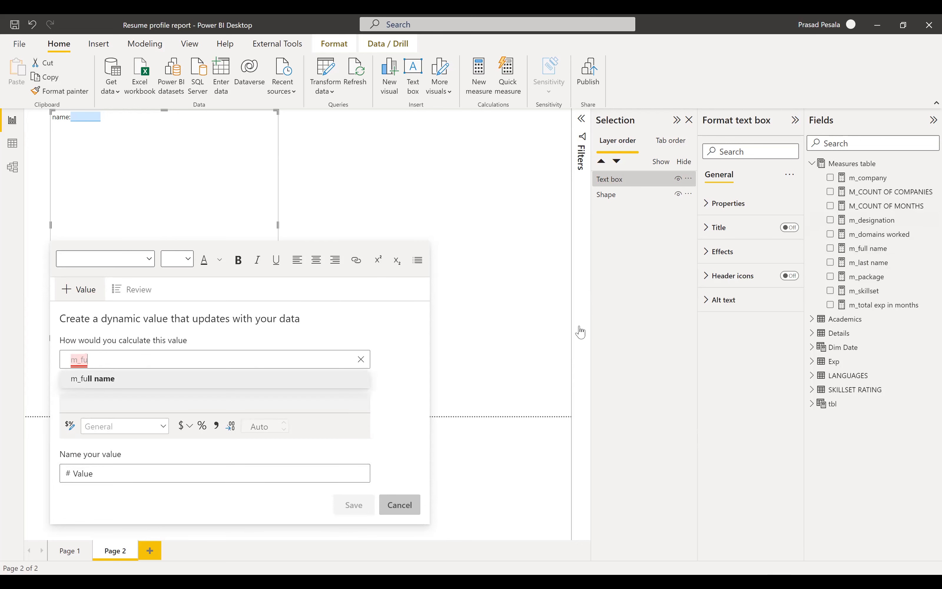
{"action": "left_click", "coordinate": [98, 385]}
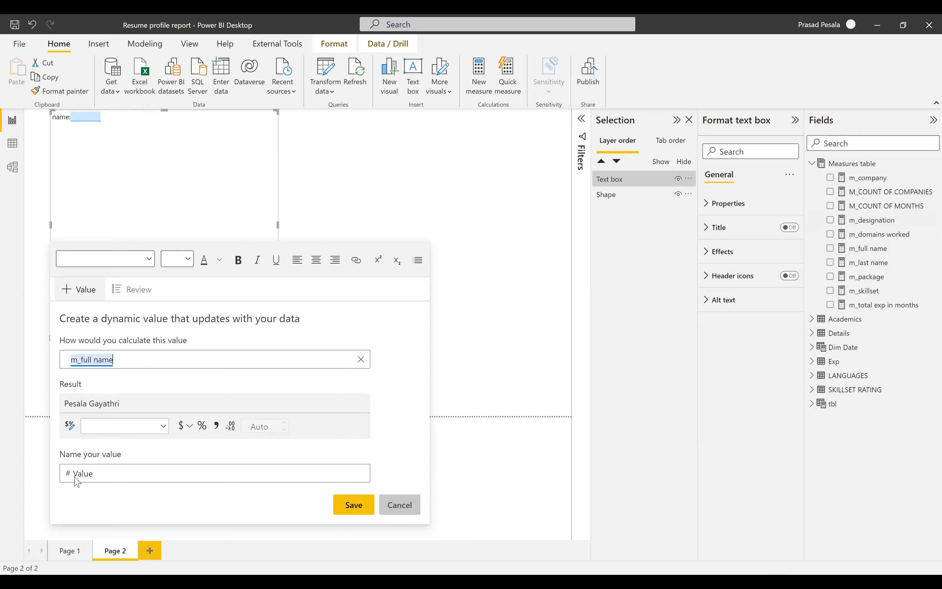
{"action": "left_click", "coordinate": [124, 297]}
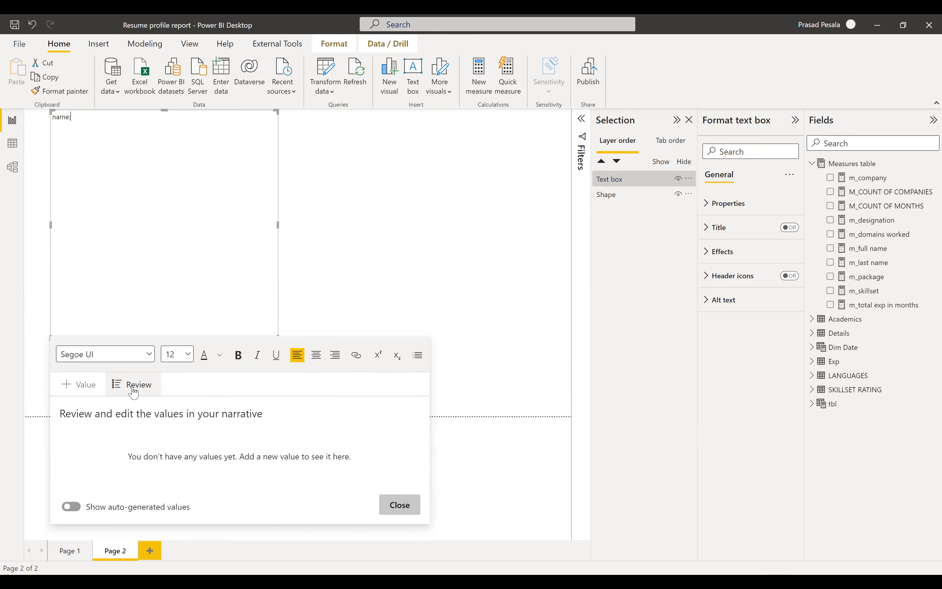
- Add a dynamic value after the "name:" label calculated from m_full name, name it fullname, and save it
{"action": "left_click", "coordinate": [88, 386]}
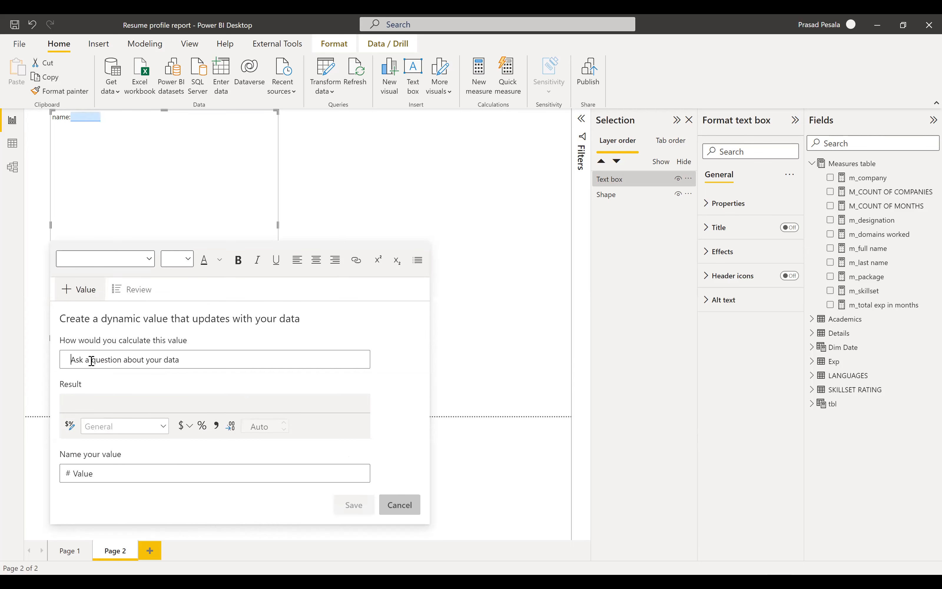
{"action": "type", "text": "m"}
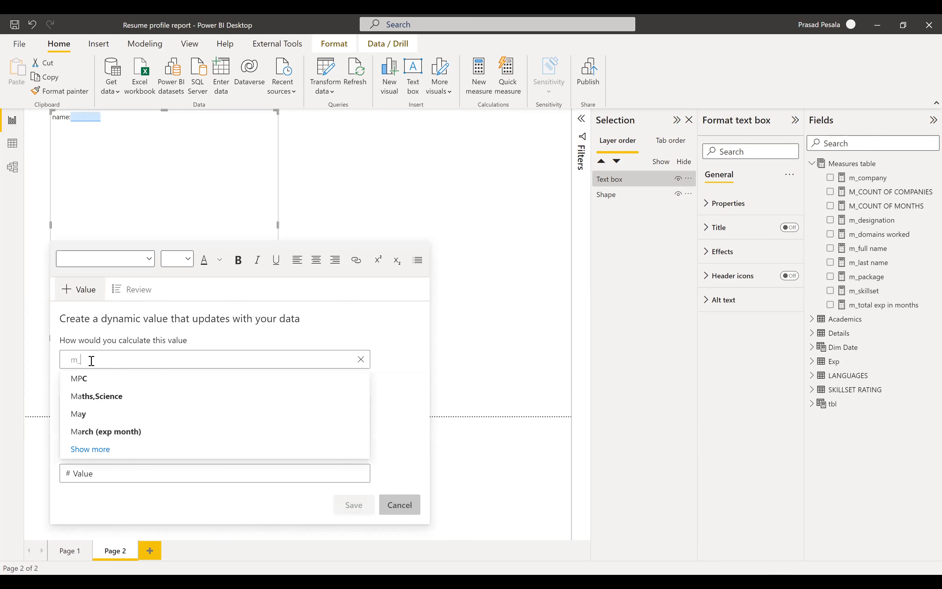
{"action": "type", "text": "_full"}
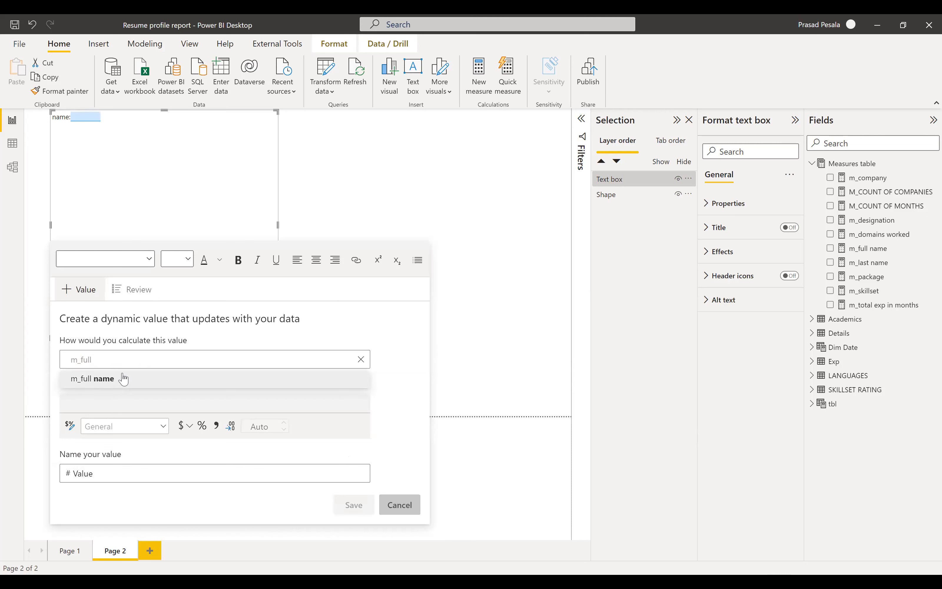
{"action": "left_click", "coordinate": [121, 379]}
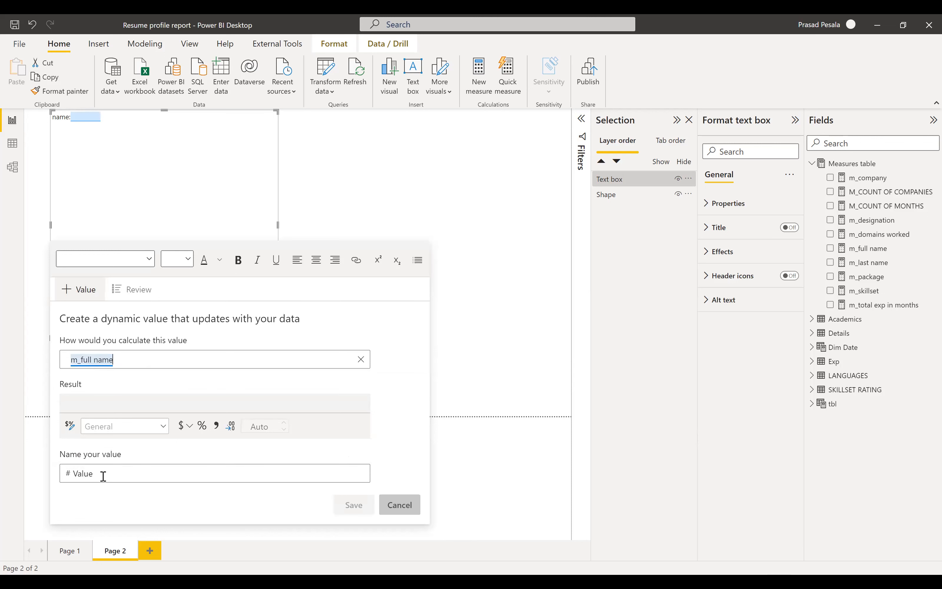
{"action": "left_click", "coordinate": [65, 481]}
{"action": "type", "text": "full"}
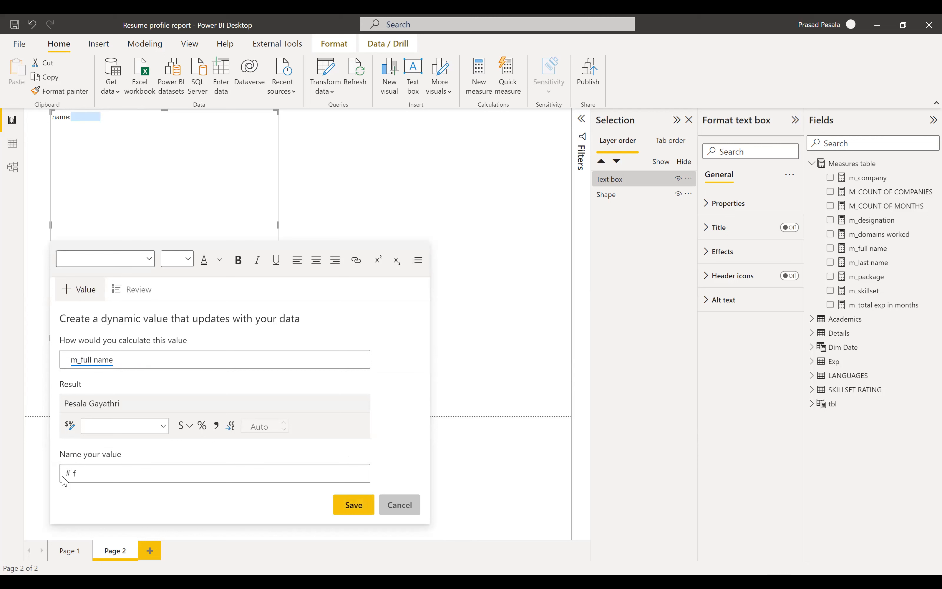
{"action": "type", "text": "name"}
{"action": "left_click", "coordinate": [361, 507]}
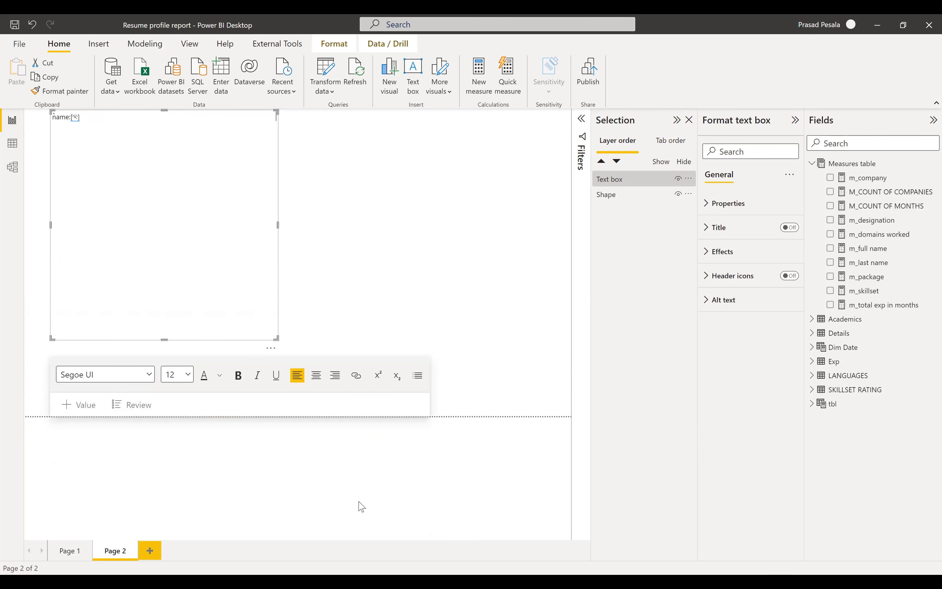
- Remove the fullname value from the text box and reinsert it after "name:" from the reviewed values
{"action": "left_click", "coordinate": [124, 122]}
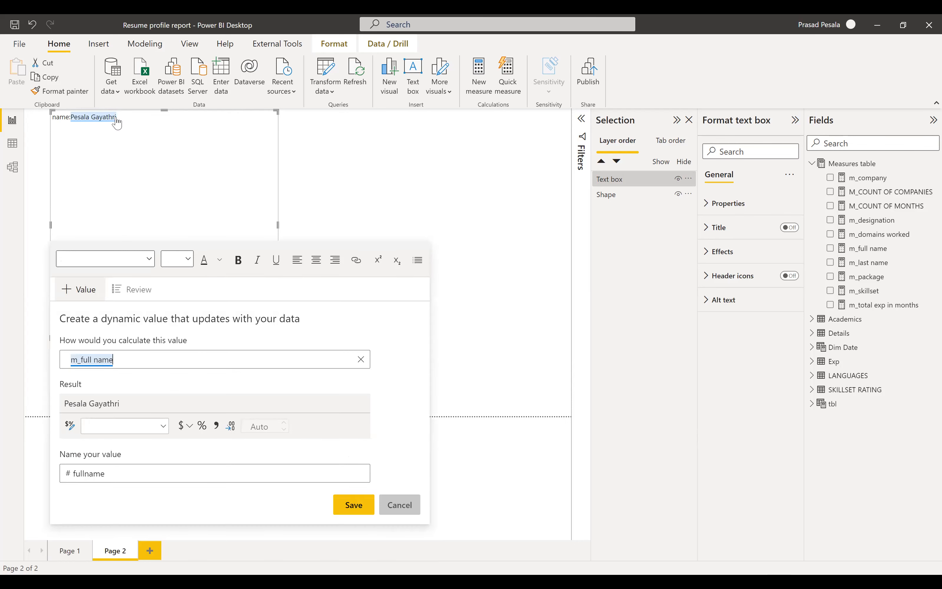
{"action": "key", "text": "BackSpace"}
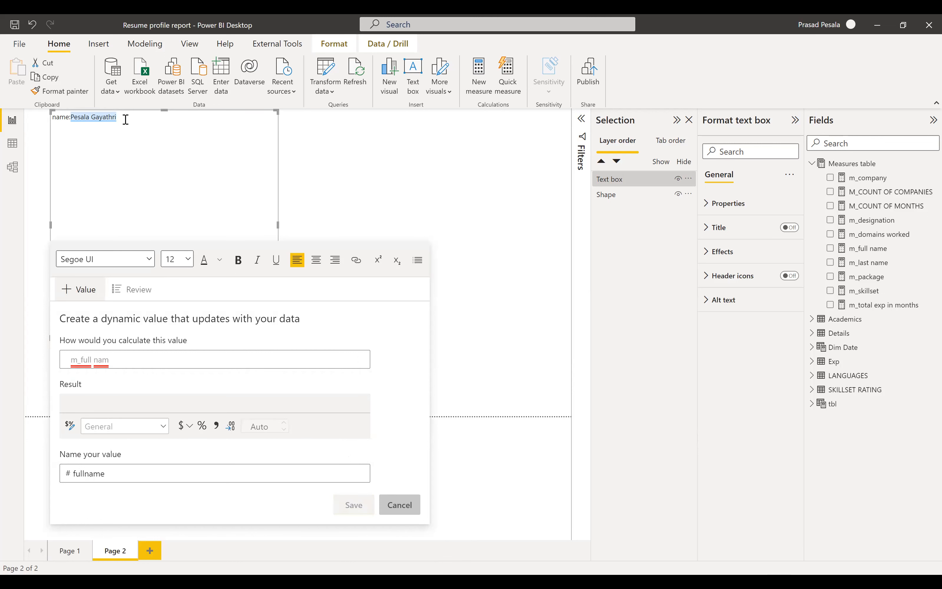
{"action": "key", "text": "BackSpace"}
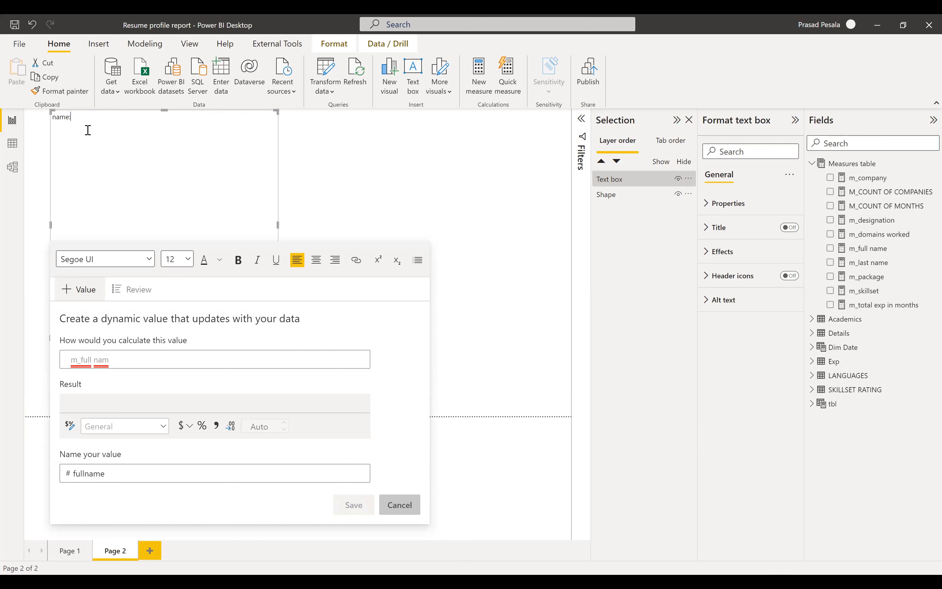
{"action": "left_click", "coordinate": [123, 296]}
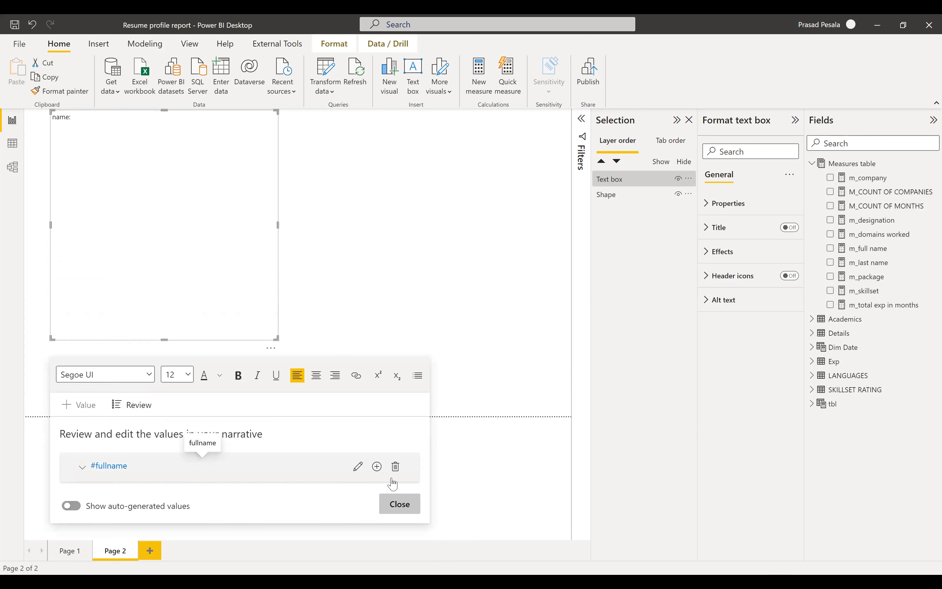
{"action": "left_click", "coordinate": [377, 466]}
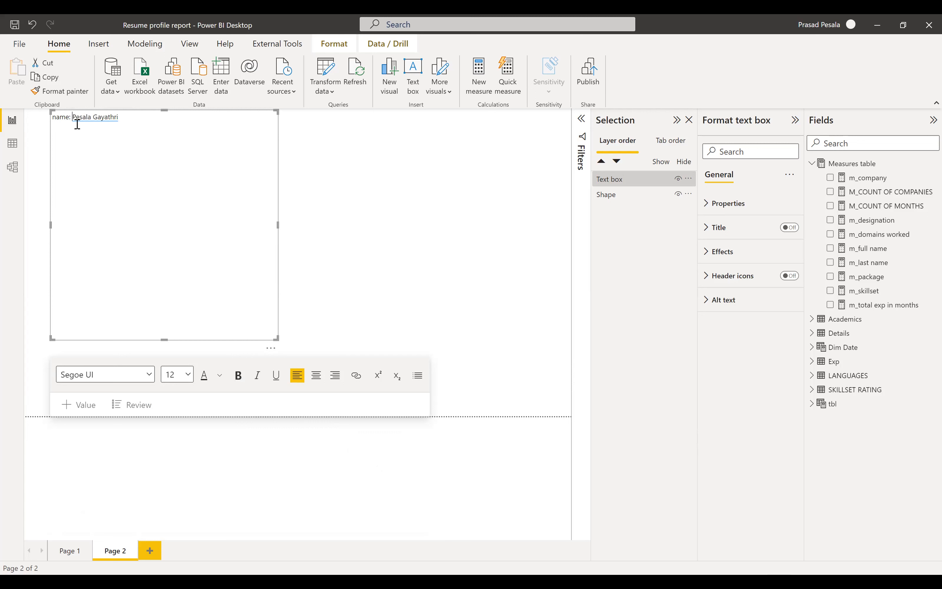
- Start a new line below the name line in the text box and enter the label "salary :"
{"action": "double_click", "coordinate": [136, 125]}
{"action": "left_click", "coordinate": [136, 125]}
{"action": "key", "text": "Return"}
{"action": "type", "text": "salary :"}
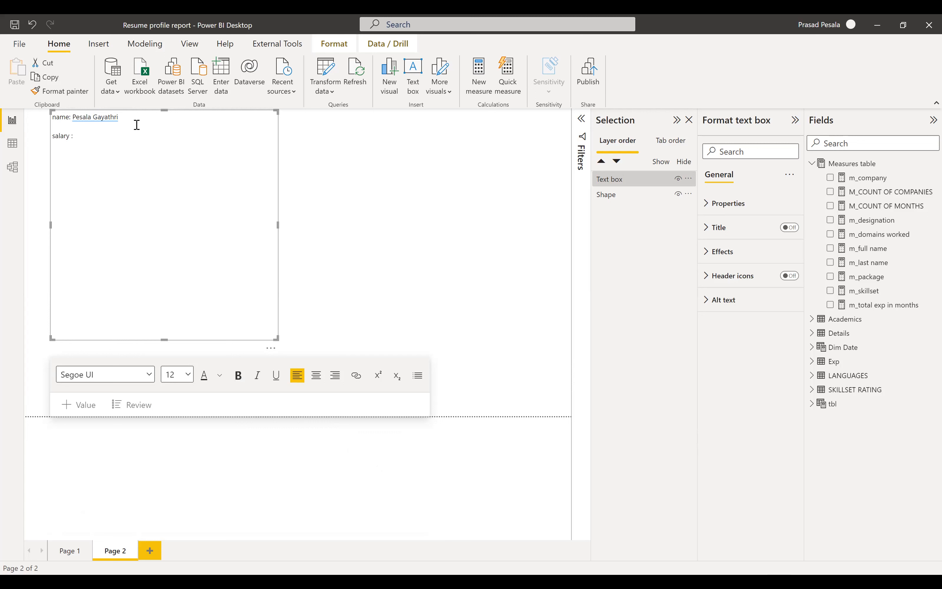
{"action": "left_click", "coordinate": [78, 405]}
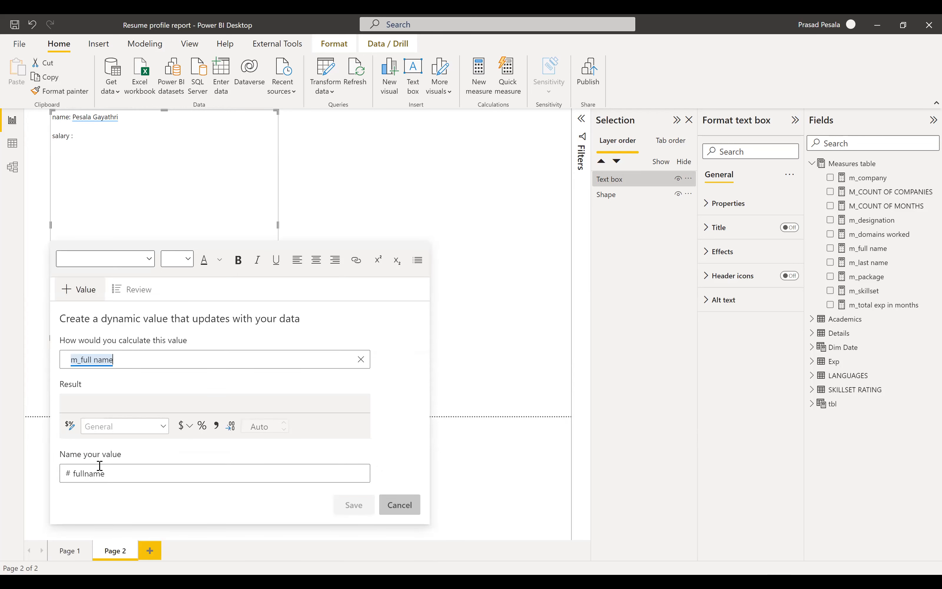
{"action": "key", "text": "BackSpace"}
{"action": "key", "text": "BackSpace"}
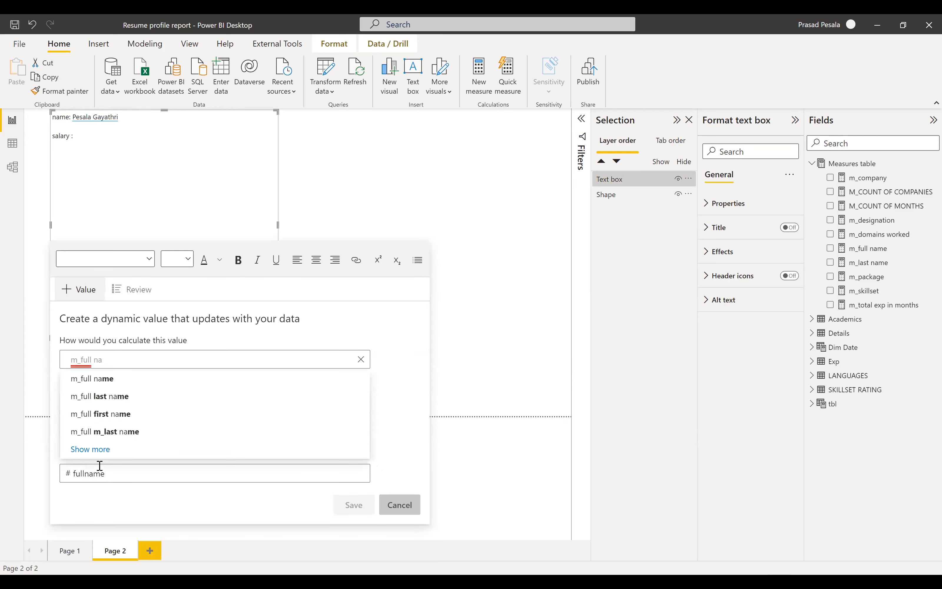
- Add a dynamic value after "salary :" calculated from m_package, name it salary, and save it
{"action": "left_click", "coordinate": [79, 293]}
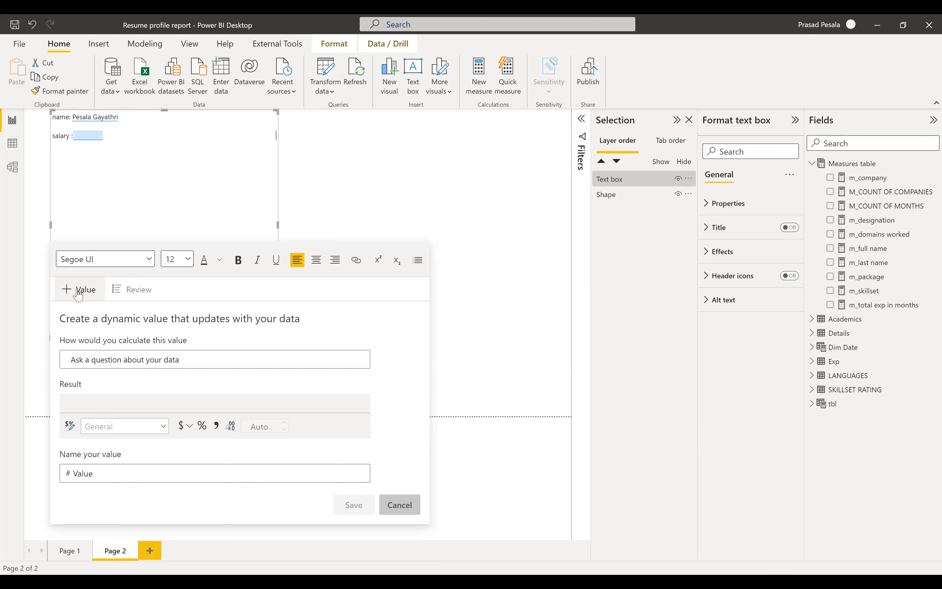
{"action": "left_click", "coordinate": [79, 362]}
{"action": "type", "text": "m"}
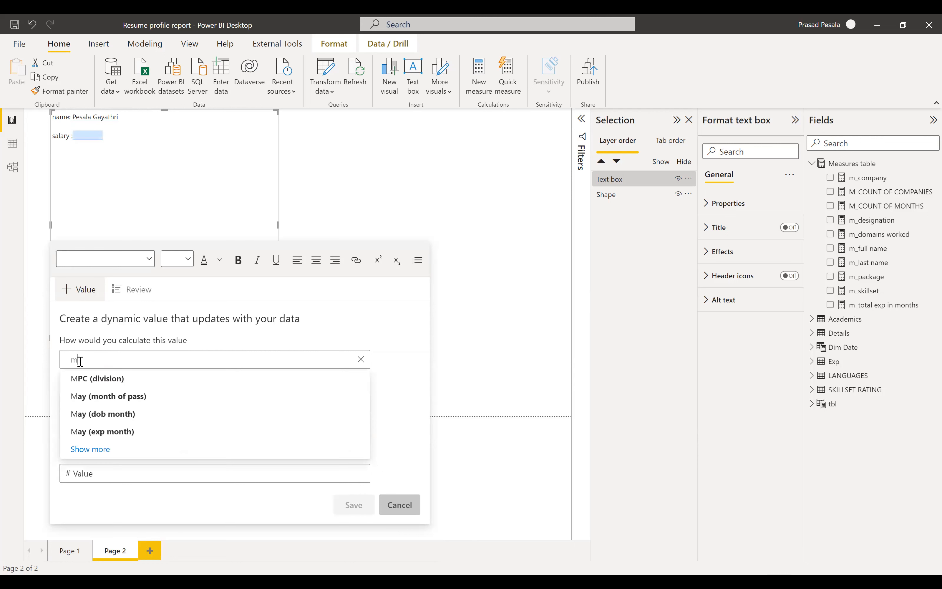
{"action": "type", "text": "_pa"}
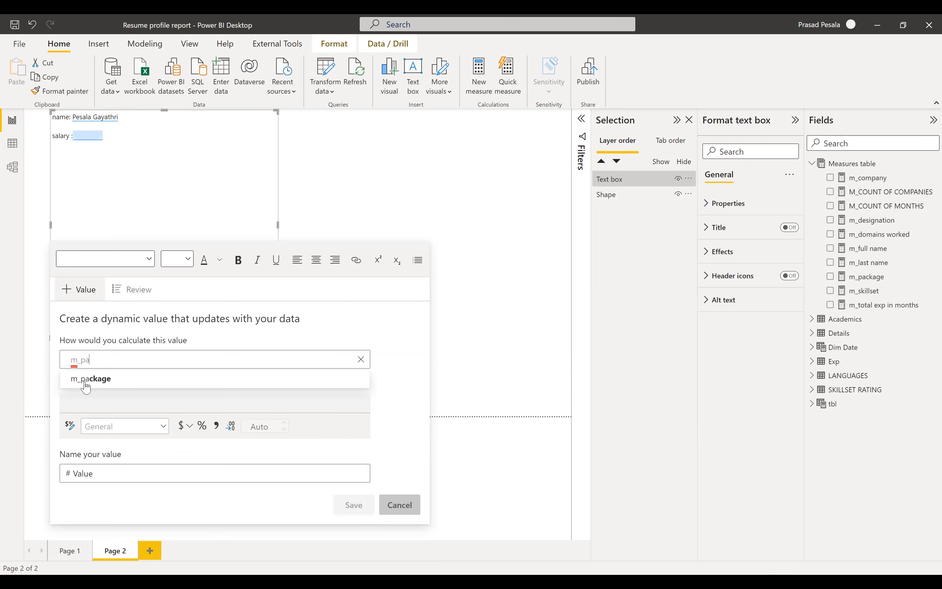
{"action": "left_click", "coordinate": [88, 380]}
{"action": "left_click", "coordinate": [62, 478]}
{"action": "type", "text": "salary"}
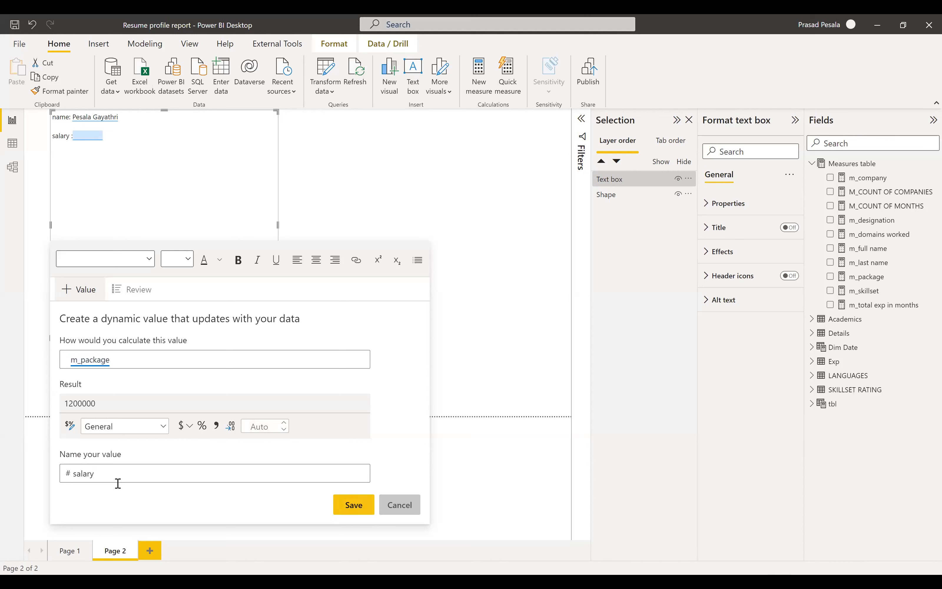
{"action": "left_click", "coordinate": [353, 504]}
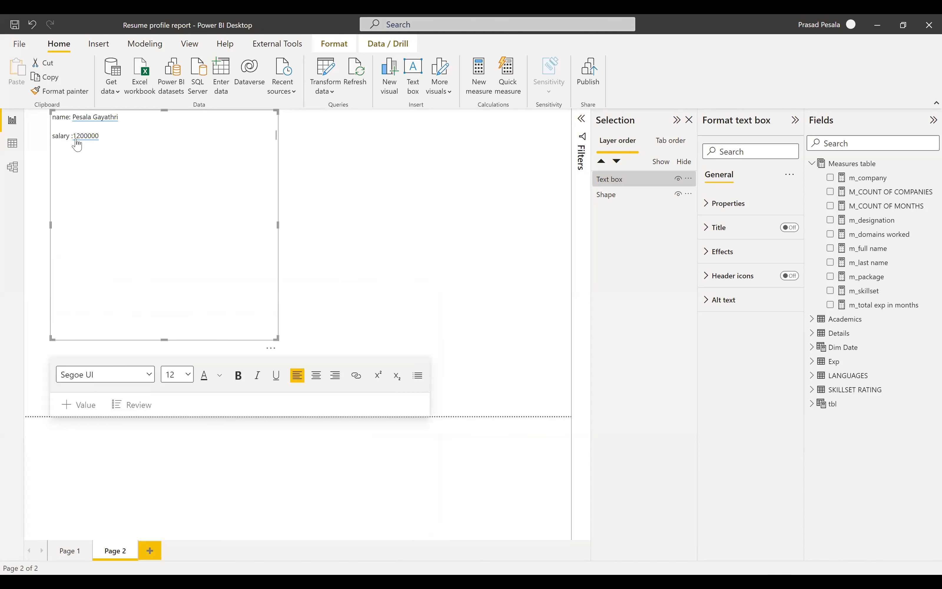
- Review the text box's saved values and try starting another dynamic value after the salary
{"action": "left_click", "coordinate": [129, 408]}
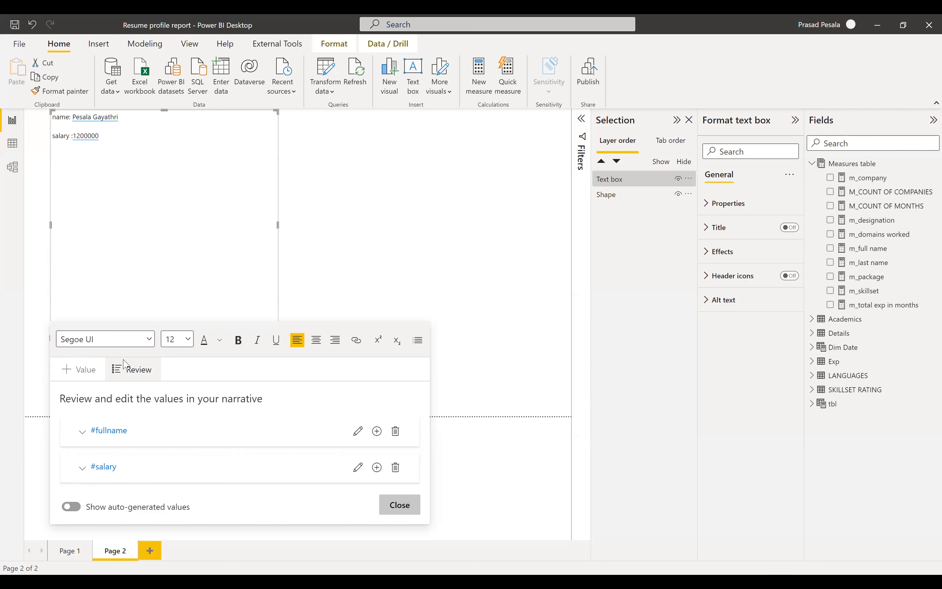
{"action": "left_click", "coordinate": [86, 374]}
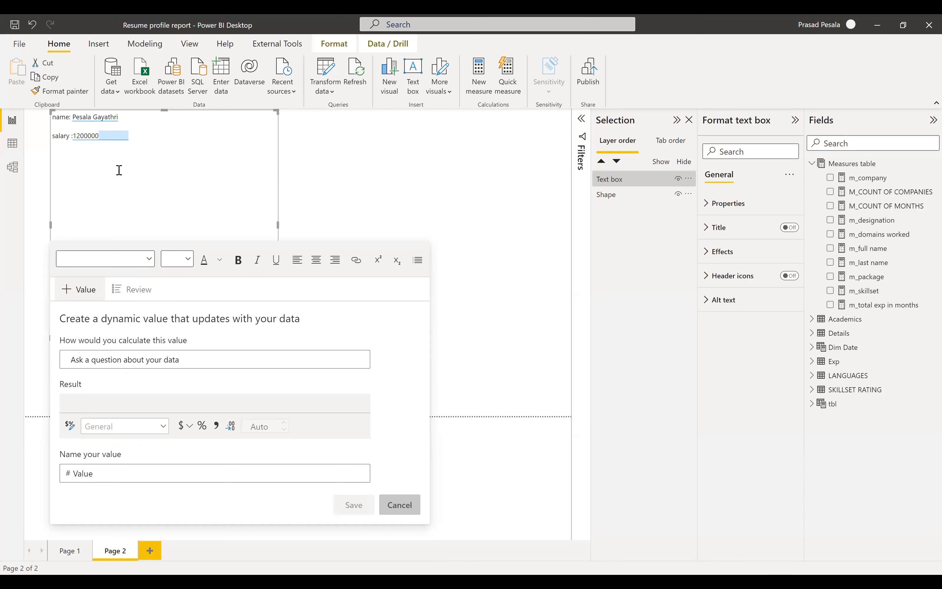
{"action": "left_click", "coordinate": [124, 143]}
{"action": "left_click", "coordinate": [92, 290]}
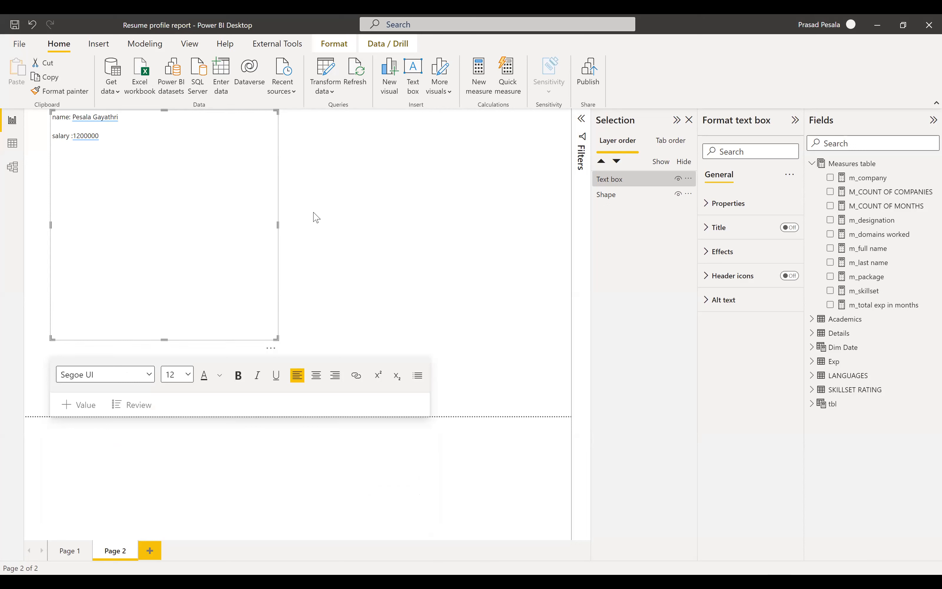
- Shrink the text box in height and width, move it slightly down on the page, and deselect it
{"action": "left_click_drag", "start_coordinate": [162, 338], "coordinate": [143, 170]}
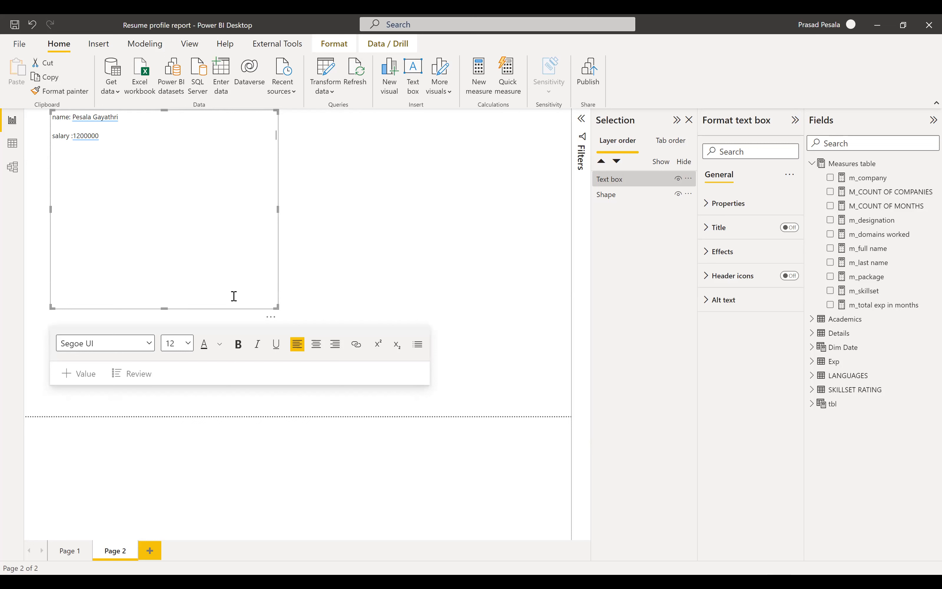
{"action": "left_click_drag", "start_coordinate": [277, 209], "coordinate": [226, 220]}
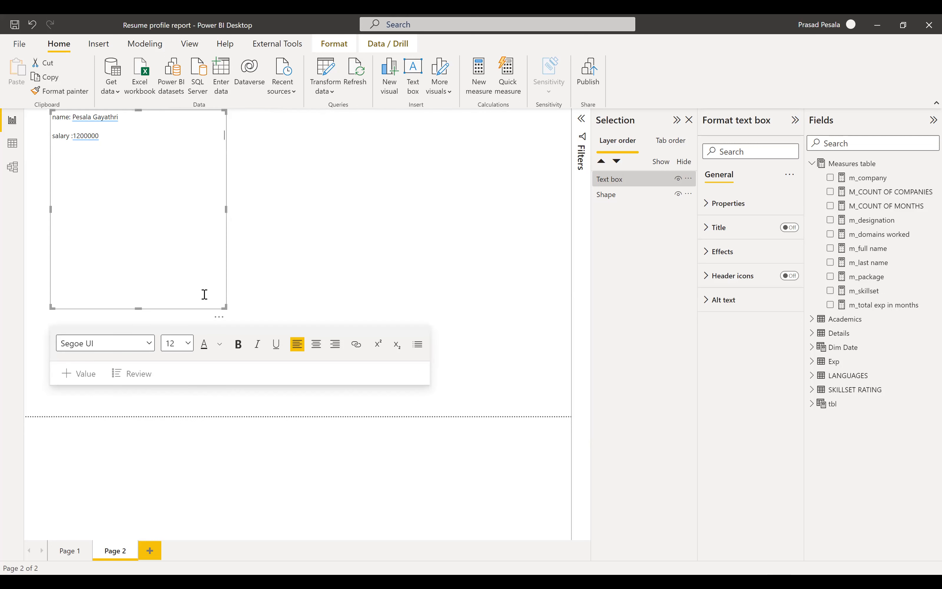
{"action": "left_click_drag", "start_coordinate": [139, 309], "coordinate": [138, 234]}
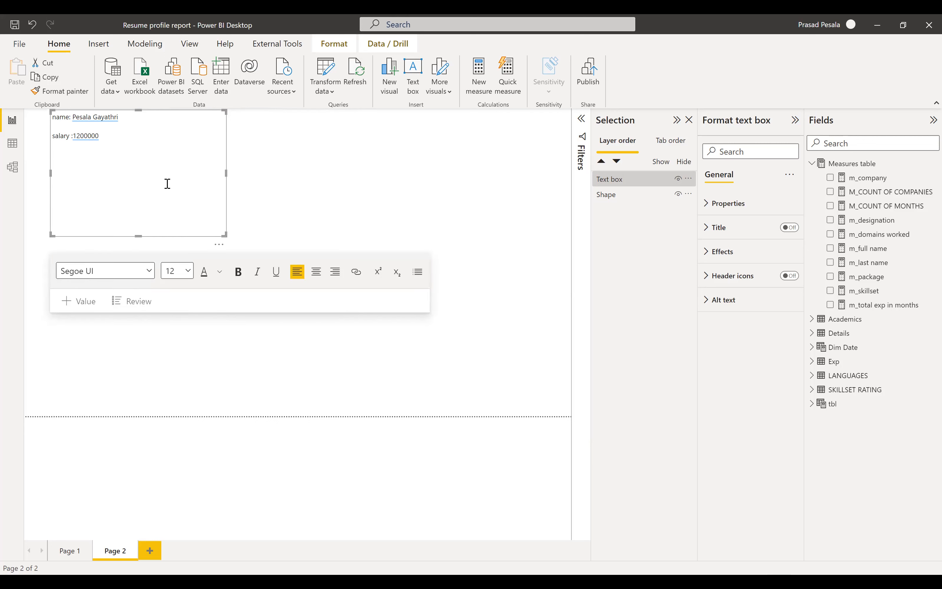
{"action": "left_click_drag", "start_coordinate": [219, 247], "coordinate": [227, 286]}
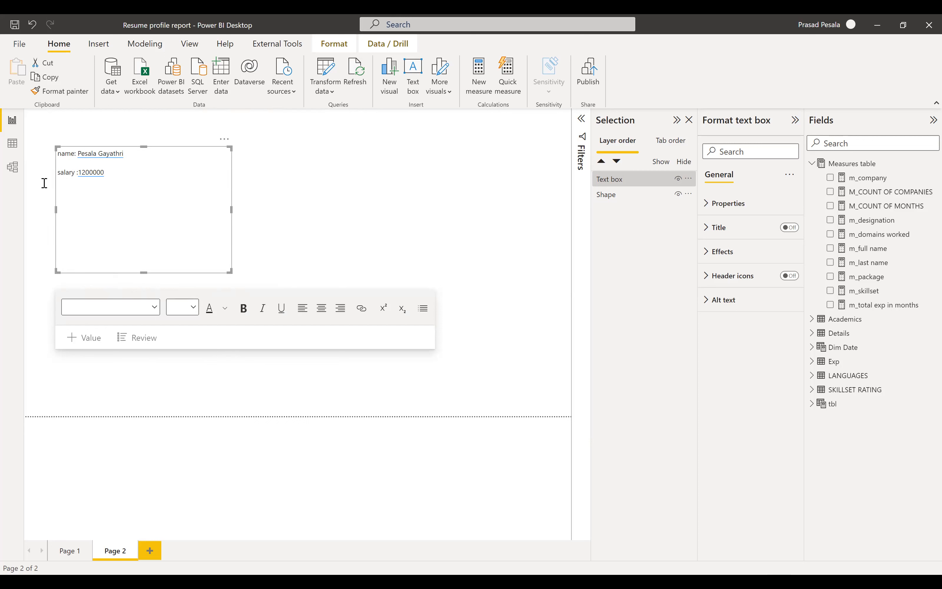
{"action": "left_click", "coordinate": [13, 125]}
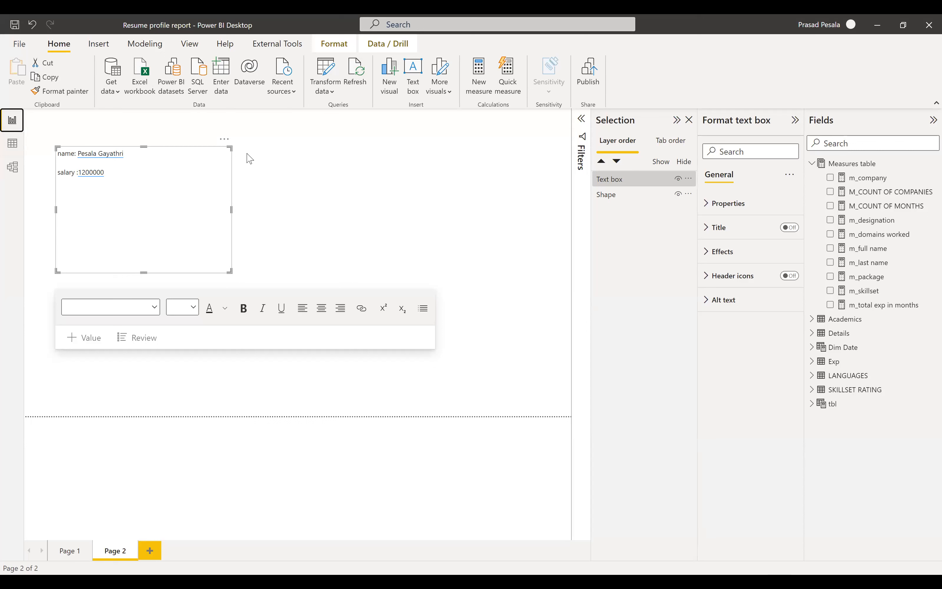
{"action": "left_click", "coordinate": [365, 247]}
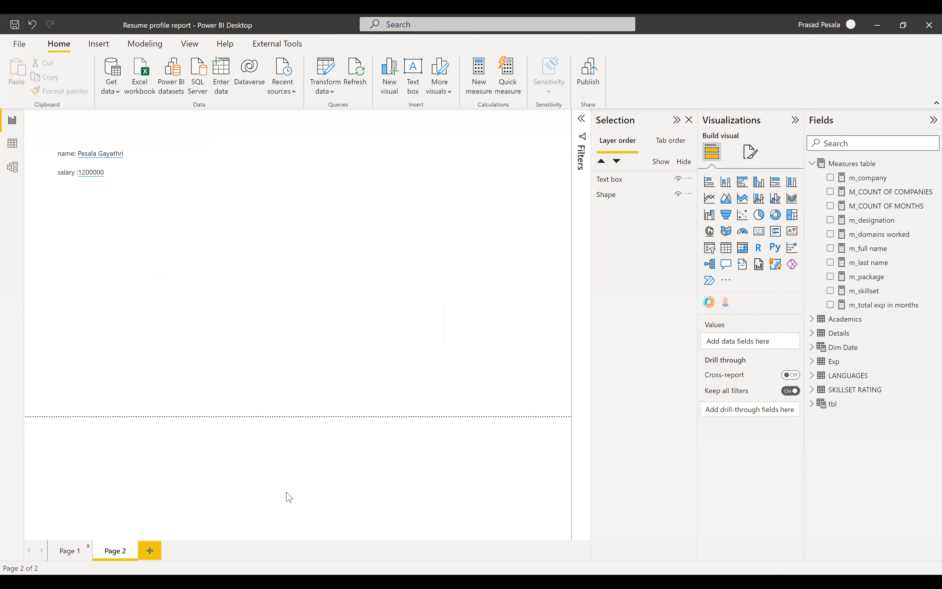
- Return to Page 1 and move the TIME LINE slicer's end date to 01-06-2021
{"action": "left_click", "coordinate": [64, 560]}
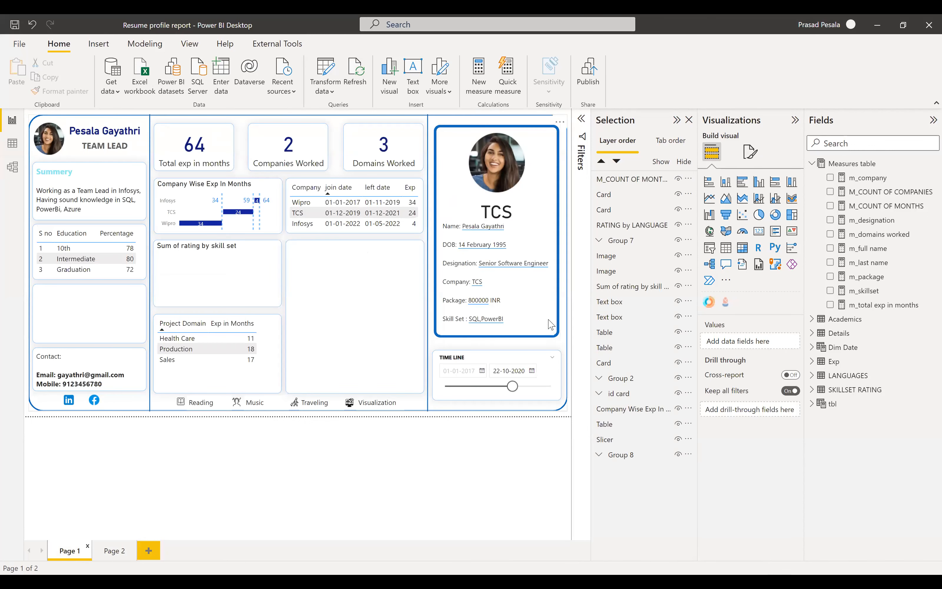
{"action": "left_click", "coordinate": [511, 386]}
{"action": "left_click_drag", "start_coordinate": [512, 386], "coordinate": [544, 386]}
{"action": "left_click", "coordinate": [523, 397]}
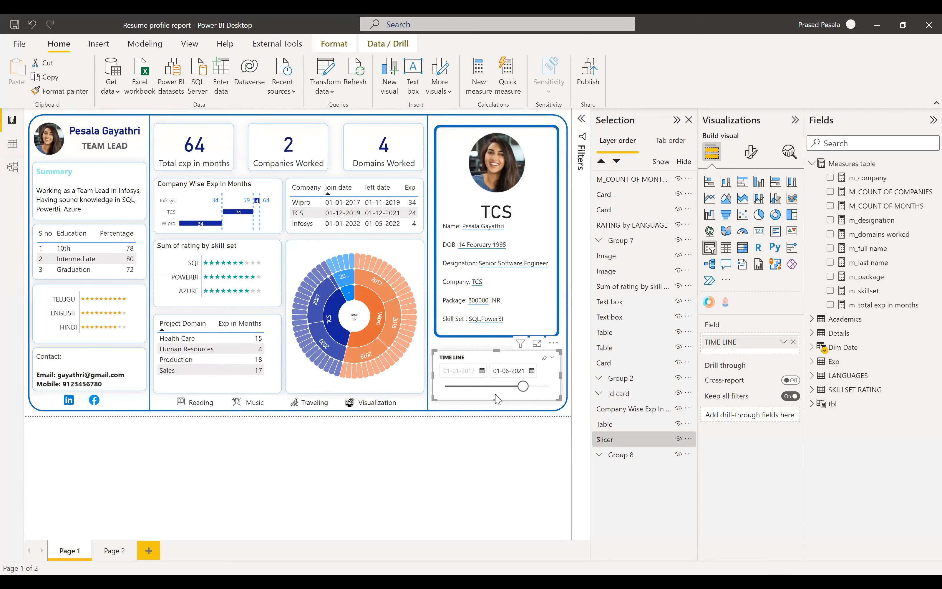
- Rename the slicer's date field from Dim Date as "TIME LINE hi"
{"action": "left_click", "coordinate": [750, 152]}
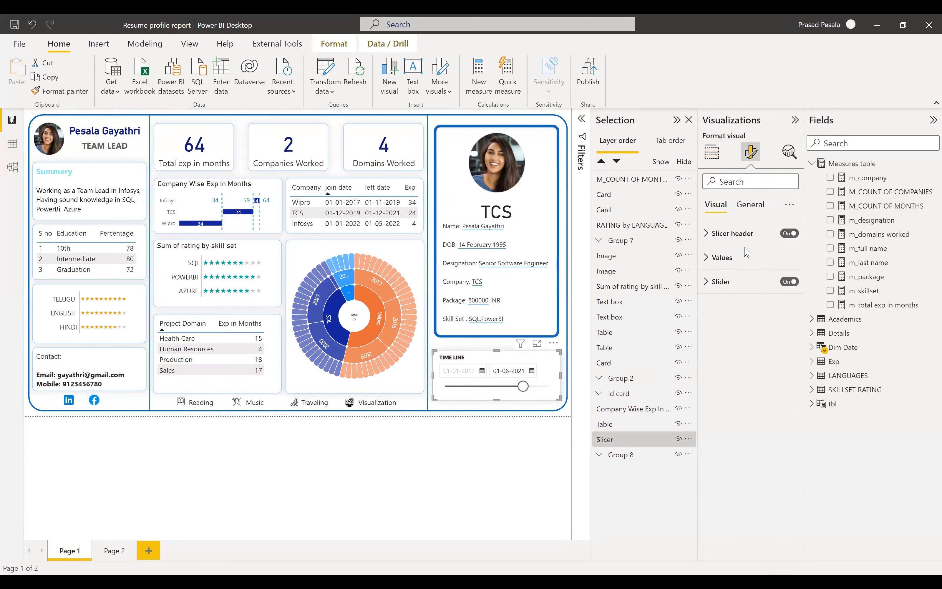
{"action": "left_click", "coordinate": [712, 152]}
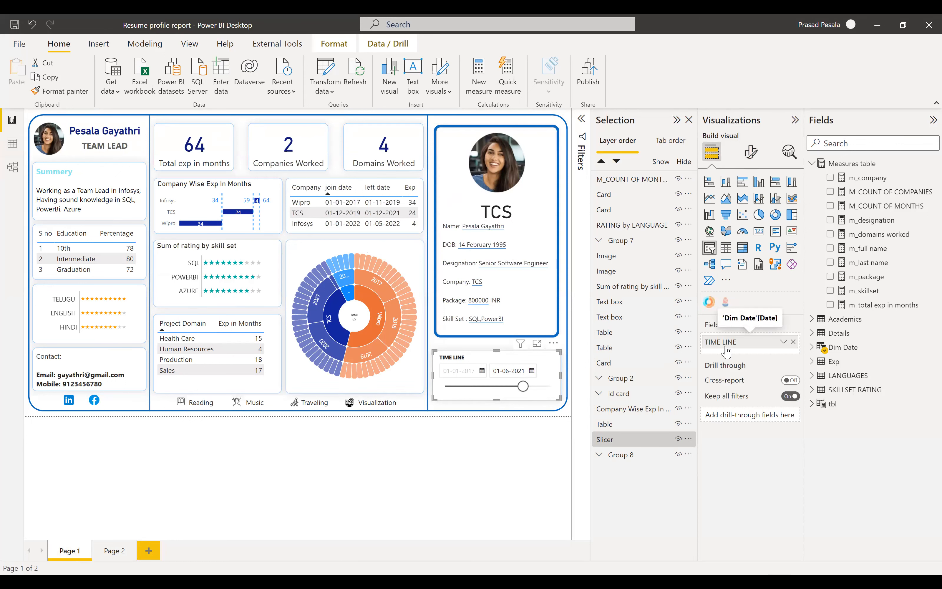
{"action": "mouse_move", "coordinate": [837, 353]}
{"action": "double_click", "coordinate": [730, 344]}
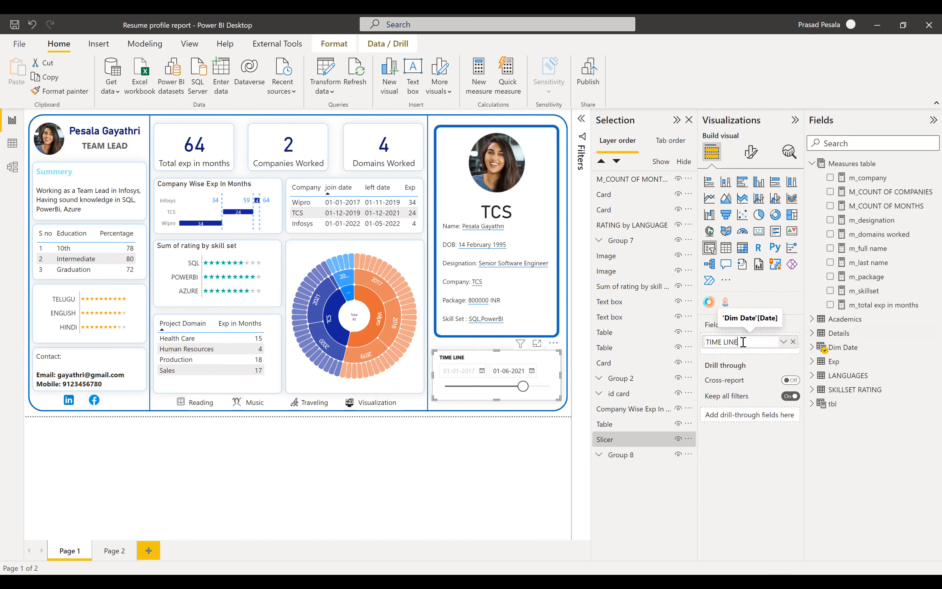
{"action": "type", "text": "hi"}
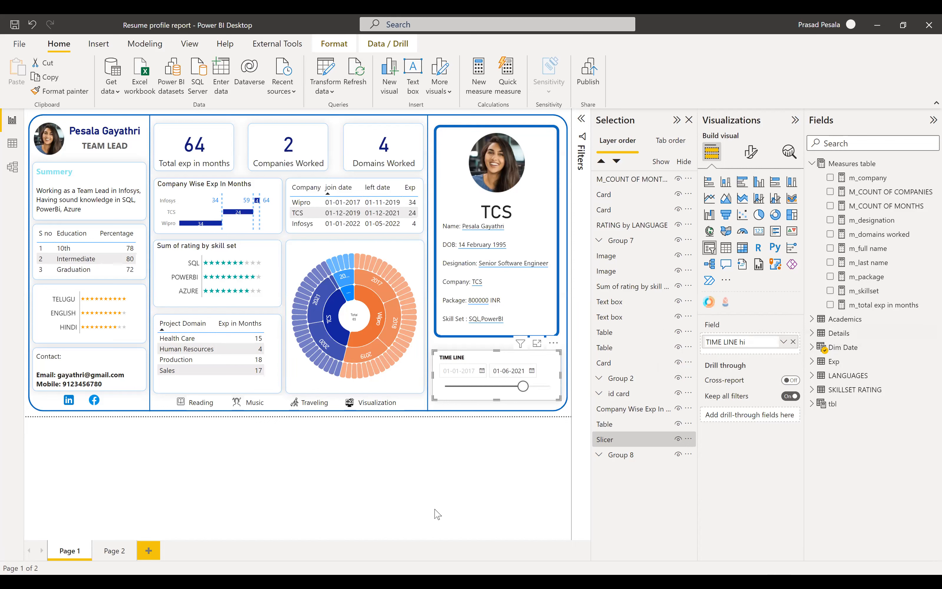
{"action": "left_click", "coordinate": [755, 360]}
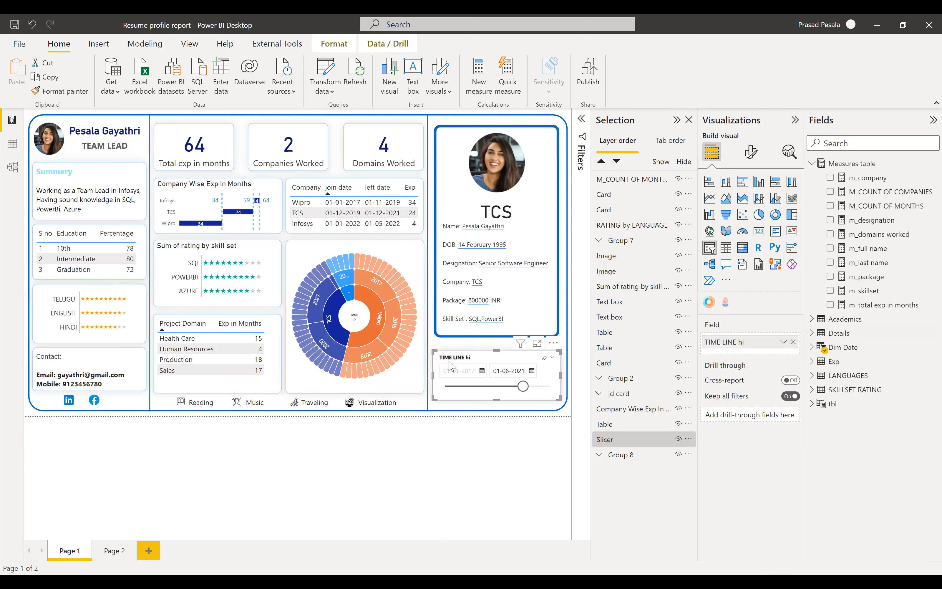
- Rename the slicer's date field as "TIME LINE" and show the slicer types available for it
{"action": "double_click", "coordinate": [746, 344]}
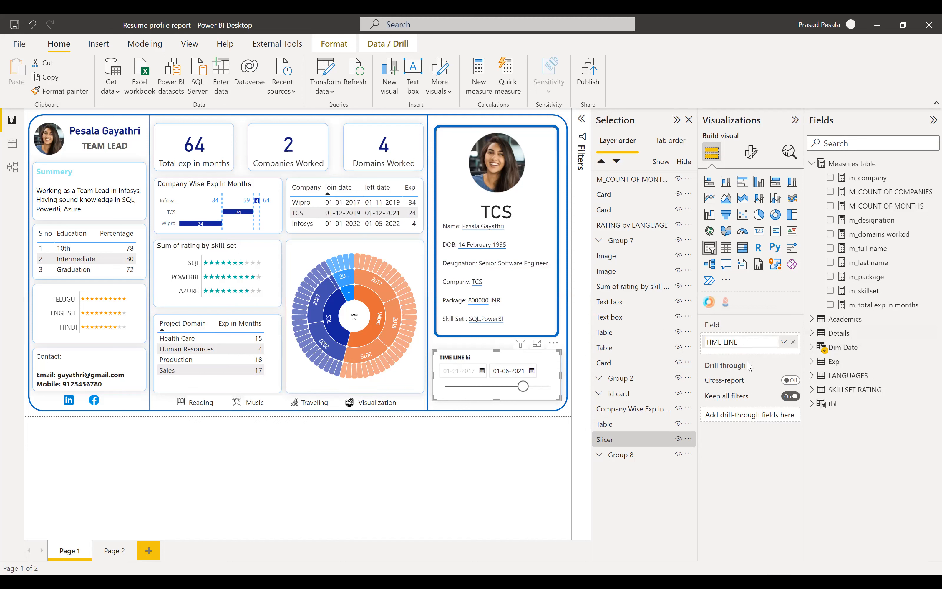
{"action": "key", "text": "Return"}
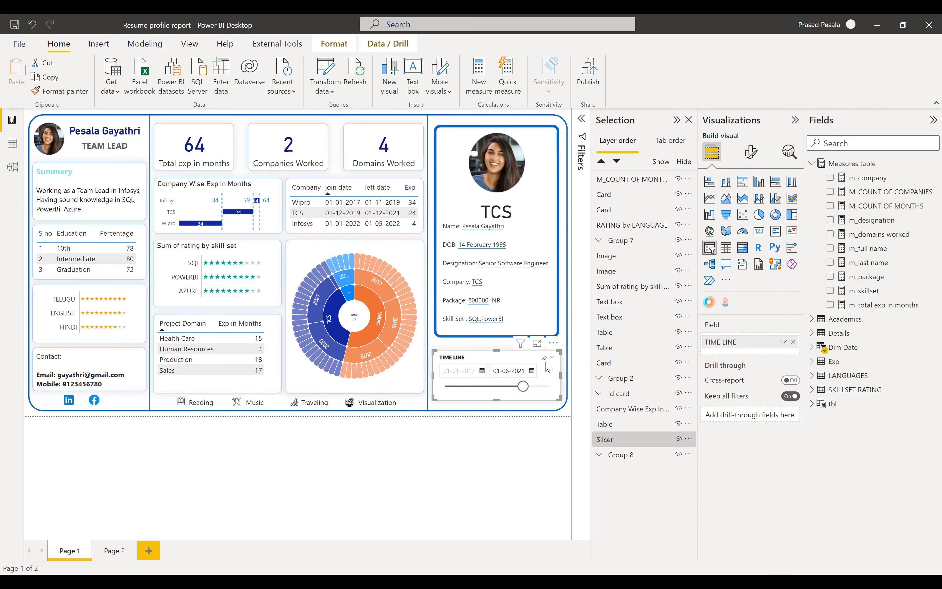
{"action": "left_click", "coordinate": [552, 358]}
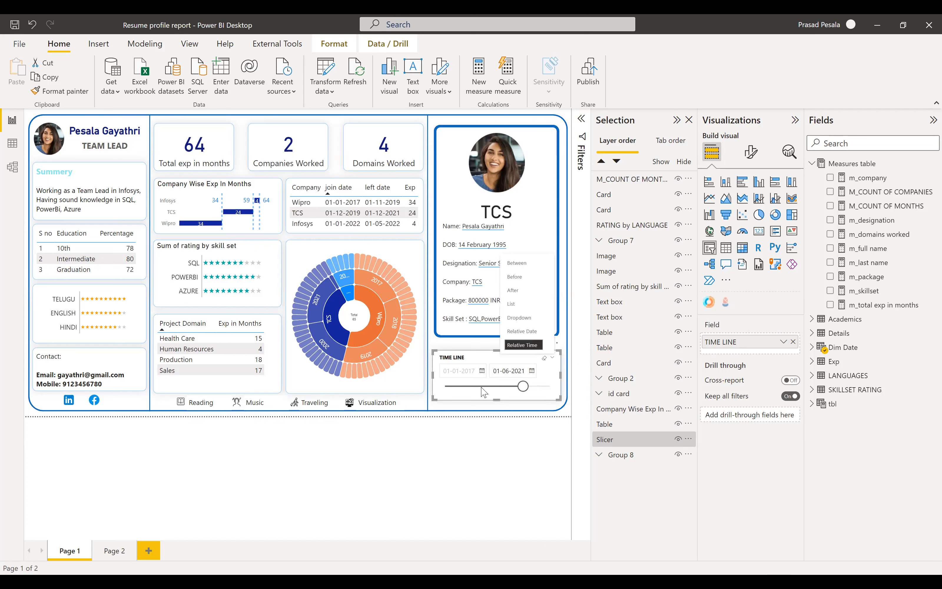
{"action": "left_click", "coordinate": [528, 410]}
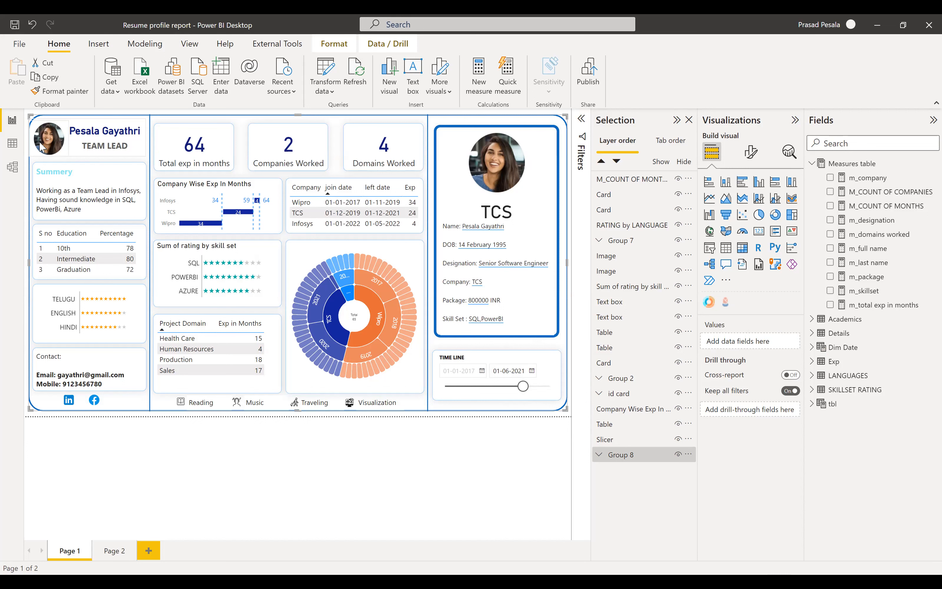
- Examine the header group by selecting its name card and profile image individually, and clear the selection
{"action": "left_click", "coordinate": [133, 147]}
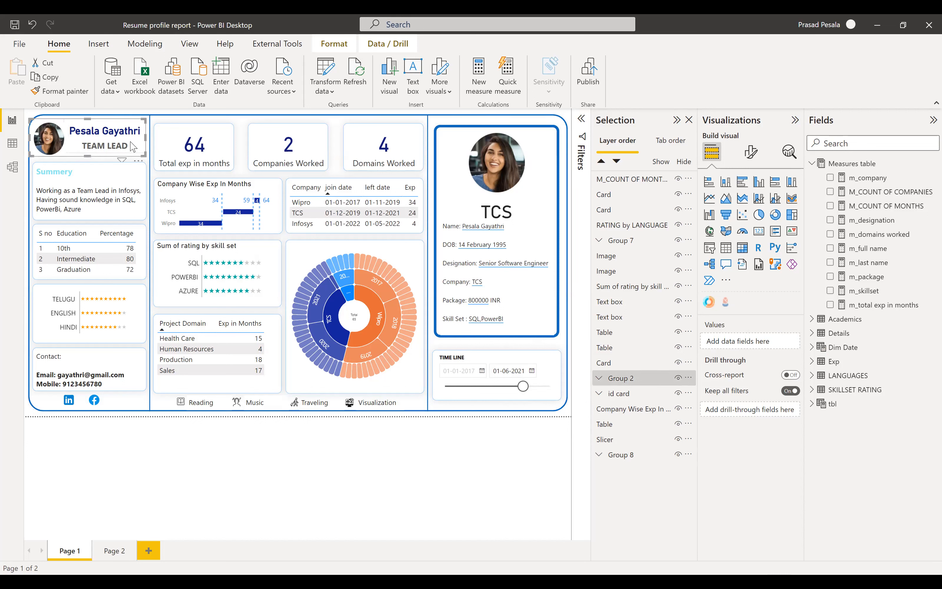
{"action": "left_click", "coordinate": [133, 147]}
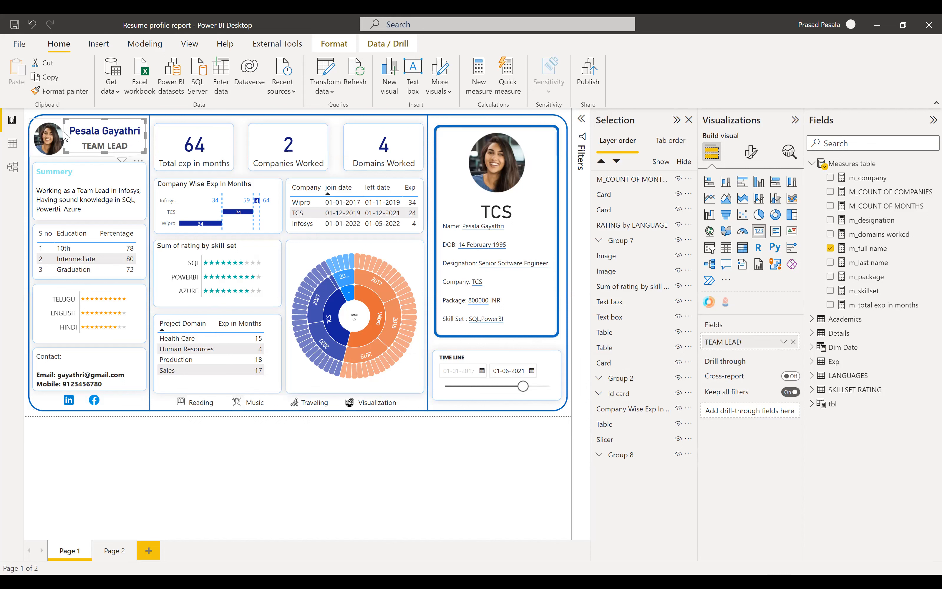
{"action": "left_click", "coordinate": [34, 154]}
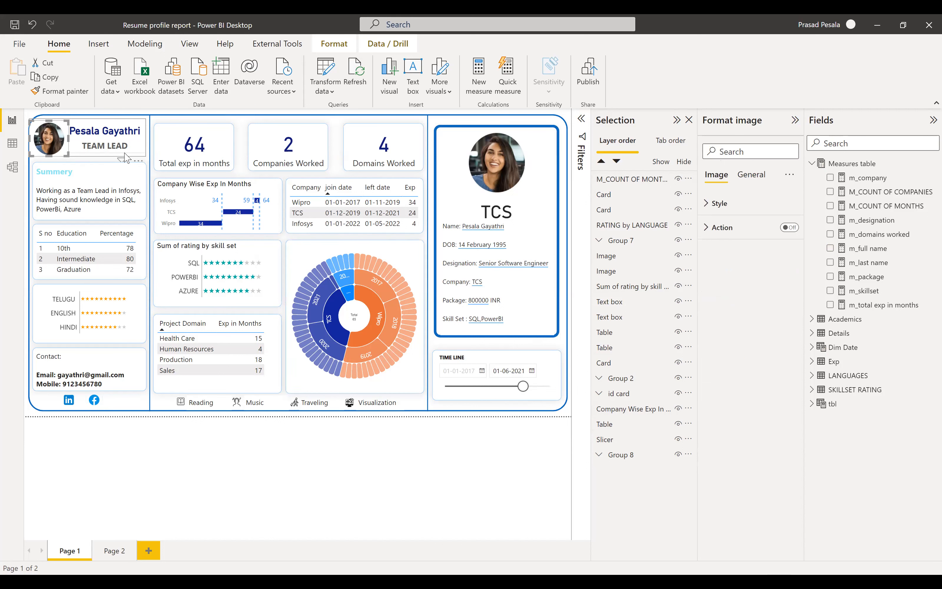
{"action": "left_click", "coordinate": [137, 154]}
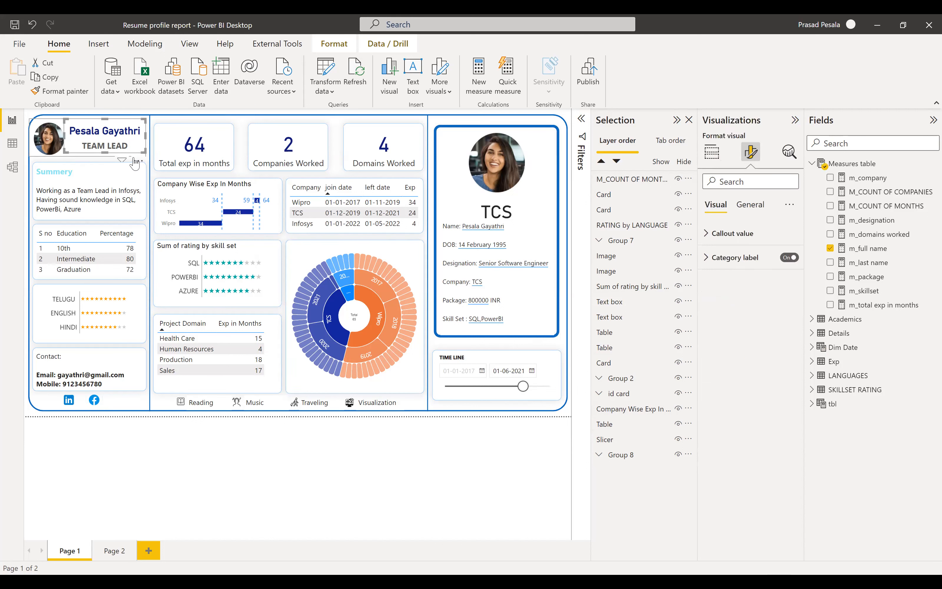
{"action": "left_click", "coordinate": [94, 155]}
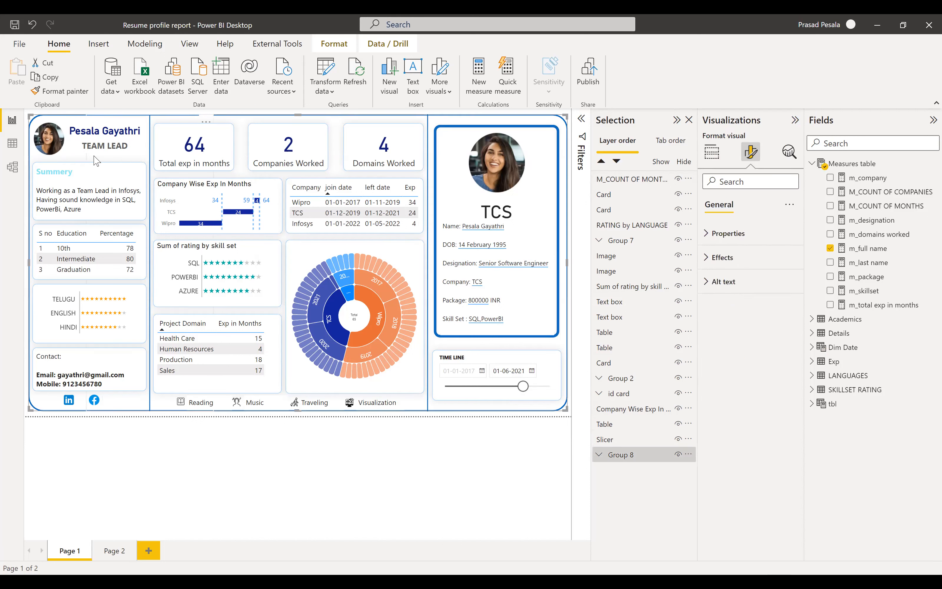
{"action": "left_click", "coordinate": [57, 172]}
{"action": "left_click", "coordinate": [34, 416]}
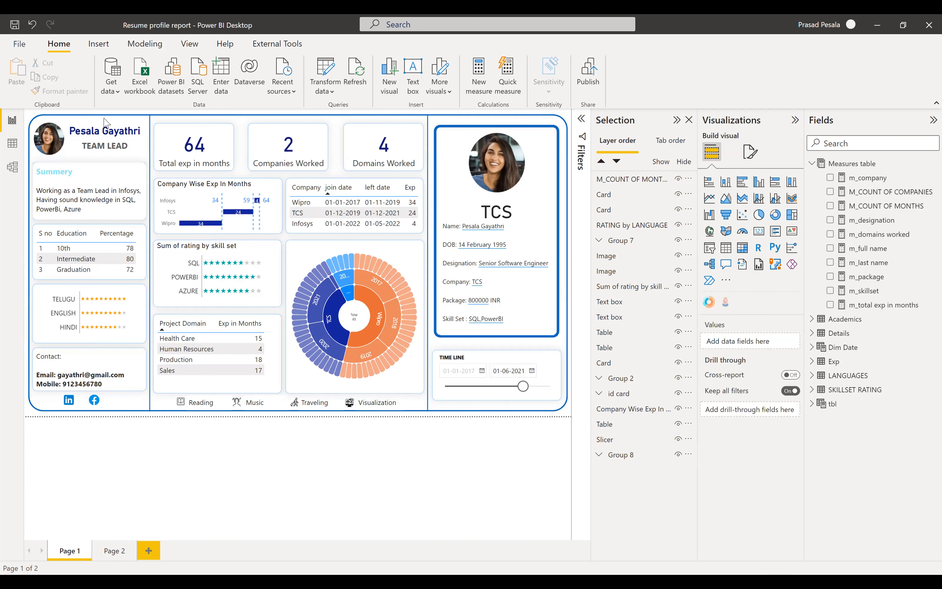
- List the contents of Group 2, select its card and examine the formula of the m_full name measure
{"action": "left_click", "coordinate": [73, 157]}
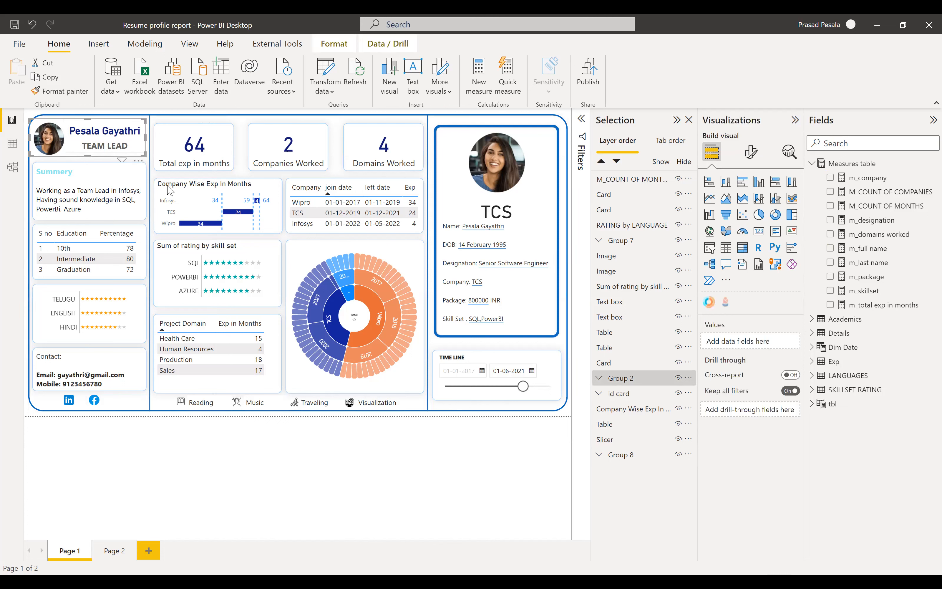
{"action": "left_click", "coordinate": [608, 380]}
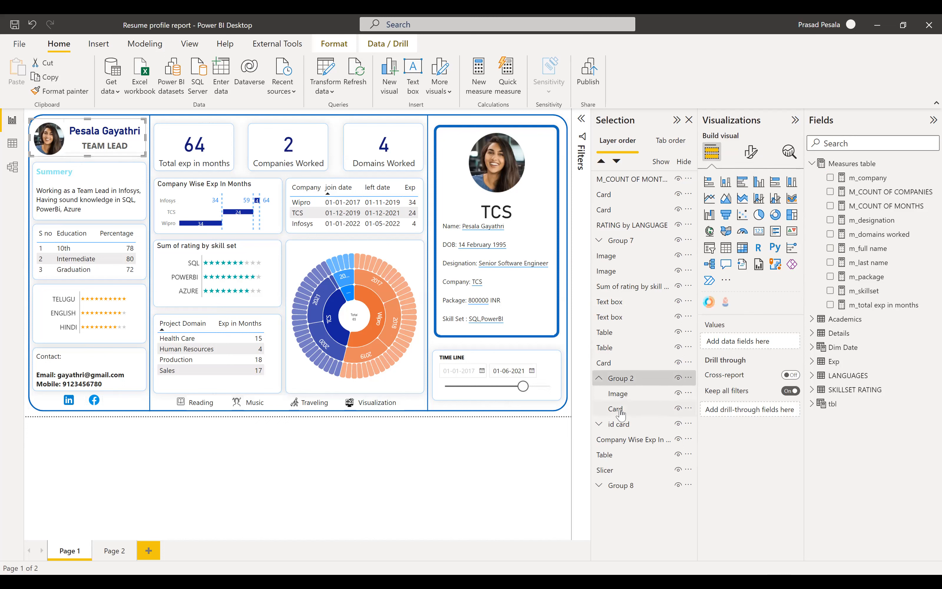
{"action": "left_click", "coordinate": [133, 150]}
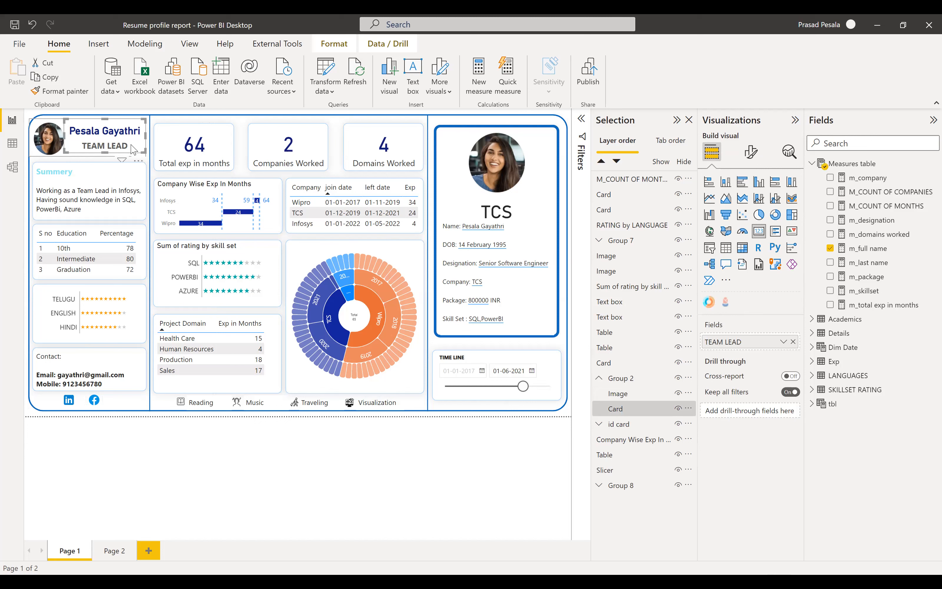
{"action": "left_click", "coordinate": [862, 250]}
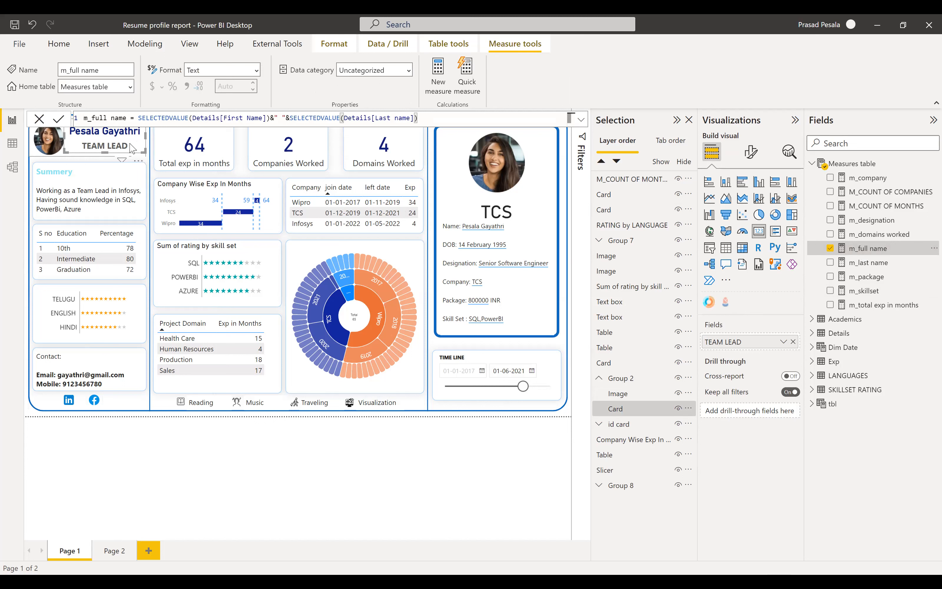
{"action": "left_click", "coordinate": [31, 420]}
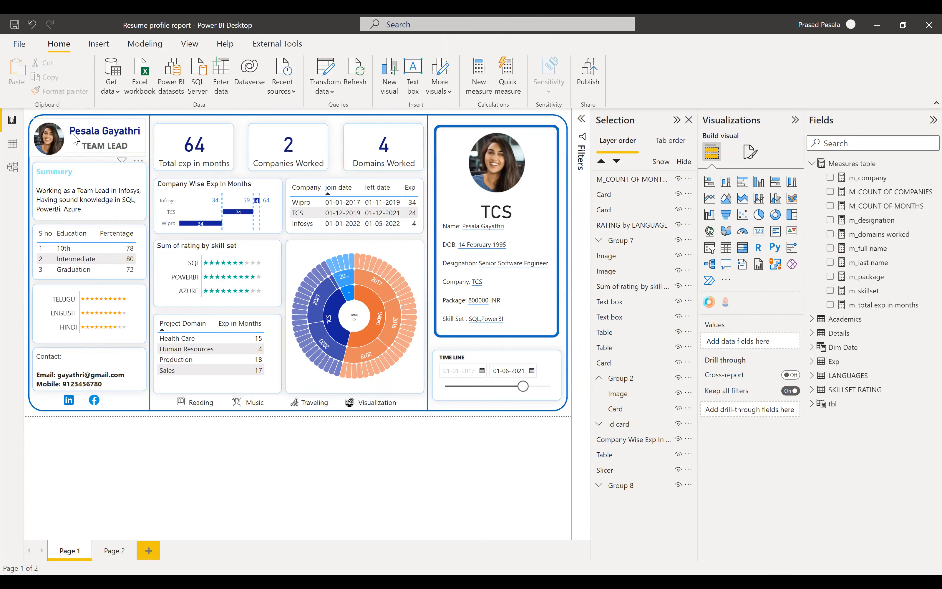
{"action": "left_click", "coordinate": [862, 252]}
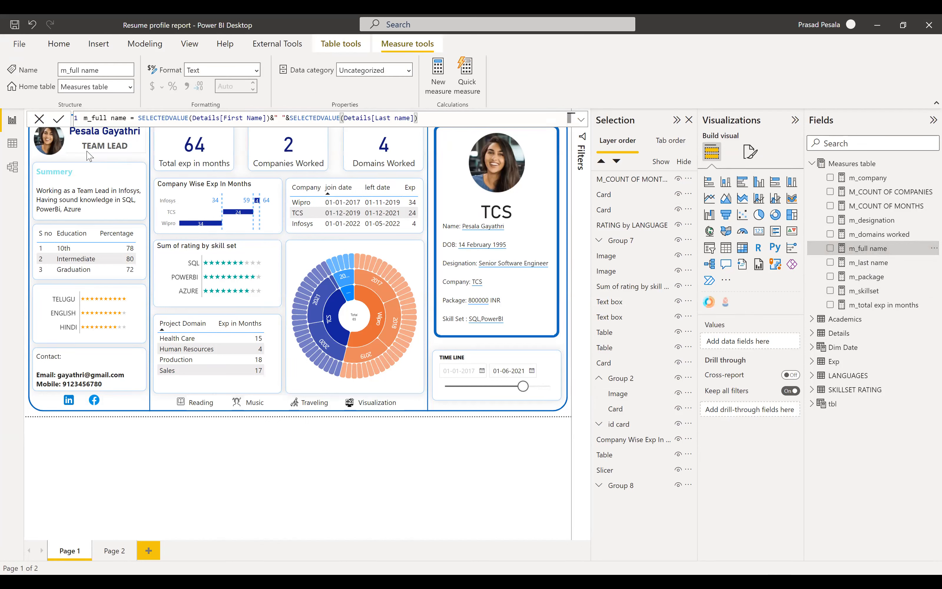
{"action": "left_click", "coordinate": [32, 418]}
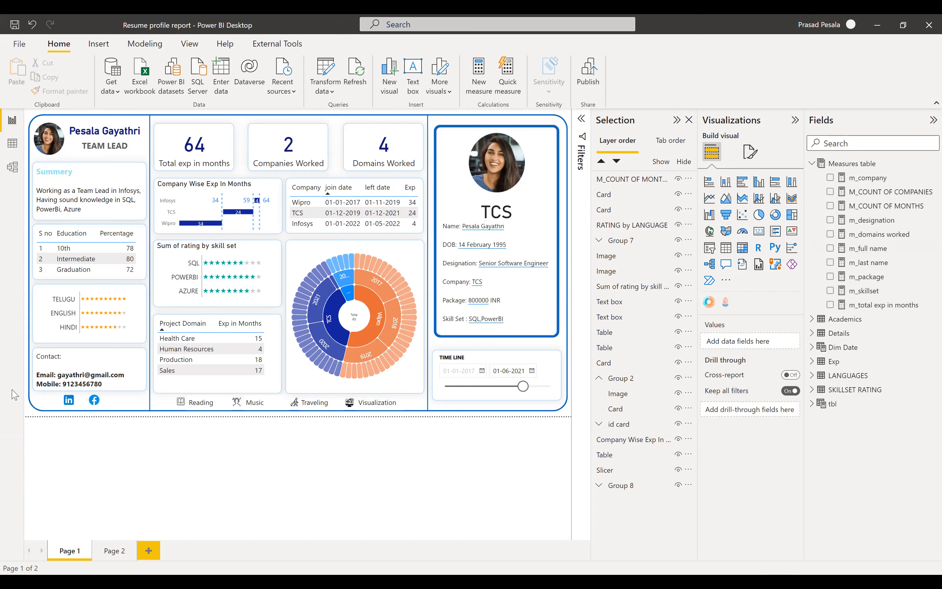
- Review the callout value and category label format settings of the header's name card
{"action": "left_click", "coordinate": [104, 152]}
{"action": "left_click", "coordinate": [103, 154]}
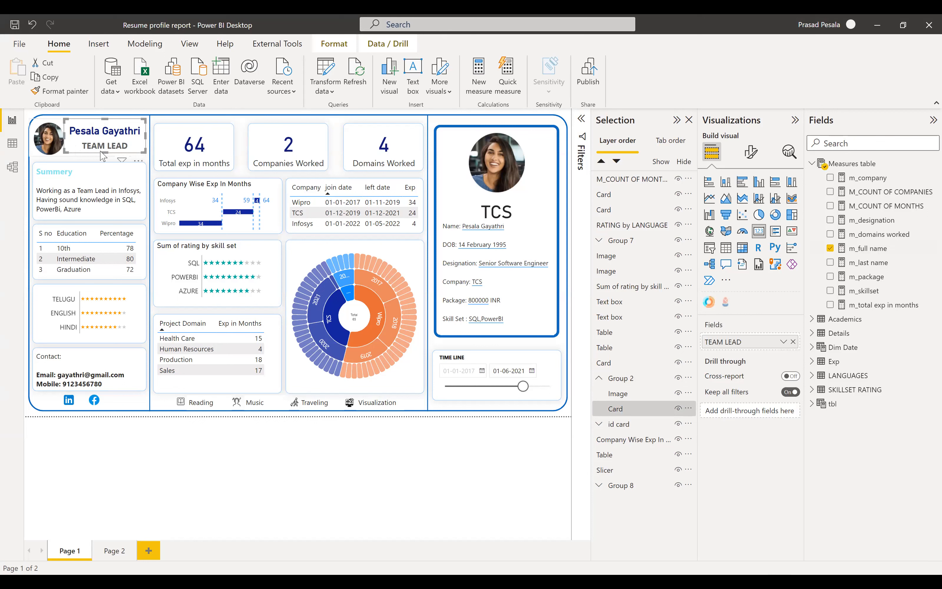
{"action": "left_click", "coordinate": [753, 163]}
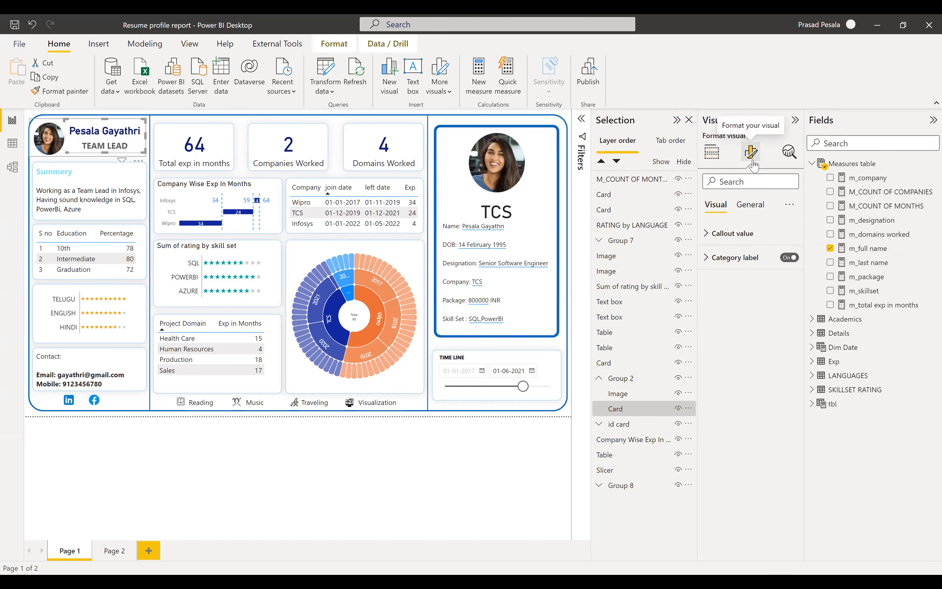
{"action": "left_click", "coordinate": [710, 237]}
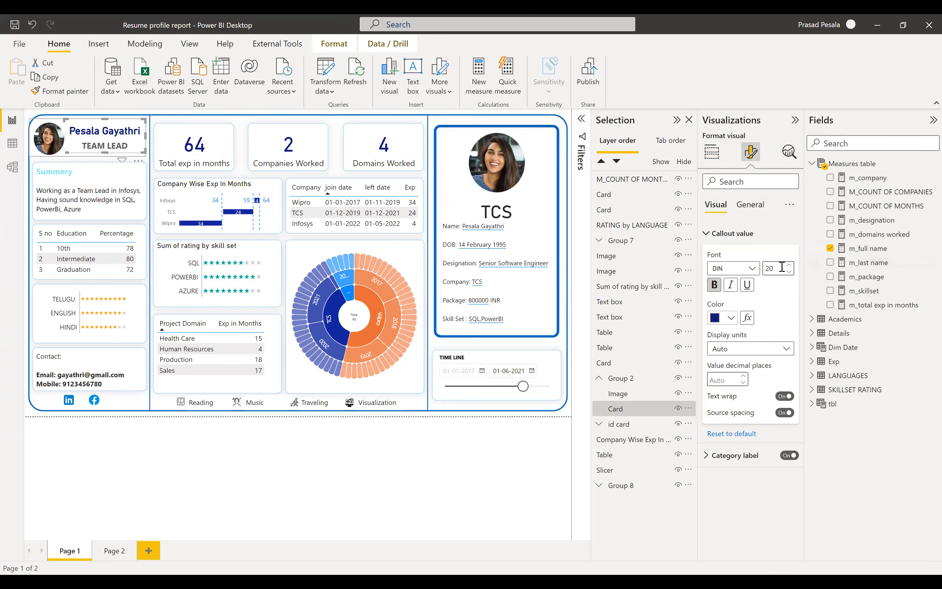
{"action": "left_click", "coordinate": [714, 233]}
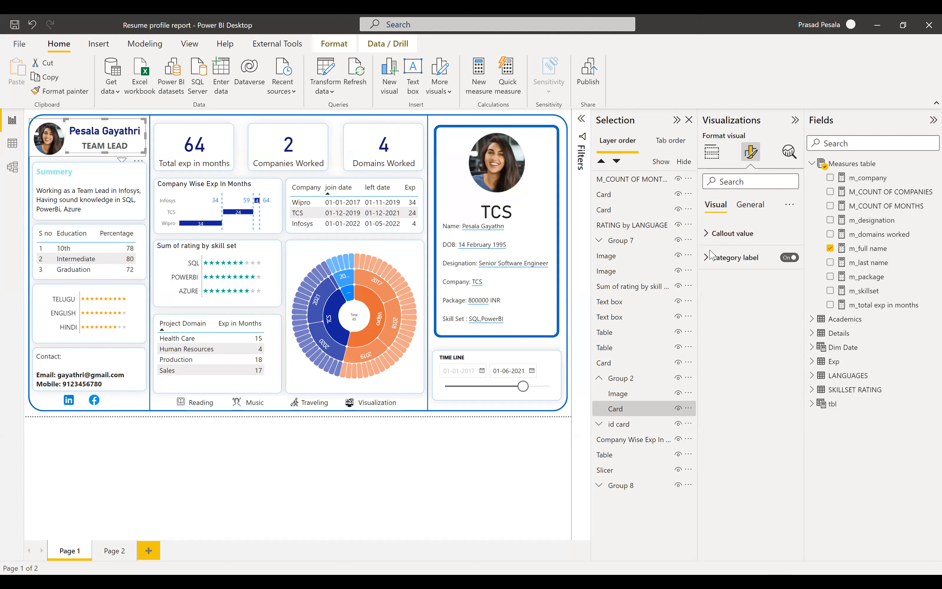
{"action": "left_click", "coordinate": [710, 255]}
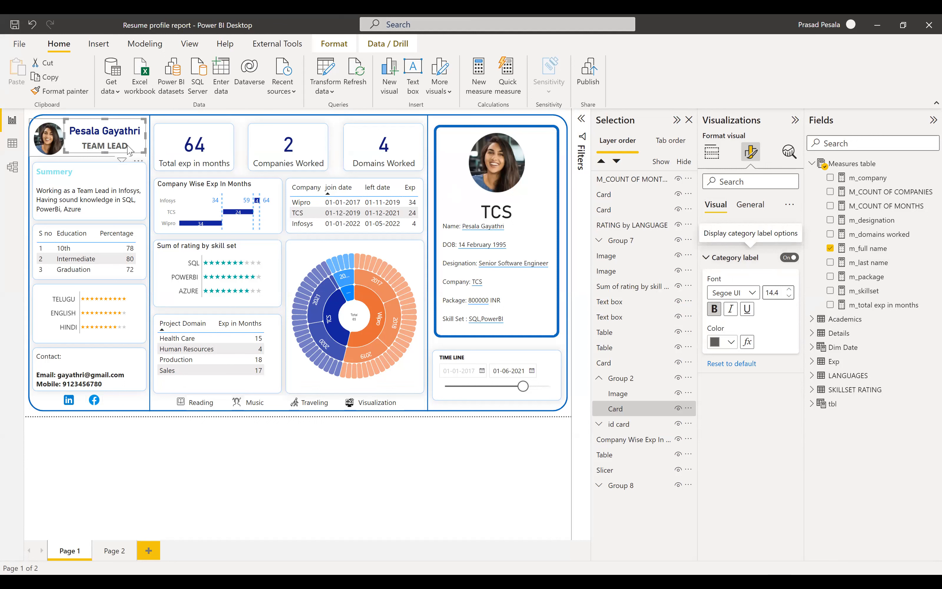
- Review the name card's general format settings for title, effects, header icons and size properties
{"action": "left_click", "coordinate": [753, 205]}
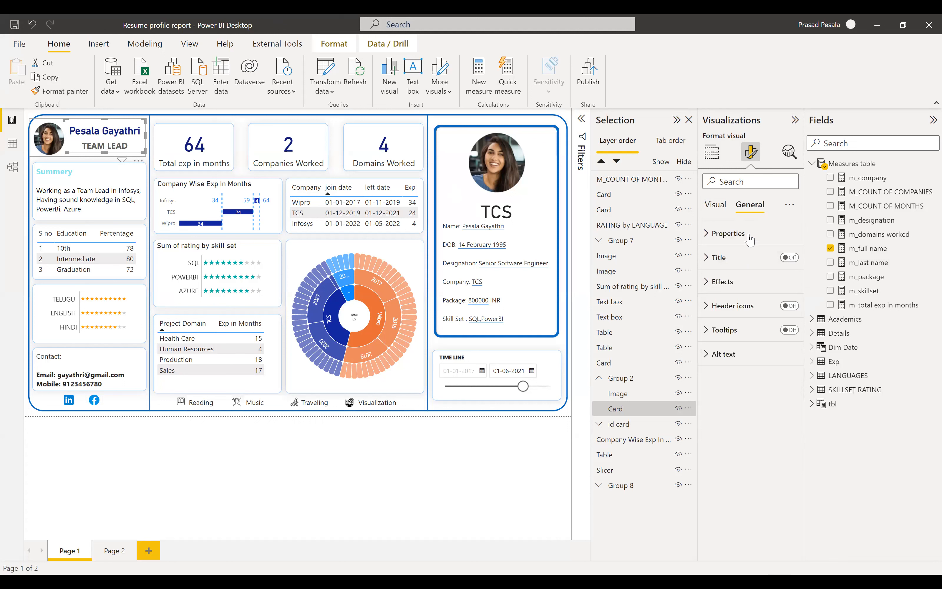
{"action": "left_click", "coordinate": [710, 261]}
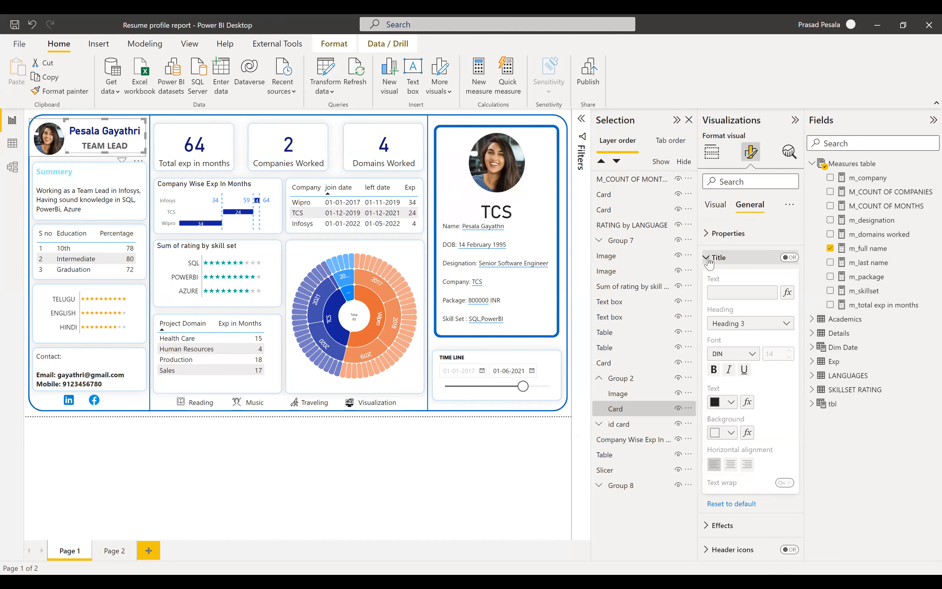
{"action": "left_click", "coordinate": [710, 259]}
{"action": "left_click", "coordinate": [708, 288]}
{"action": "left_click", "coordinate": [709, 288]}
{"action": "left_click", "coordinate": [708, 310]}
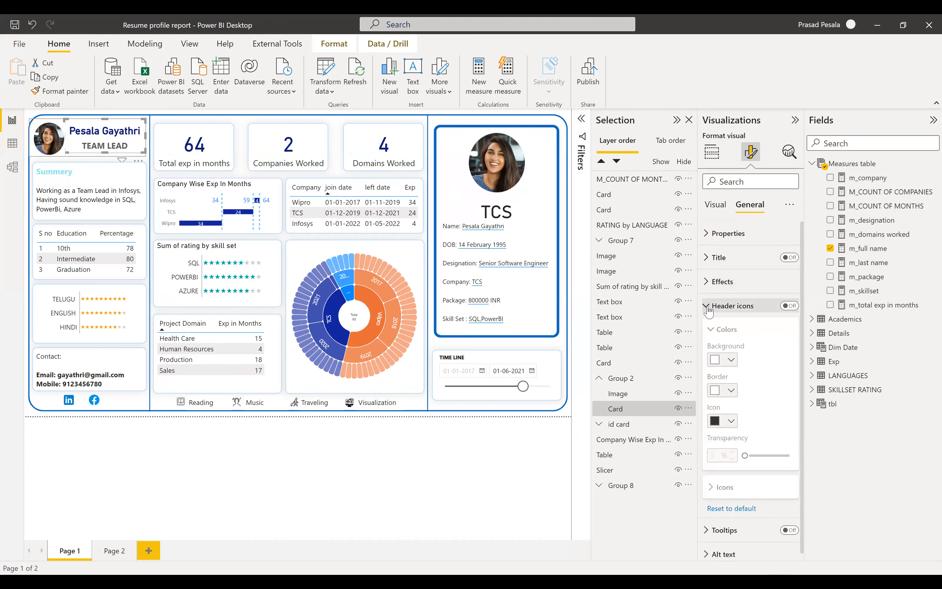
{"action": "left_click", "coordinate": [708, 307]}
{"action": "left_click", "coordinate": [708, 234]}
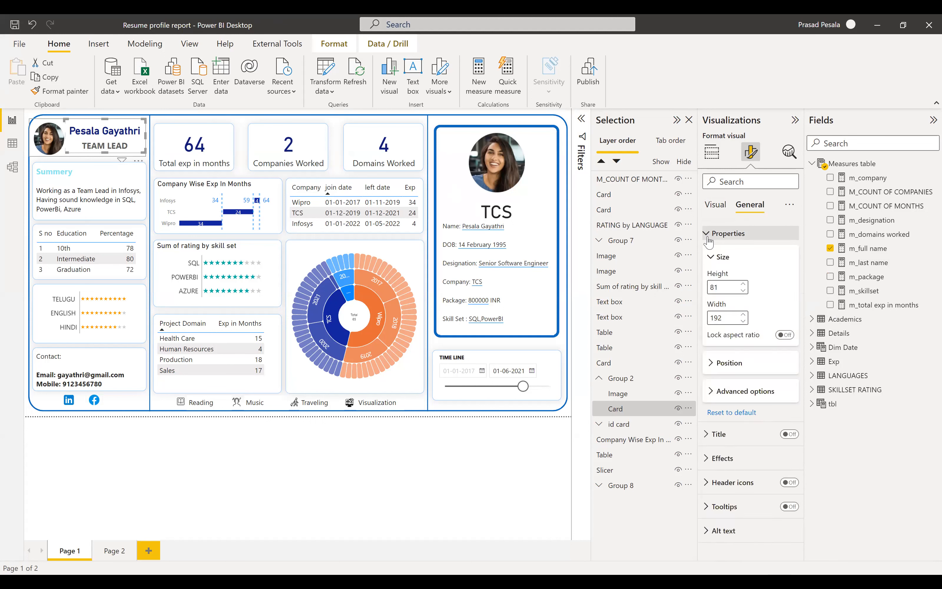
{"action": "left_click", "coordinate": [709, 237]}
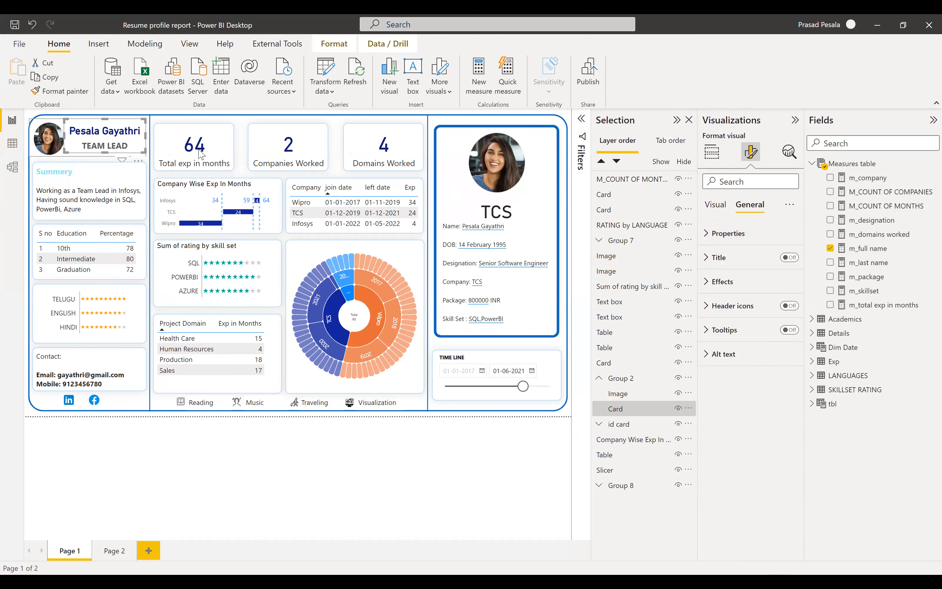
- Switch the name card's category label off and on again to demonstrate it, and deselect the card
{"action": "left_click", "coordinate": [714, 153]}
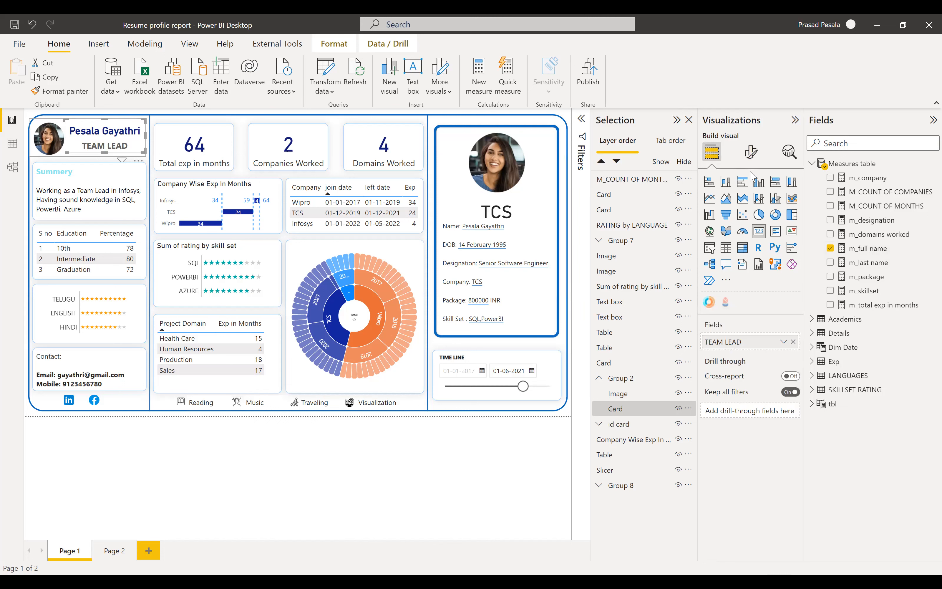
{"action": "left_click", "coordinate": [751, 152]}
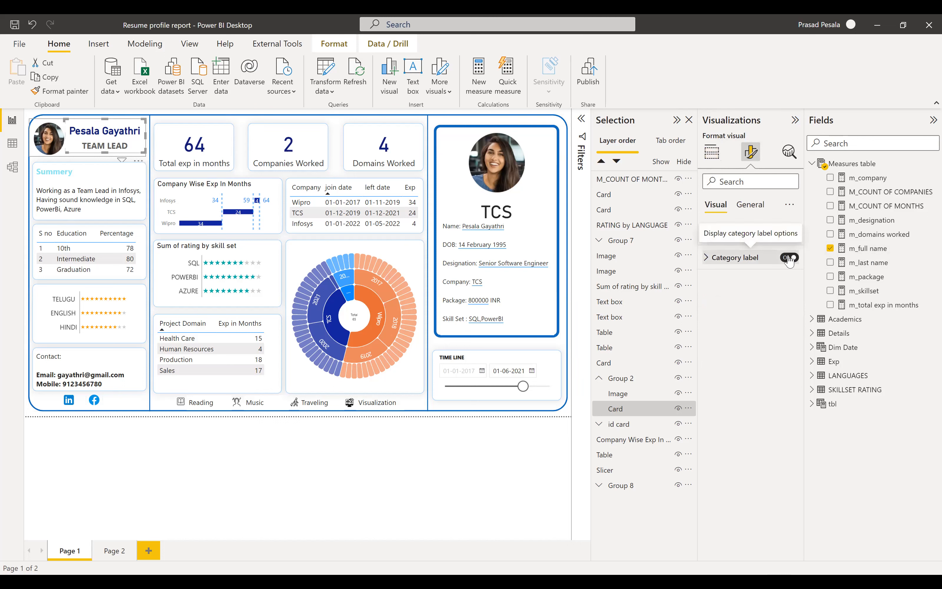
{"action": "left_click", "coordinate": [790, 258]}
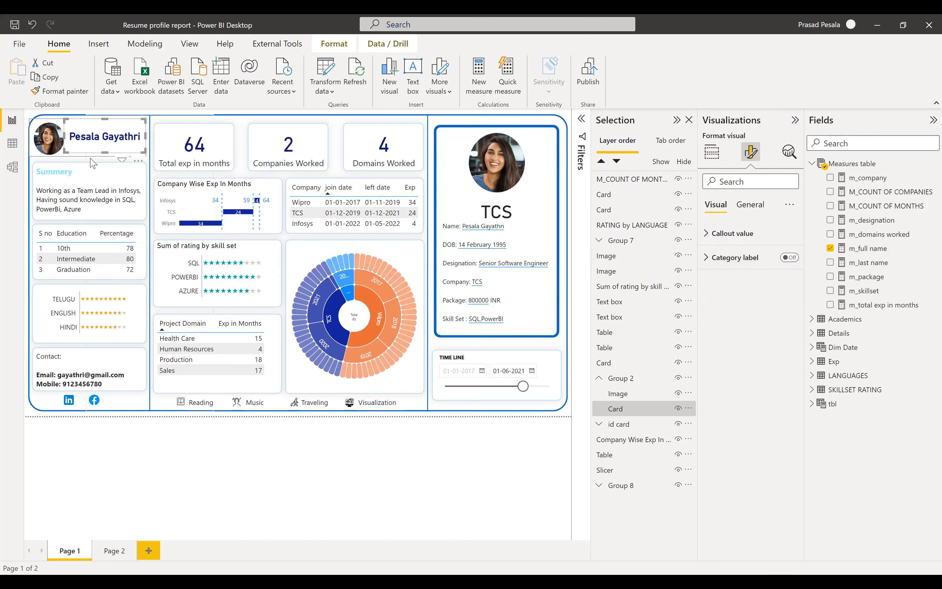
{"action": "left_click", "coordinate": [792, 259]}
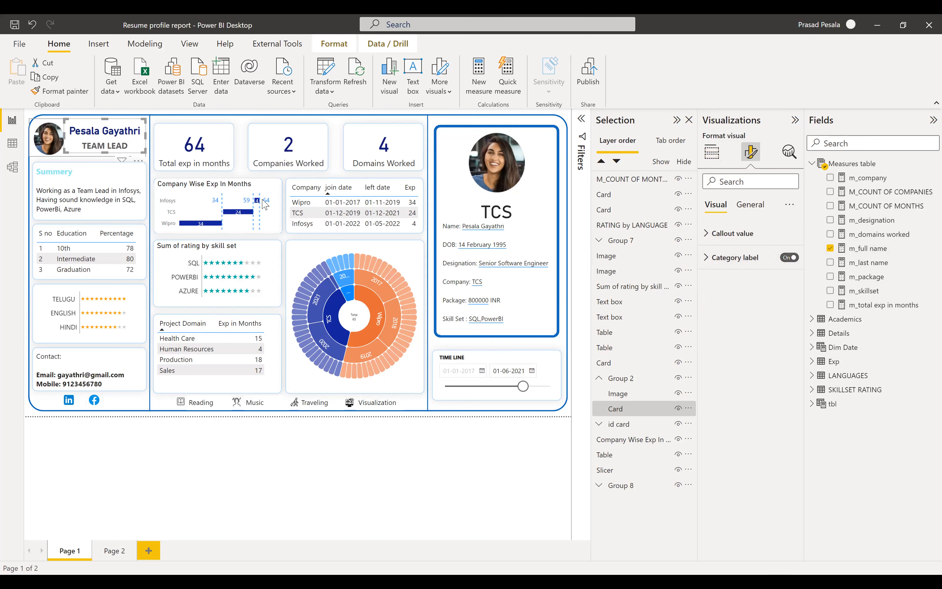
{"action": "left_click", "coordinate": [29, 418]}
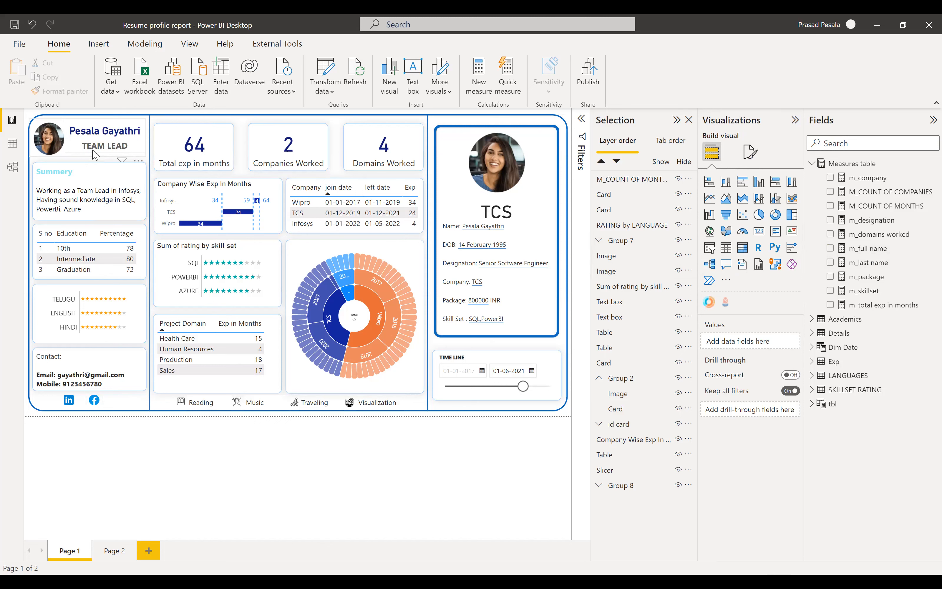
- Inspect the Summery text box and the education table, and list the Academics table's fields
{"action": "left_click", "coordinate": [100, 217]}
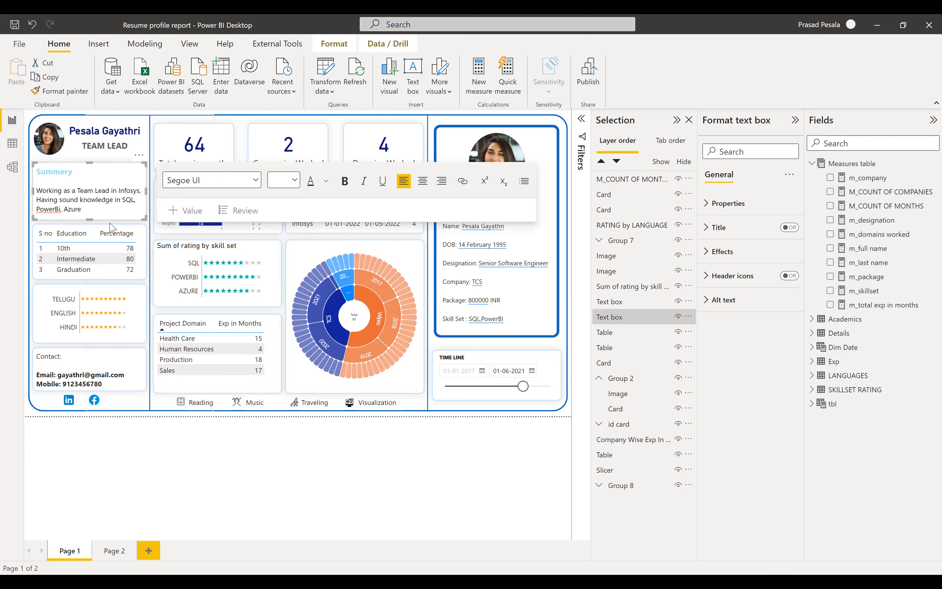
{"action": "left_click", "coordinate": [125, 282]}
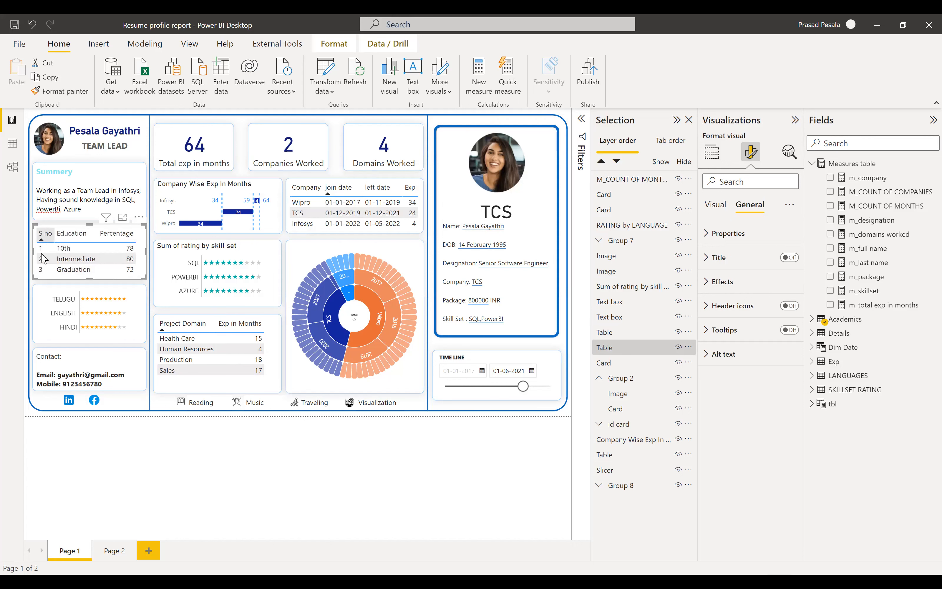
{"action": "left_click", "coordinate": [813, 319]}
{"action": "left_click", "coordinate": [830, 376]}
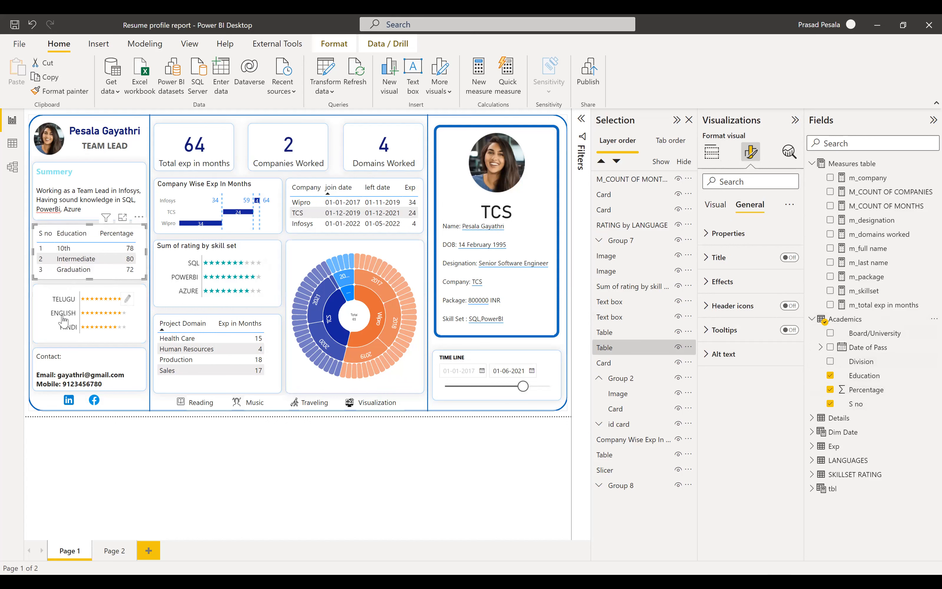
- Look at the language rating visual, and recolor the e-mail domain in the Contact text box orange
{"action": "left_click", "coordinate": [139, 340]}
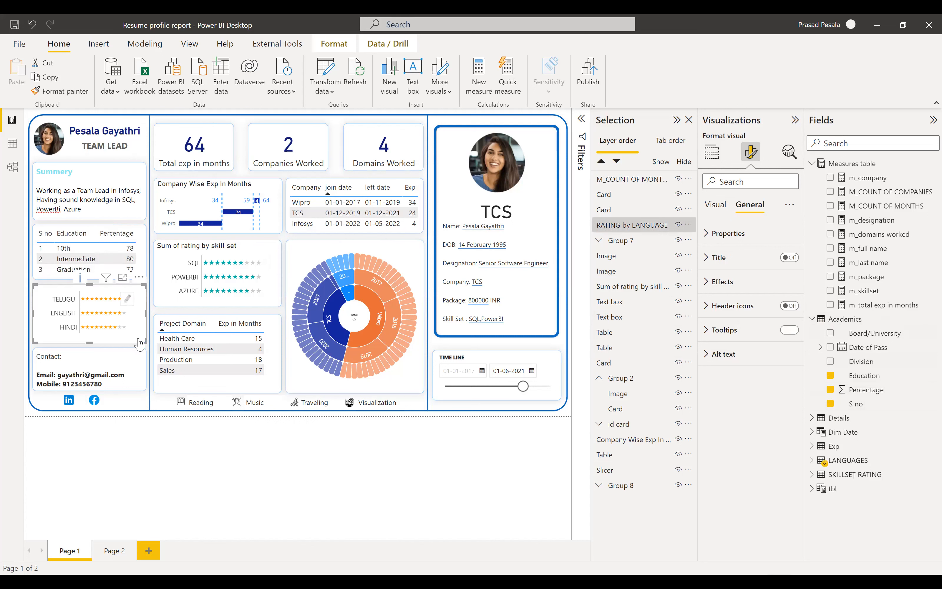
{"action": "left_click", "coordinate": [134, 386]}
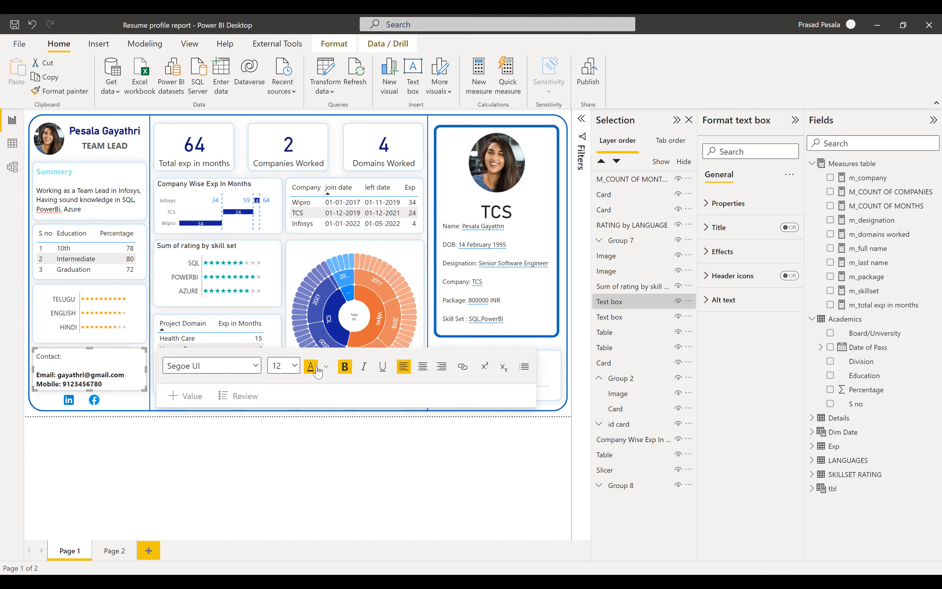
{"action": "left_click_drag", "start_coordinate": [91, 375], "coordinate": [124, 374]}
{"action": "left_click", "coordinate": [363, 368]}
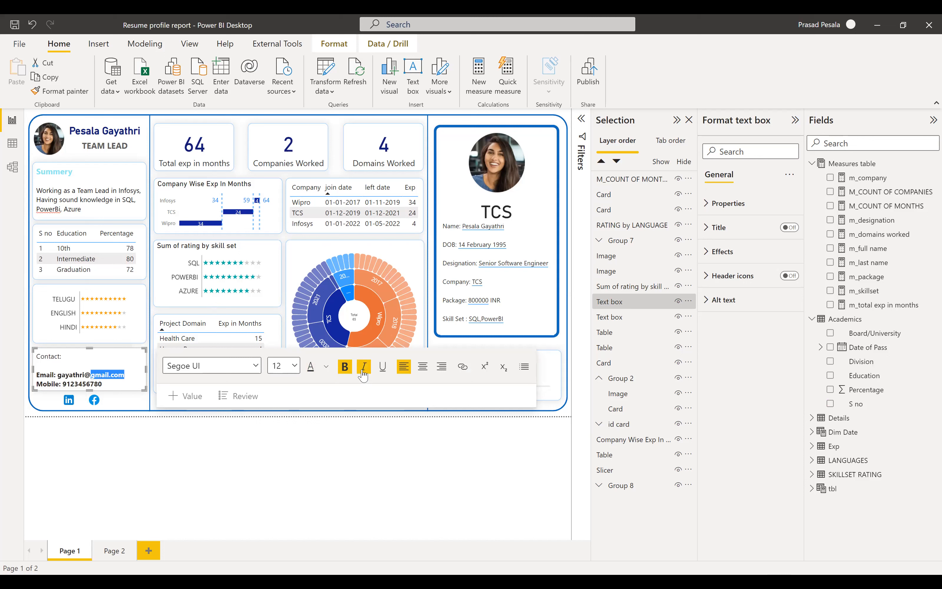
{"action": "left_click", "coordinate": [326, 367]}
{"action": "left_click", "coordinate": [403, 316]}
{"action": "left_click", "coordinate": [37, 418]}
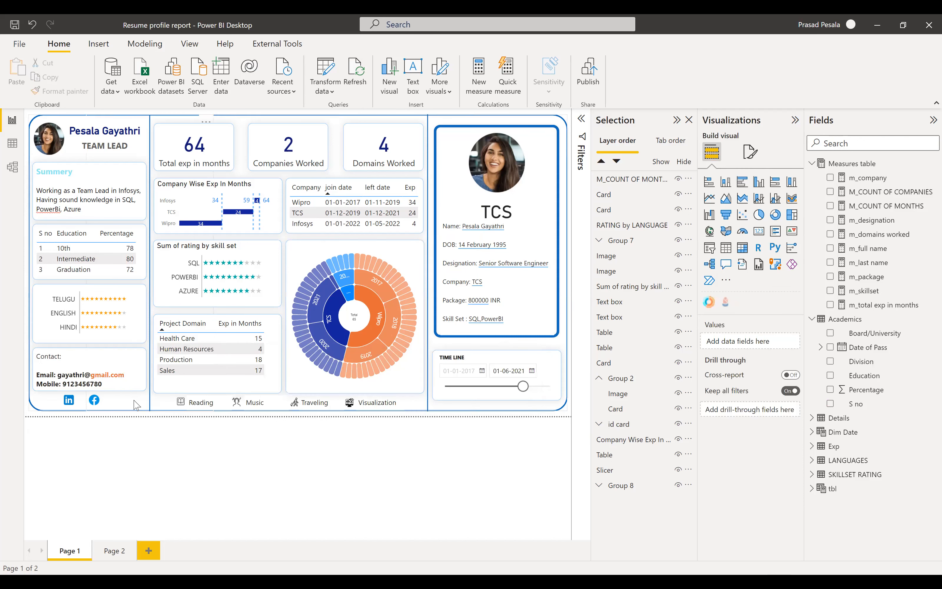
- Try to restore the font color of part of the e-mail domain in the Contact text box
{"action": "left_click", "coordinate": [125, 376]}
{"action": "left_click_drag", "start_coordinate": [125, 377], "coordinate": [104, 377]}
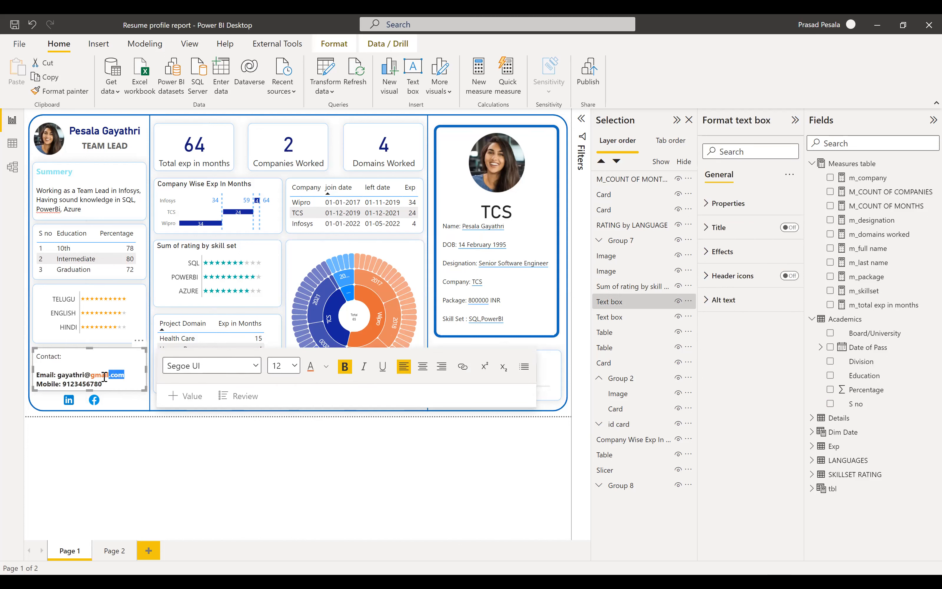
{"action": "left_click", "coordinate": [312, 370]}
{"action": "left_click", "coordinate": [337, 316]}
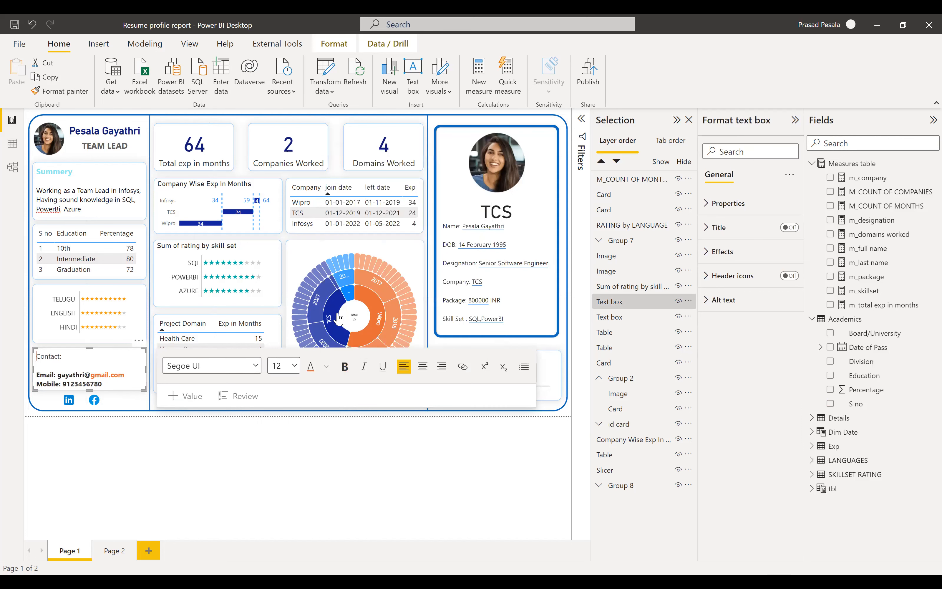
{"action": "left_click", "coordinate": [30, 418]}
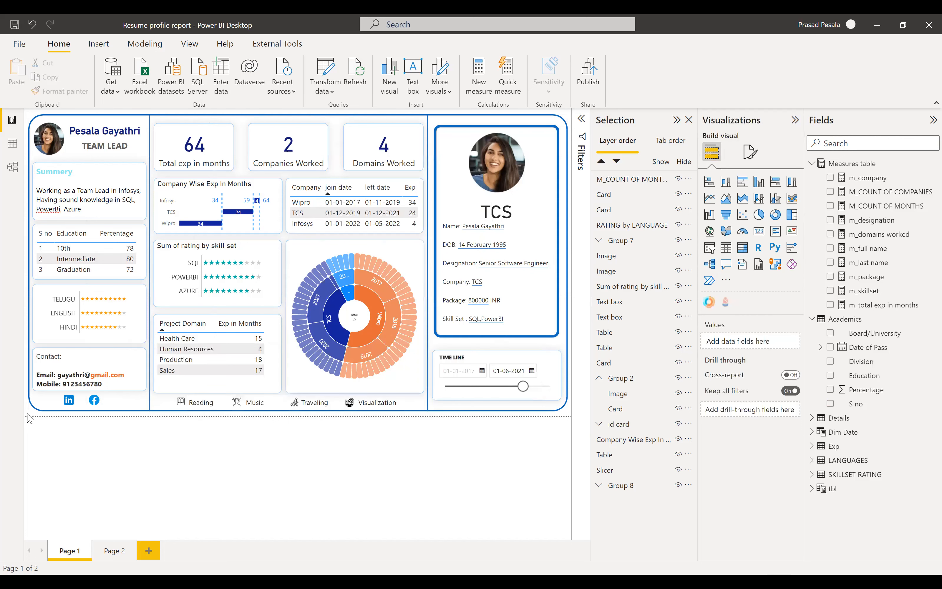
- Try a dark recent color on the whole e-mail domain, and undo the Contact text box's orange recoloring
{"action": "double_click", "coordinate": [129, 376]}
{"action": "left_click_drag", "start_coordinate": [128, 376], "coordinate": [91, 375]}
{"action": "left_click", "coordinate": [327, 370]}
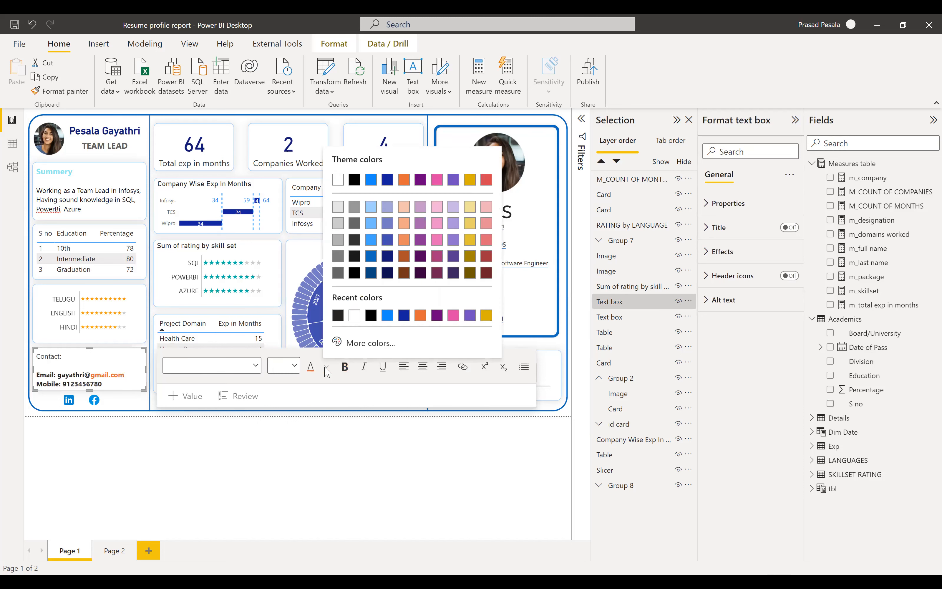
{"action": "left_click", "coordinate": [339, 318]}
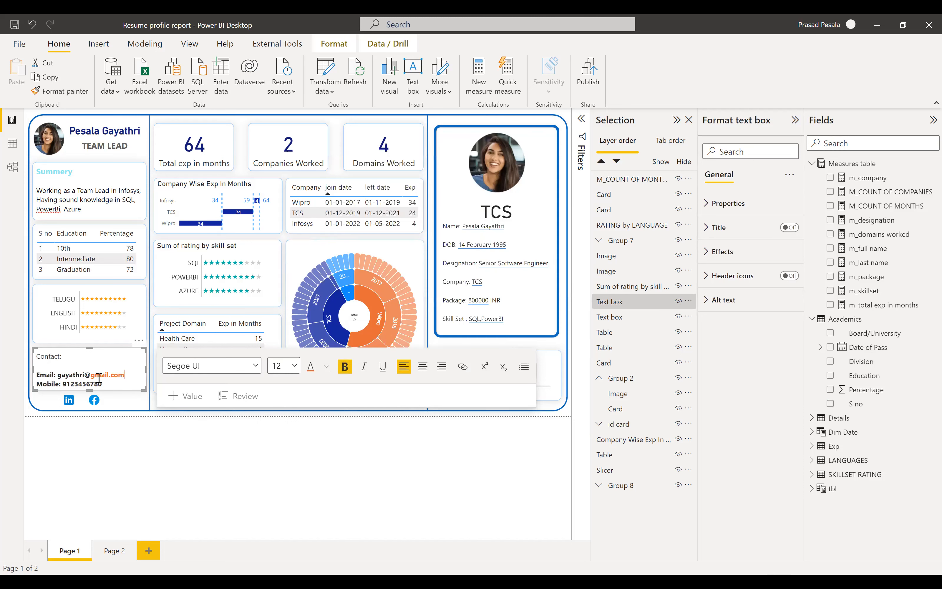
{"action": "left_click_drag", "start_coordinate": [91, 375], "coordinate": [137, 377]}
{"action": "left_click", "coordinate": [326, 370]}
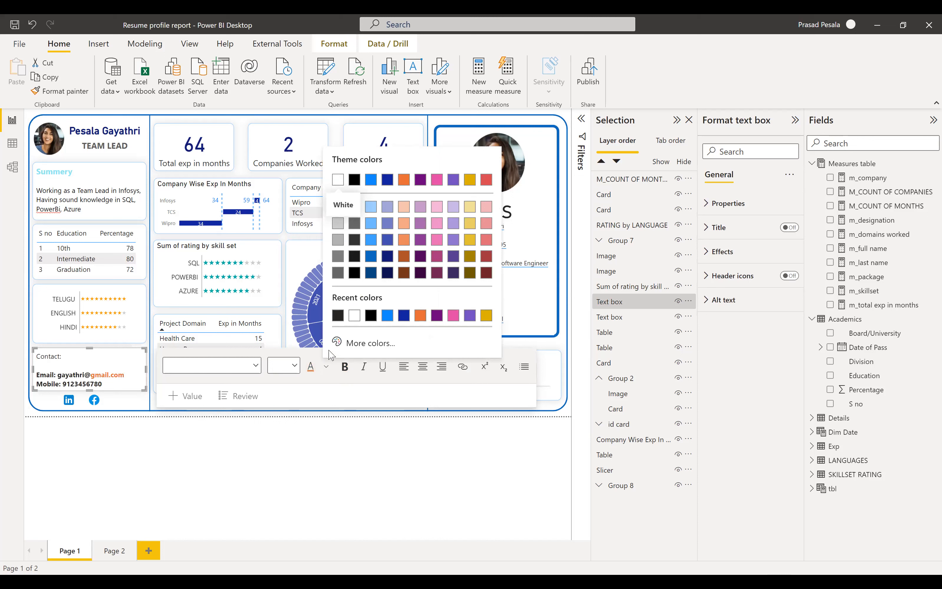
{"action": "left_click", "coordinate": [100, 378]}
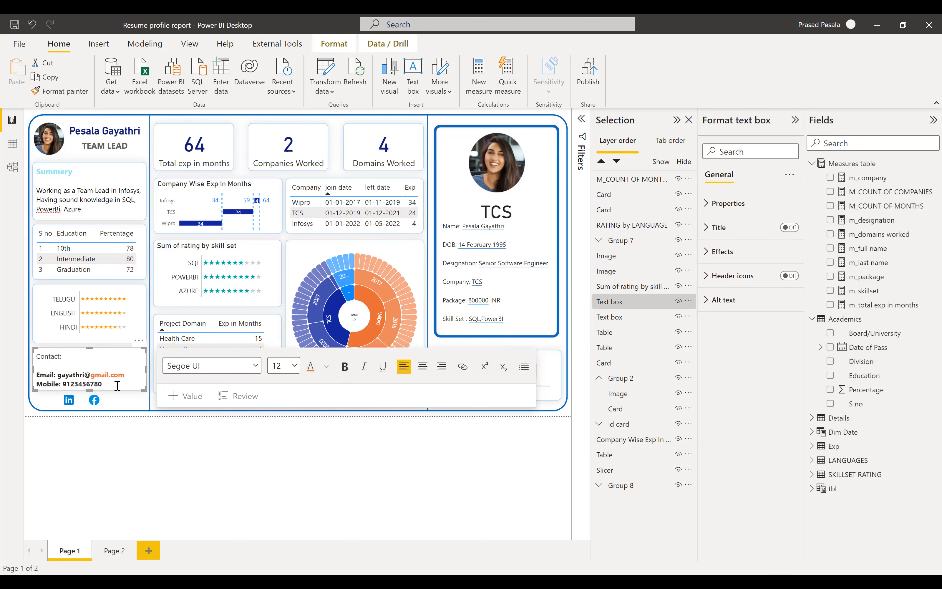
{"action": "left_click", "coordinate": [33, 417]}
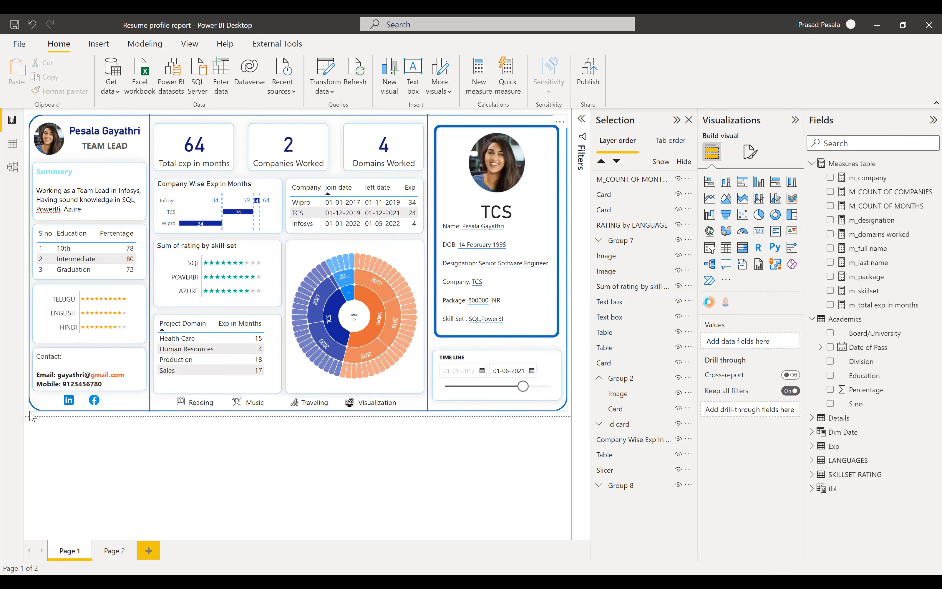
{"action": "key", "text": "ctrl+z"}
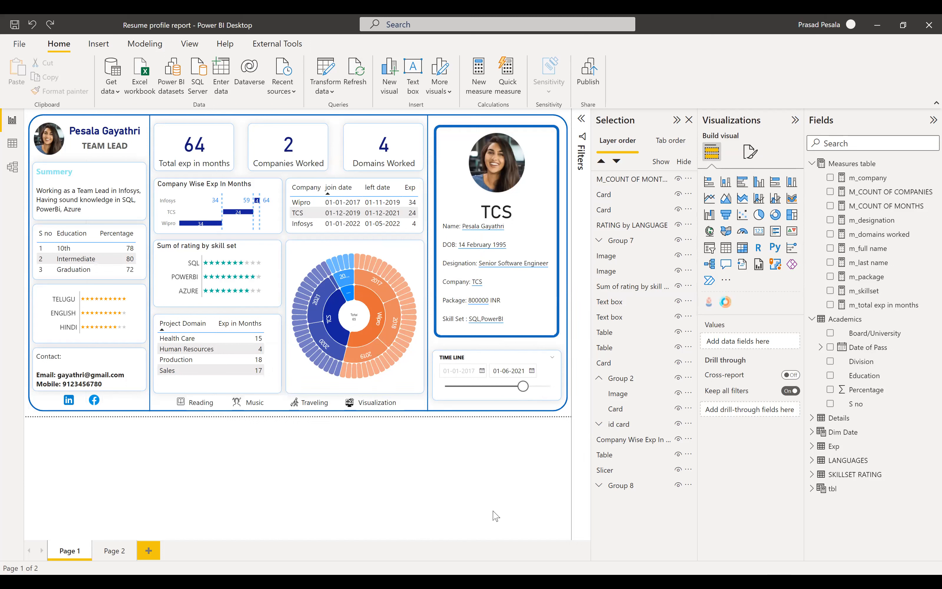
- Inspect the DAX formula behind the Total exp in months card and the calculated table tbl it references
{"action": "left_click", "coordinate": [217, 155]}
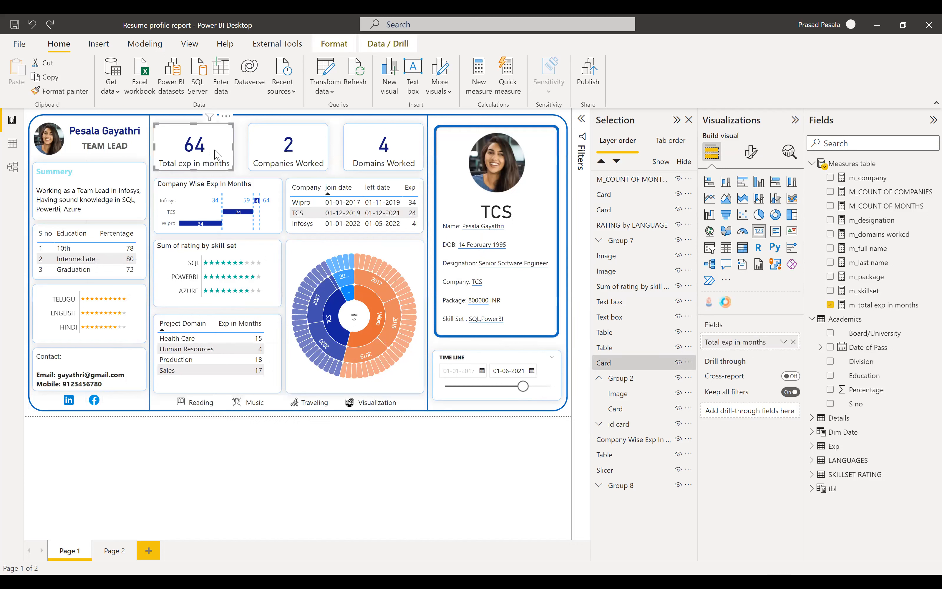
{"action": "left_click", "coordinate": [872, 307]}
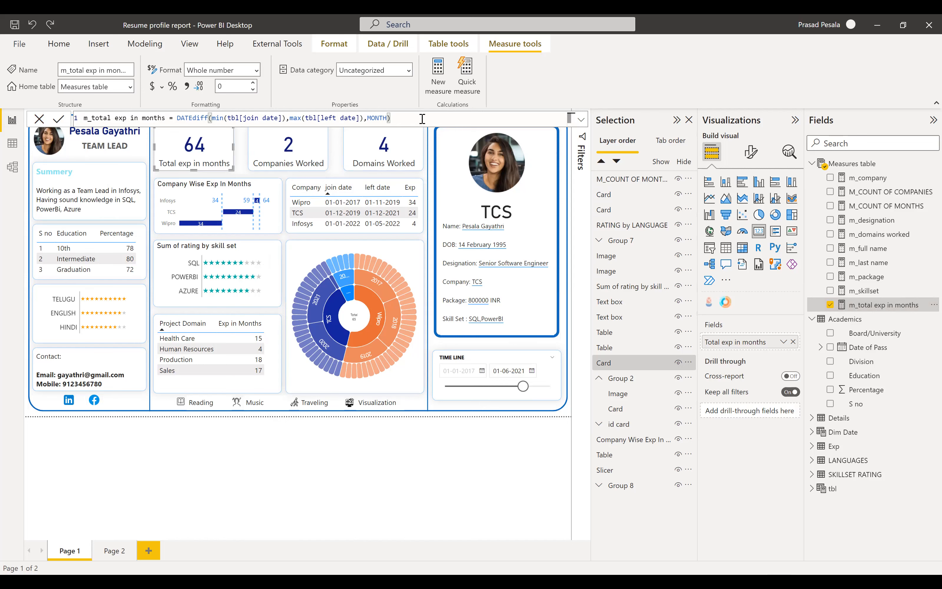
{"action": "left_click", "coordinate": [12, 143]}
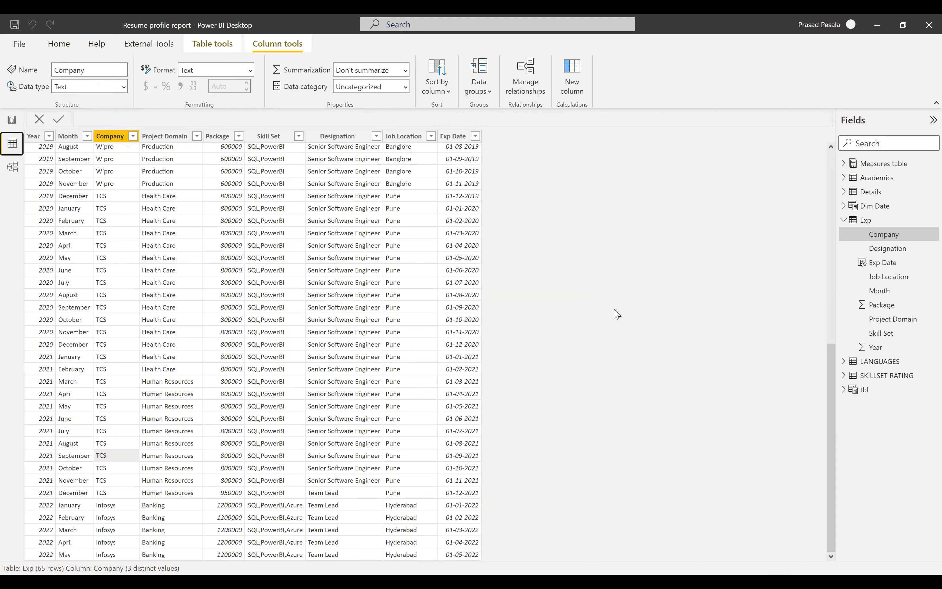
{"action": "left_click", "coordinate": [865, 389]}
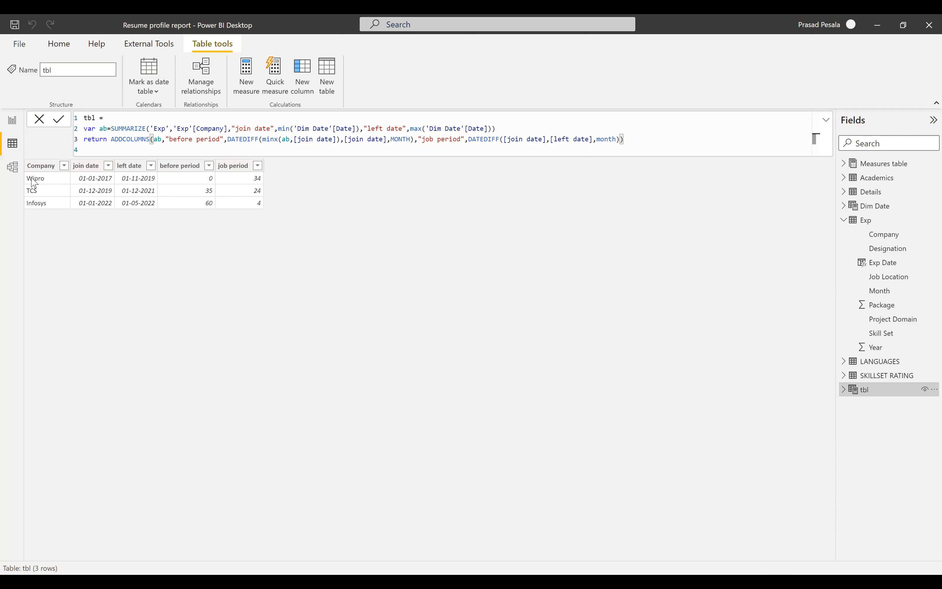
- Compare the Exp table with tbl, and highlight the 'Exp'[Company] argument in tbl's SUMMARIZE expression
{"action": "left_click", "coordinate": [18, 151]}
{"action": "left_click", "coordinate": [866, 220]}
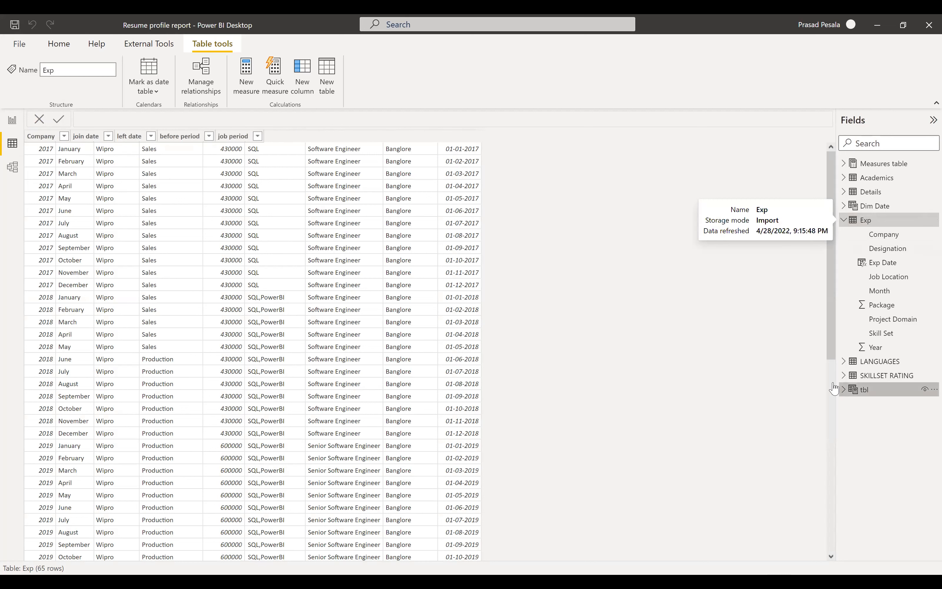
{"action": "left_click", "coordinate": [866, 390]}
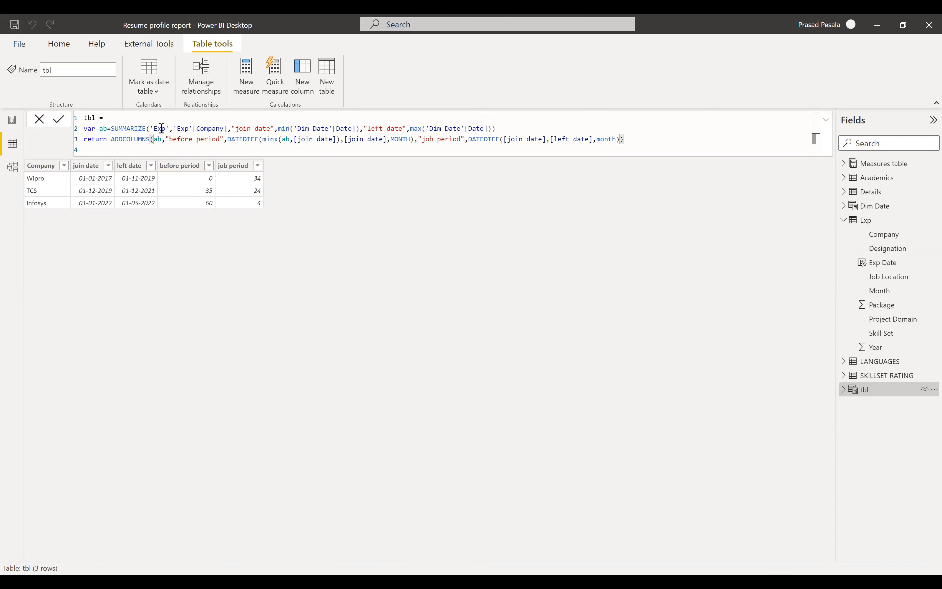
{"action": "left_click", "coordinate": [151, 129]}
{"action": "left_click_drag", "start_coordinate": [151, 128], "coordinate": [231, 129]}
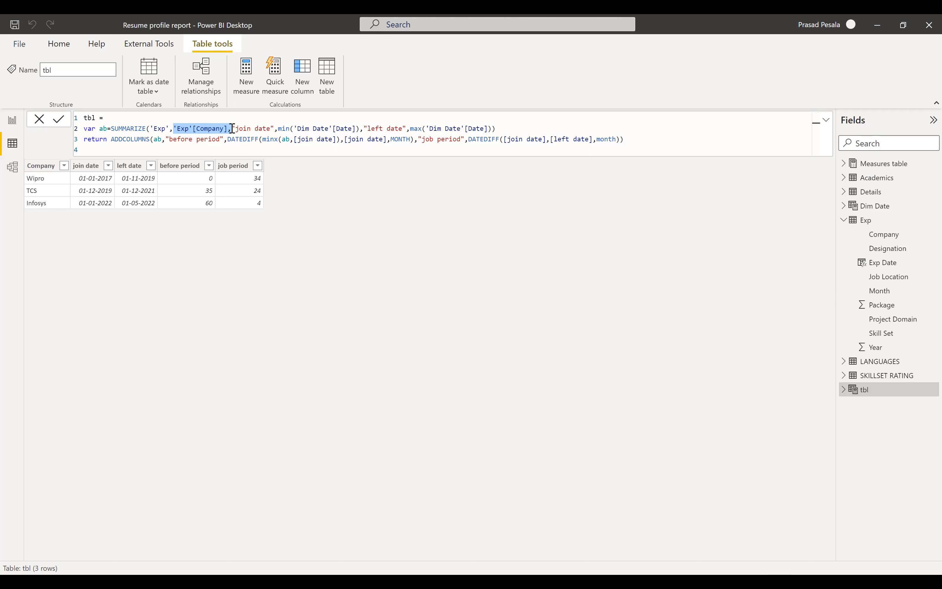
{"action": "left_click", "coordinate": [16, 141]}
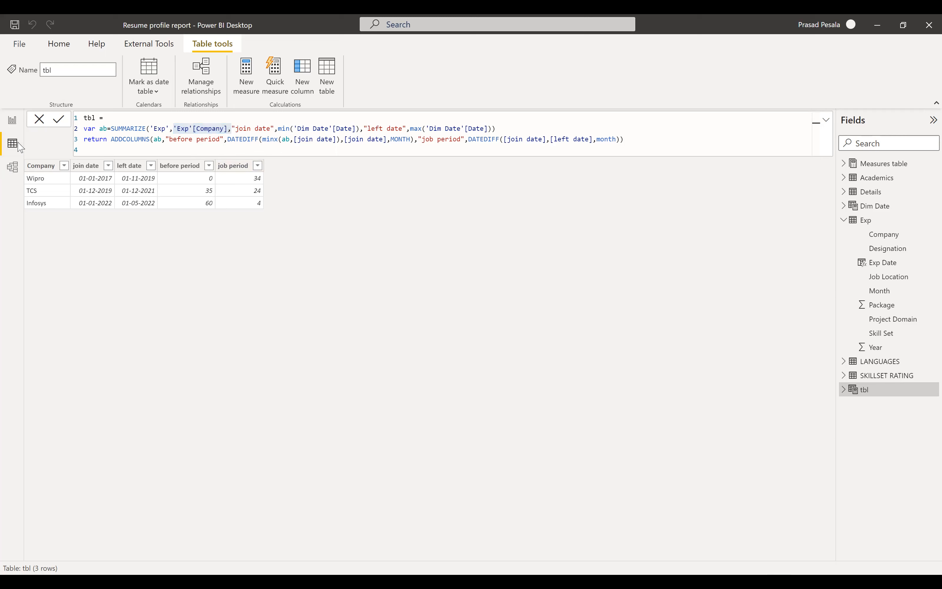
- Examine the Exp table through its last row for each company's first and last Exp Date
{"action": "left_click", "coordinate": [870, 220]}
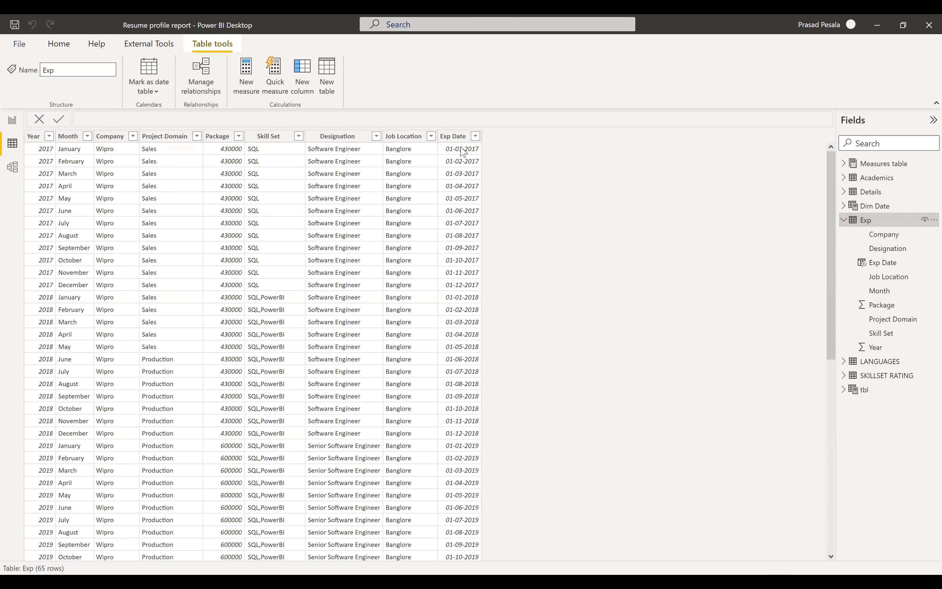
{"action": "scroll", "coordinate": [121, 488], "scroll_direction": "down", "scroll_amount": 7}
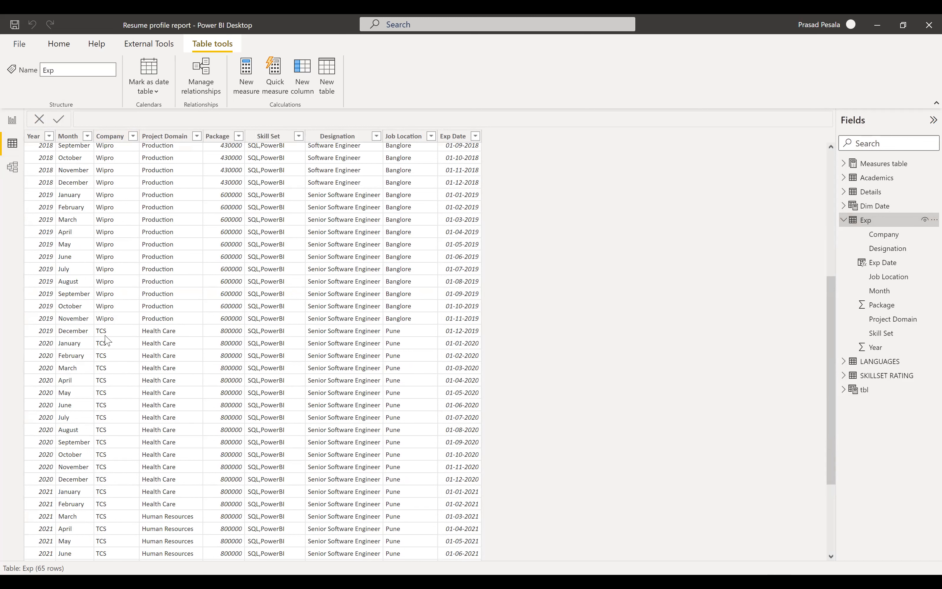
{"action": "scroll", "coordinate": [106, 340], "scroll_direction": "down", "scroll_amount": 2}
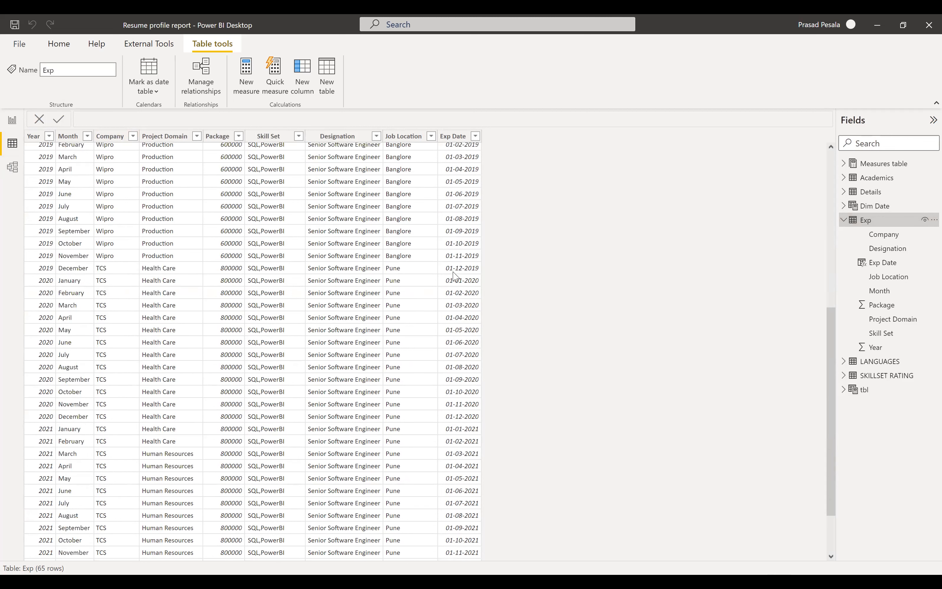
{"action": "scroll", "coordinate": [115, 306], "scroll_direction": "down", "scroll_amount": 2}
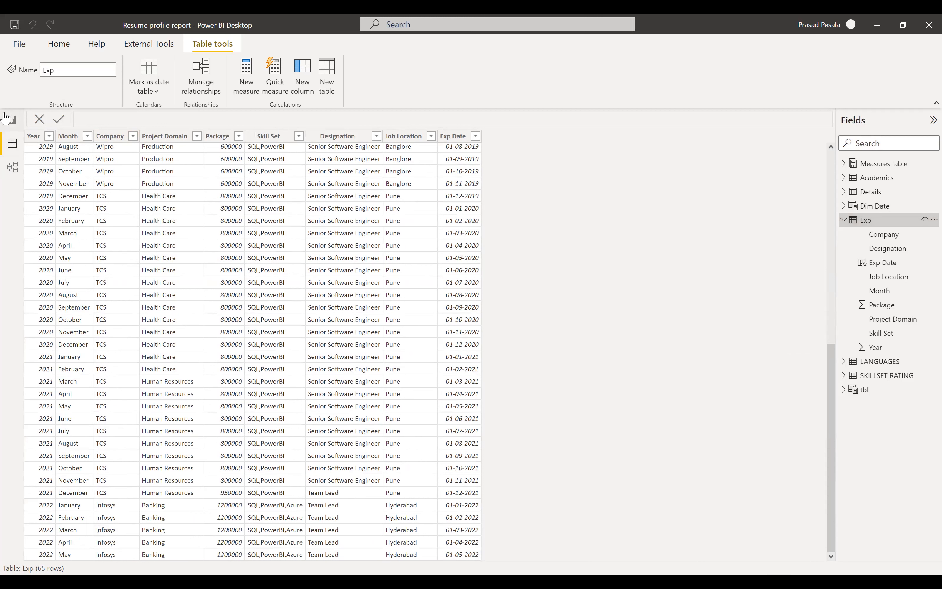
- Trace the variable ab from SUMMARIZE into ADDCOLUMNS in tbl's formula, and inspect the join date column
{"action": "left_click", "coordinate": [864, 389]}
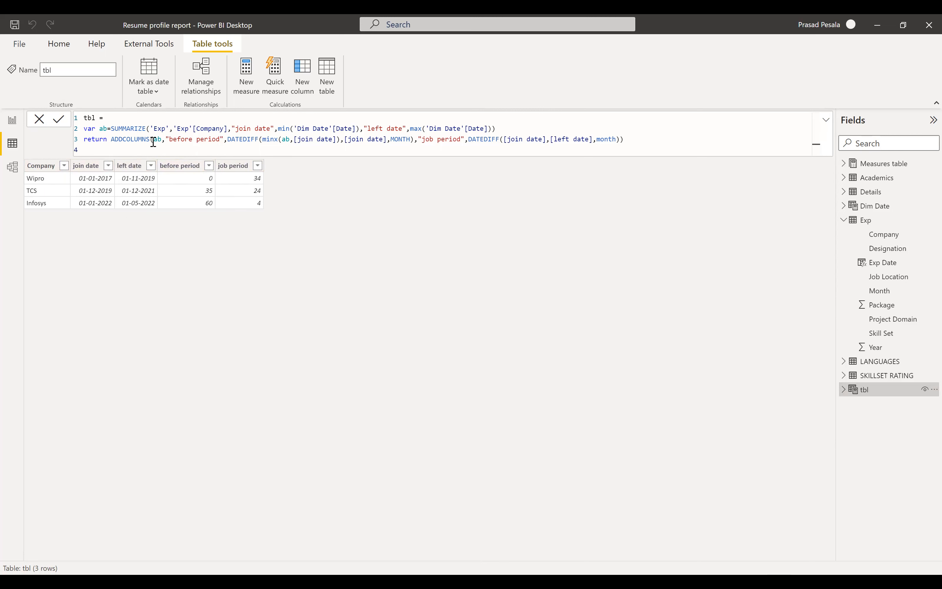
{"action": "double_click", "coordinate": [103, 128]}
{"action": "double_click", "coordinate": [157, 140]}
{"action": "left_click", "coordinate": [80, 192]}
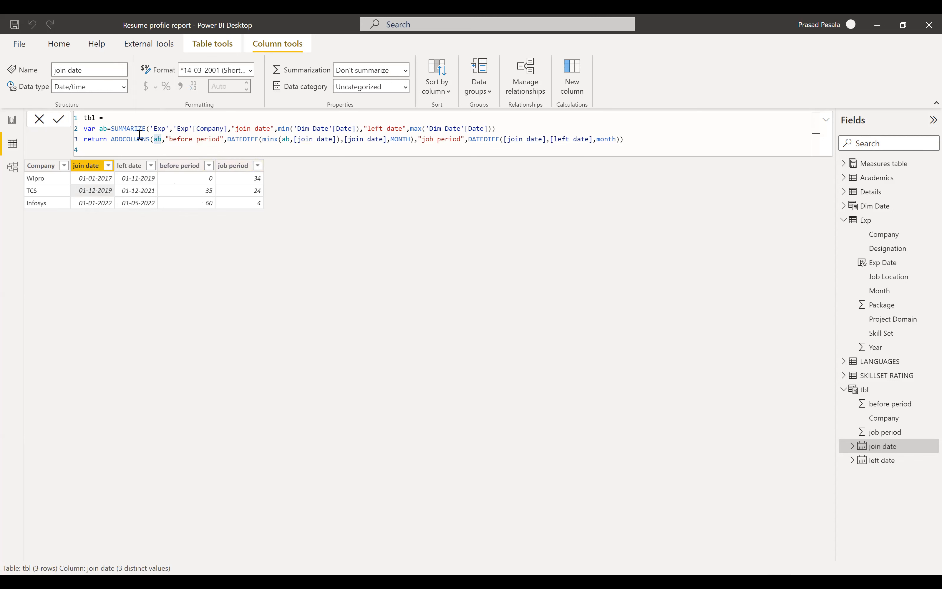
- Compare the Company Wise Exp In Months chart with the before period and job period columns of tbl
{"action": "left_click", "coordinate": [11, 120]}
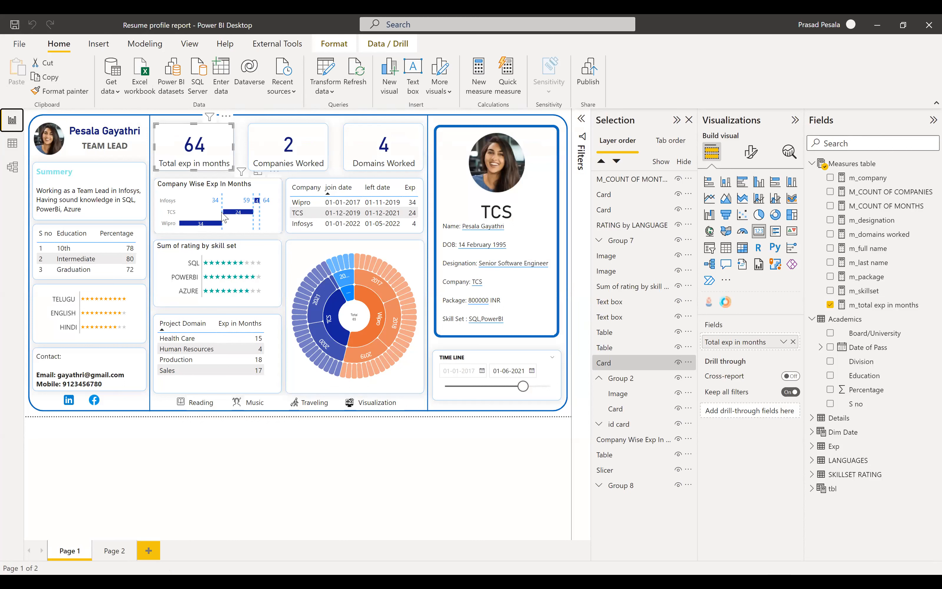
{"action": "mouse_move", "coordinate": [259, 204]}
{"action": "left_click", "coordinate": [12, 144]}
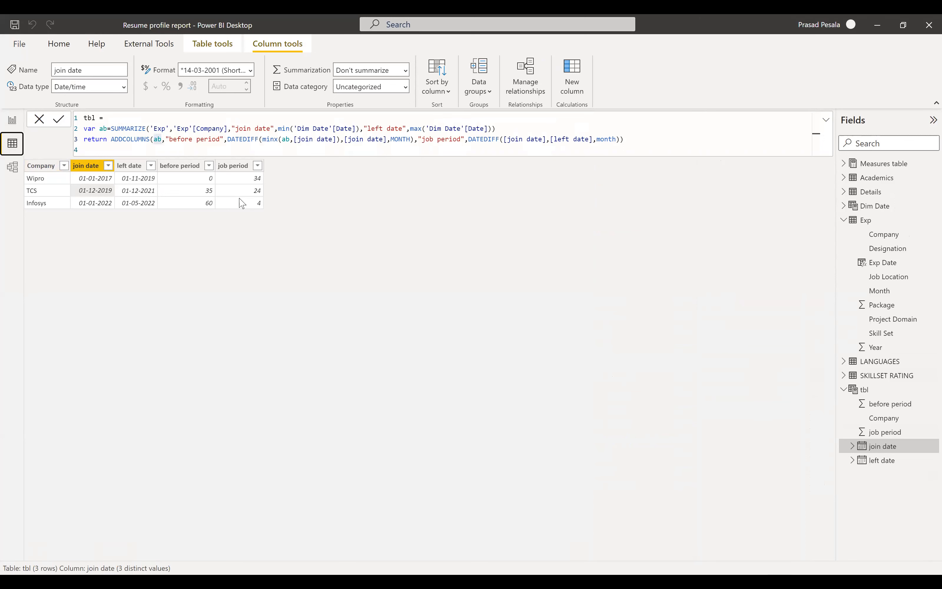
{"action": "key", "text": "alt+Tab"}
- Show the Company Wise Exp In Months chart in focus mode, and inspect its axis fields and tbl's field list
{"action": "left_click", "coordinate": [12, 121]}
{"action": "left_click", "coordinate": [254, 179]}
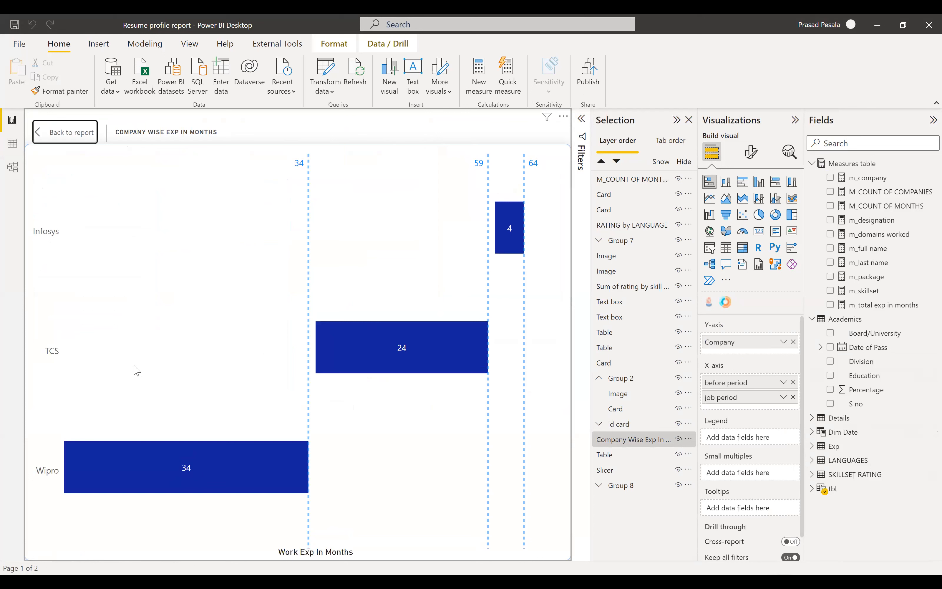
{"action": "mouse_move", "coordinate": [87, 483]}
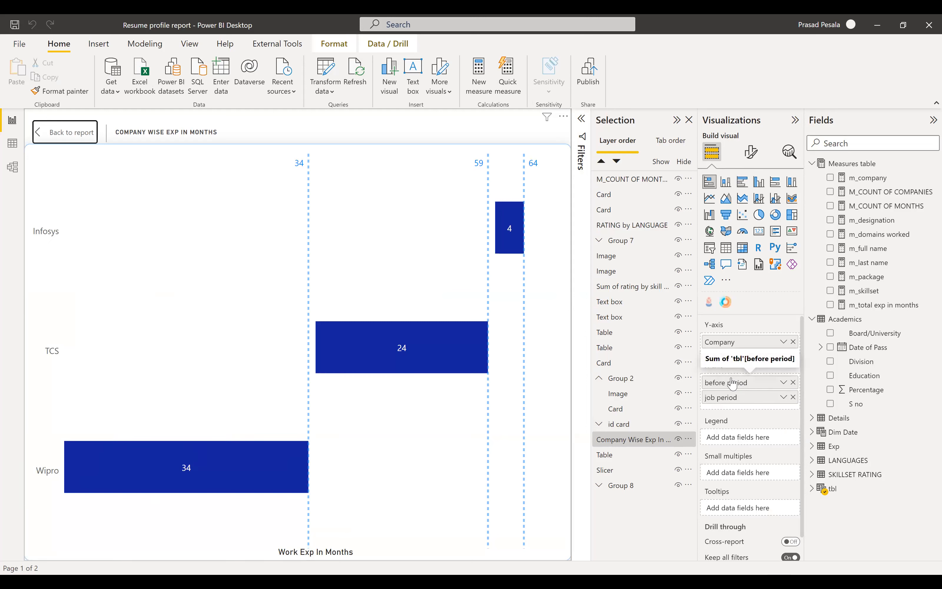
{"action": "left_click", "coordinate": [812, 488]}
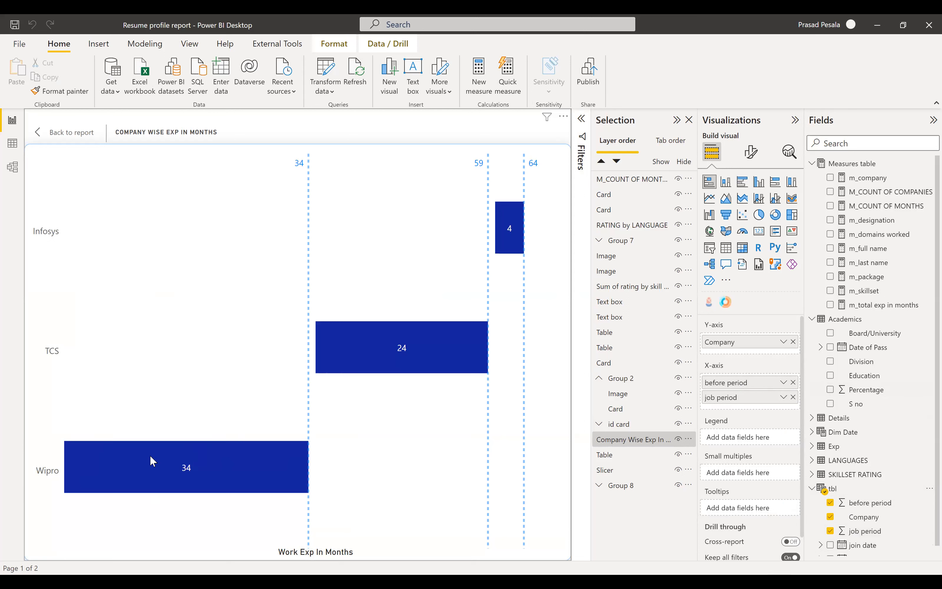
{"action": "mouse_move", "coordinate": [195, 478]}
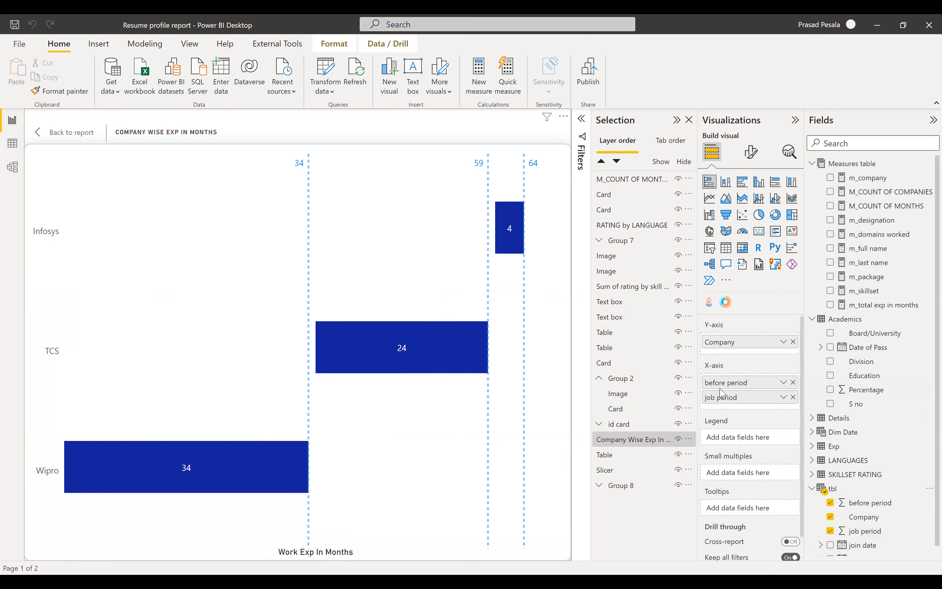
- Review the visual format settings of the Company Wise Exp In Months chart
{"action": "left_click", "coordinate": [751, 152]}
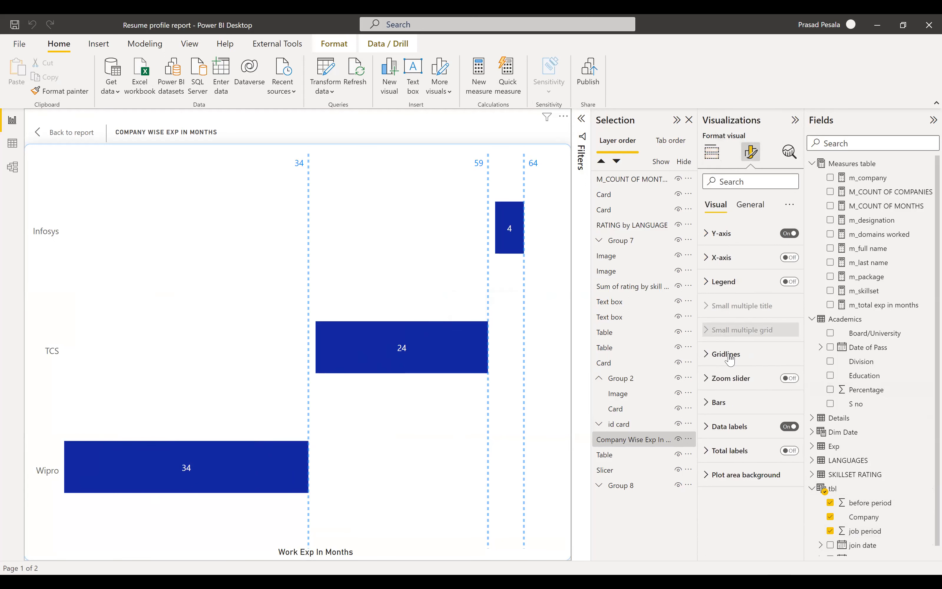